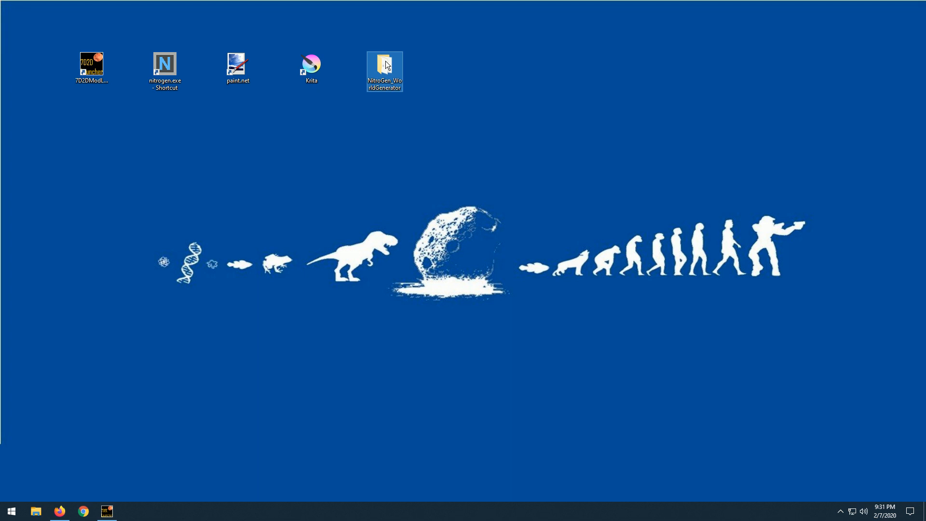
Launch nitrogen.exe from the NitroGen_WorldGenerator desktop folder and review the available heightmap options, then minimize the generator.
{"action": "double_click", "coordinate": [387, 64]}
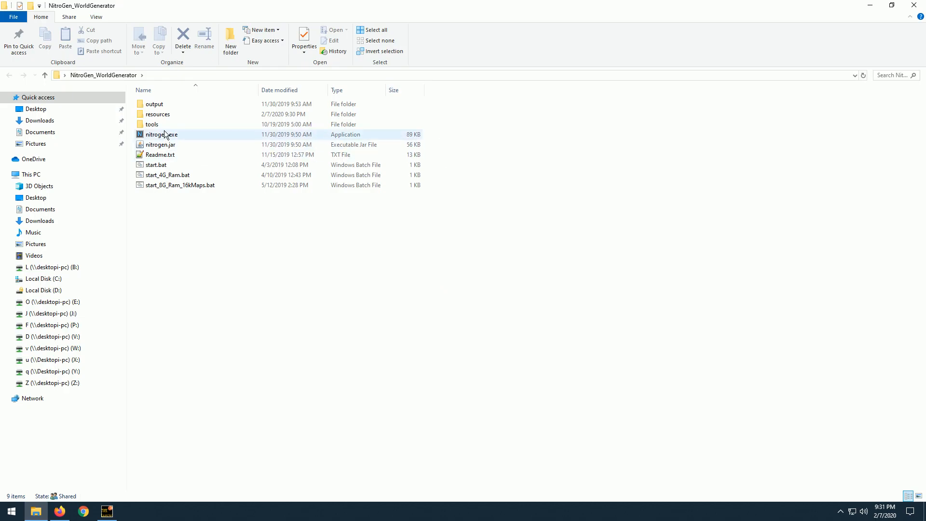
{"action": "double_click", "coordinate": [165, 134]}
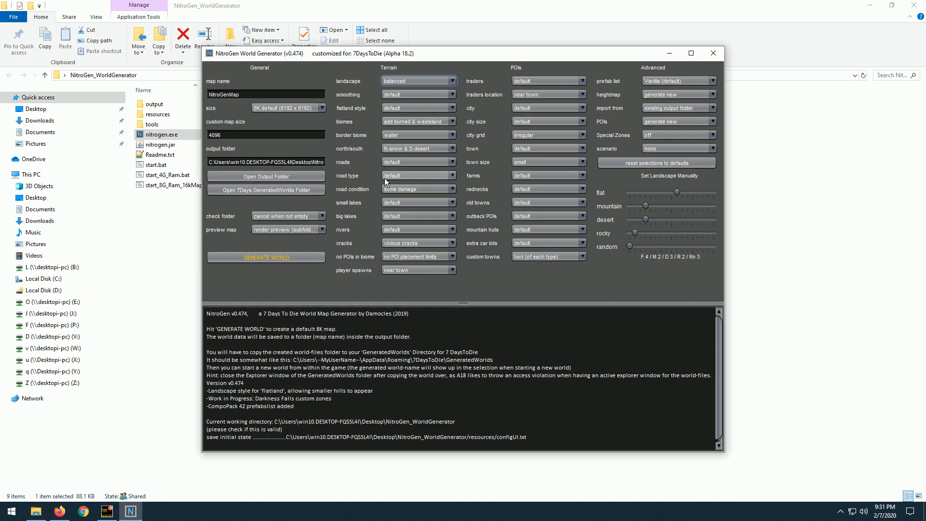
{"action": "left_click", "coordinate": [672, 95]}
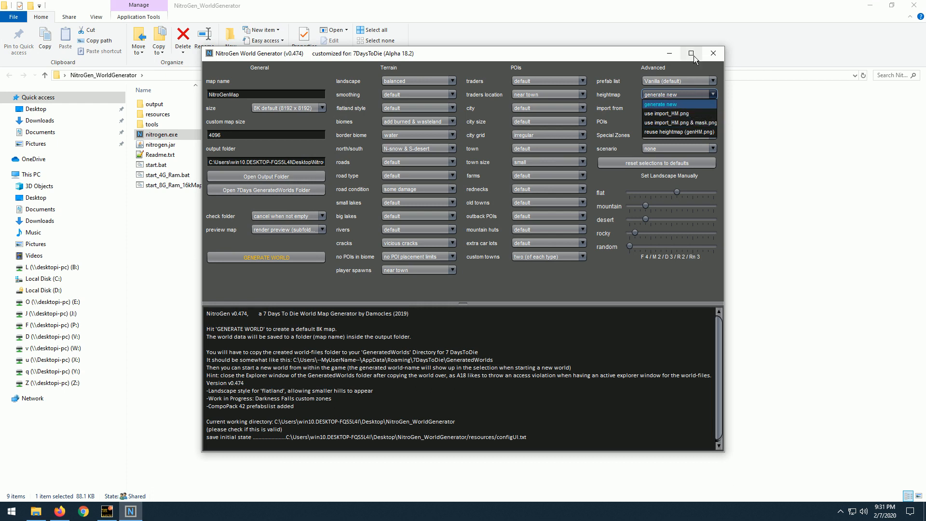
{"action": "left_click", "coordinate": [662, 57]}
{"action": "left_click", "coordinate": [663, 54]}
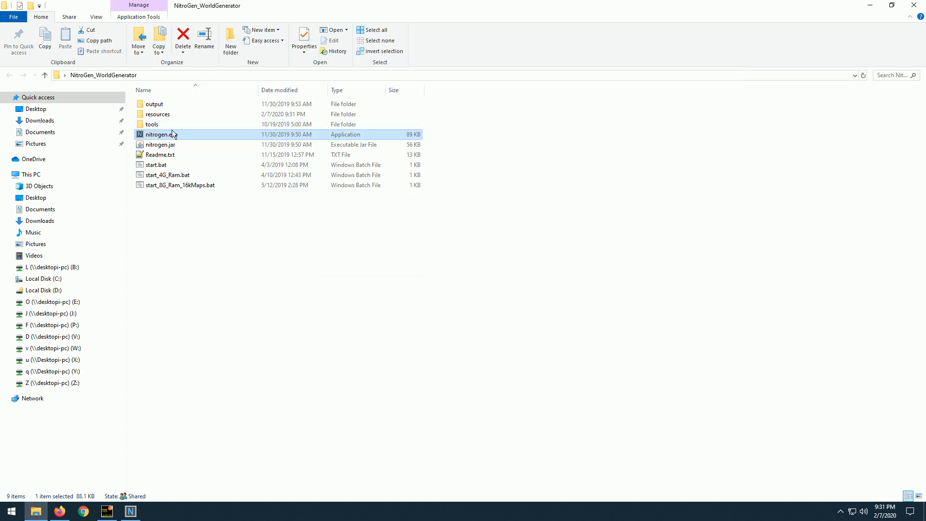
Look at the import_HM - Copy.png and import_HM.png heightmaps in the resources folder, and leave the folder.
{"action": "double_click", "coordinate": [164, 116]}
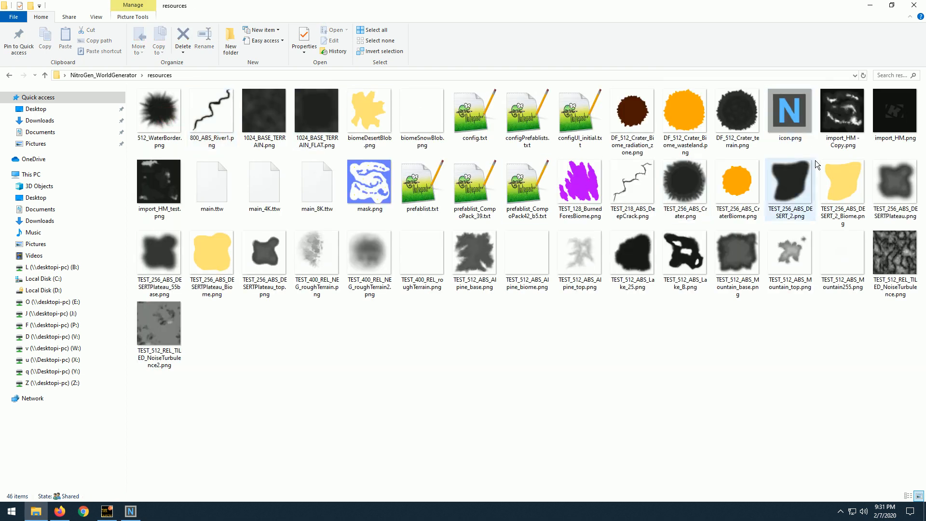
{"action": "left_click", "coordinate": [847, 130]}
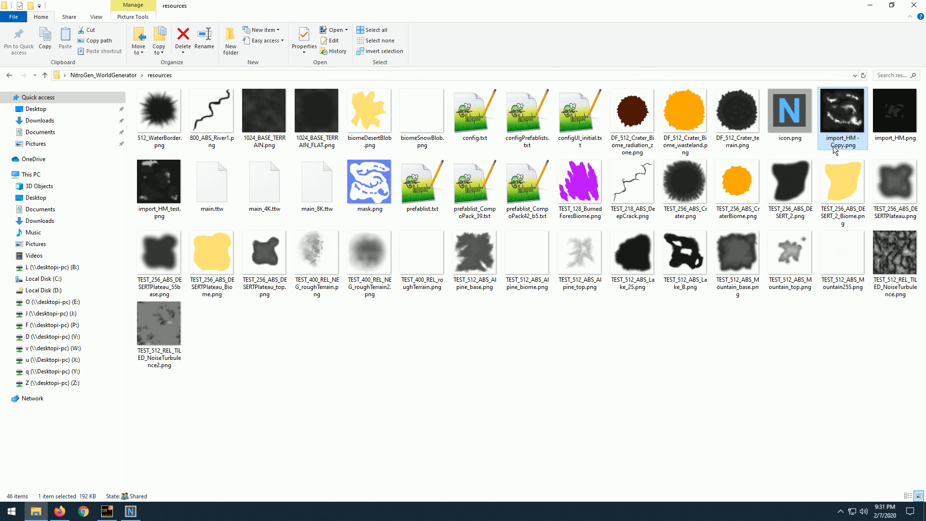
{"action": "left_click", "coordinate": [891, 124]}
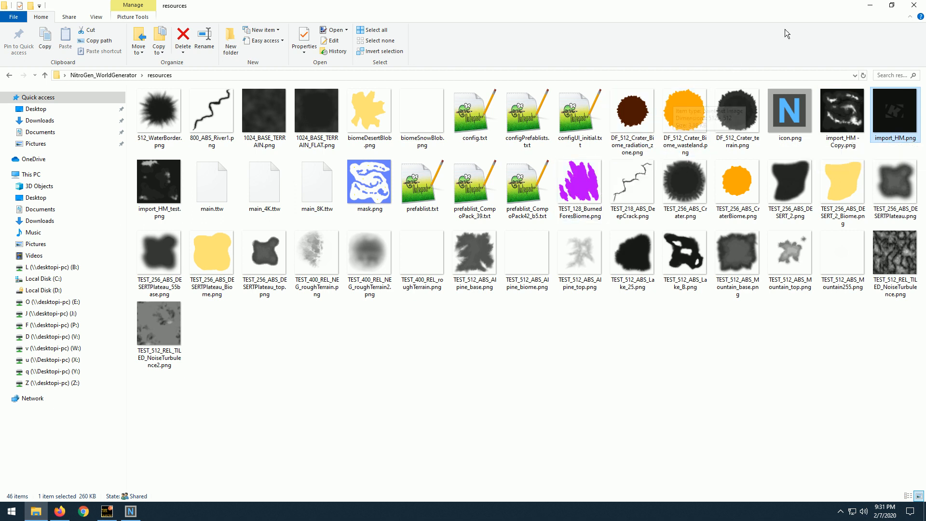
{"action": "left_click", "coordinate": [876, 4]}
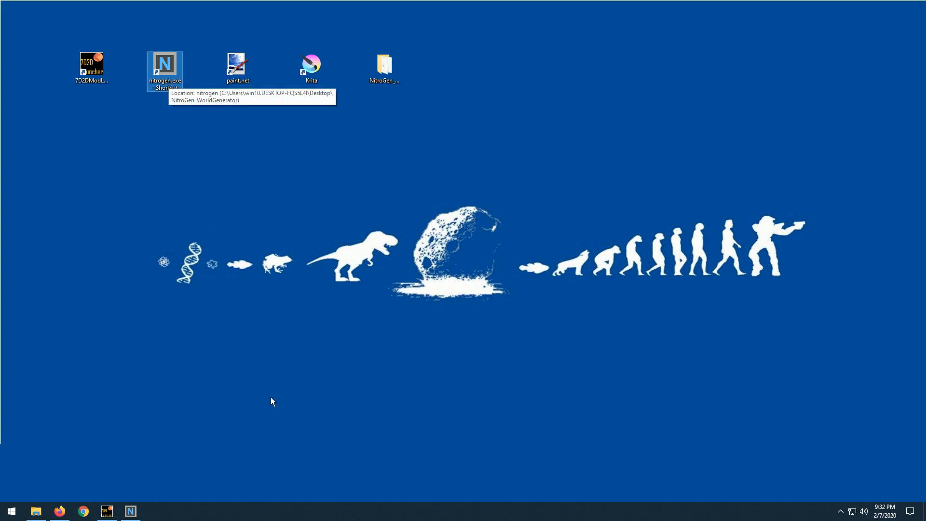
Reopen the resources folder of NitroGen_WorldGenerator, locate import_HM.png and open mask.png in paint.net.
{"action": "left_click", "coordinate": [390, 69]}
{"action": "double_click", "coordinate": [390, 69]}
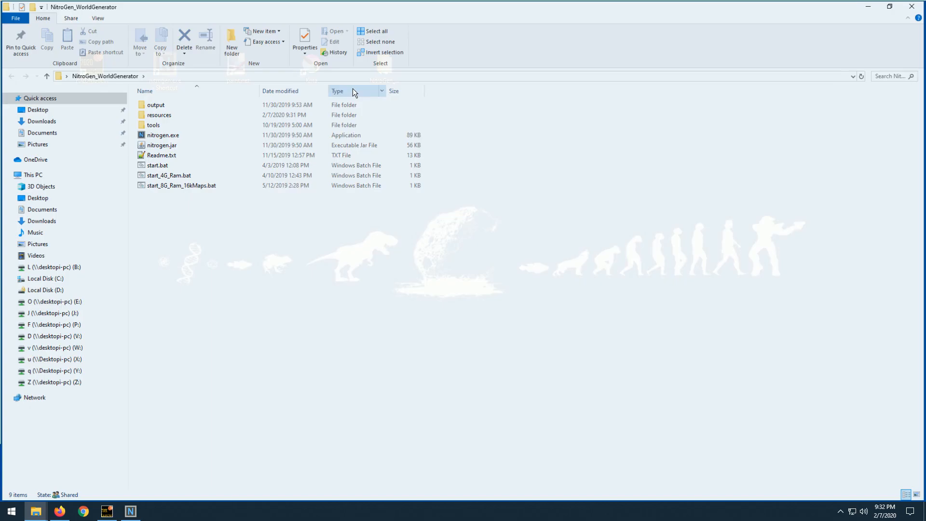
{"action": "double_click", "coordinate": [168, 119]}
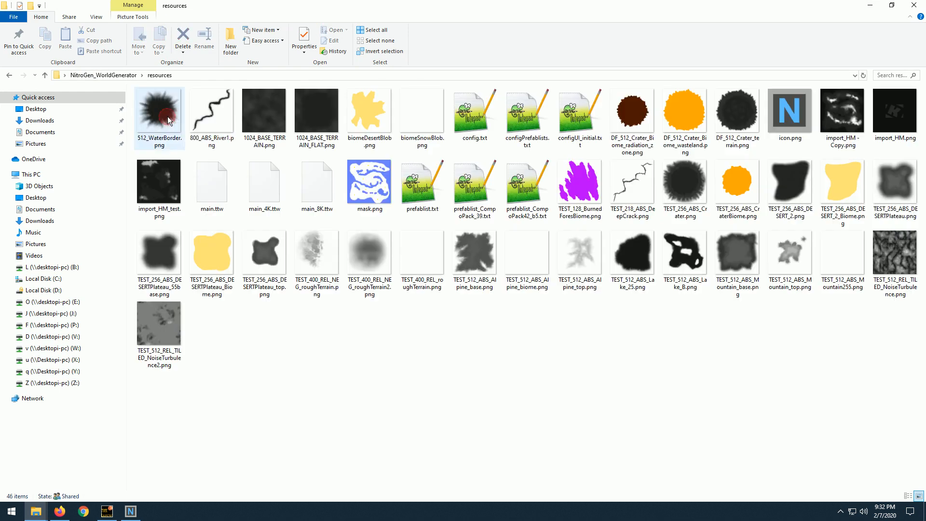
{"action": "left_click", "coordinate": [886, 119]}
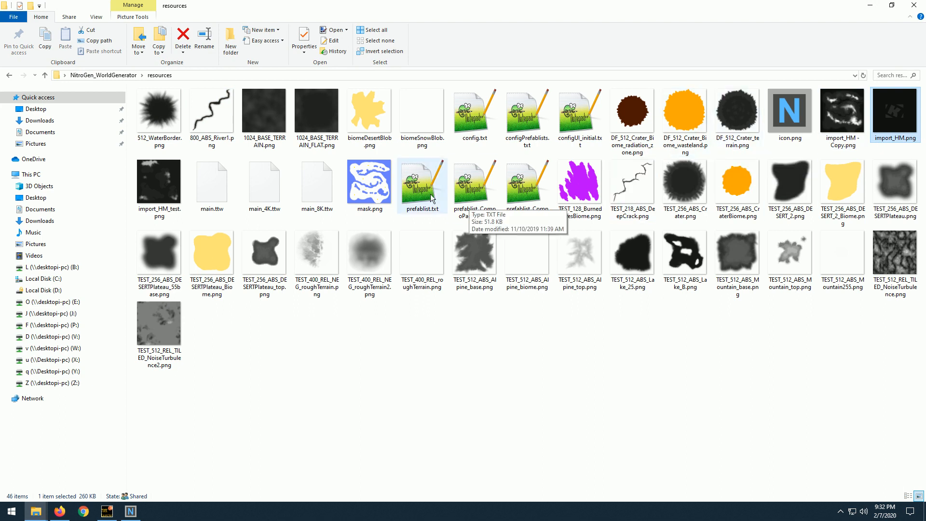
{"action": "double_click", "coordinate": [369, 186]}
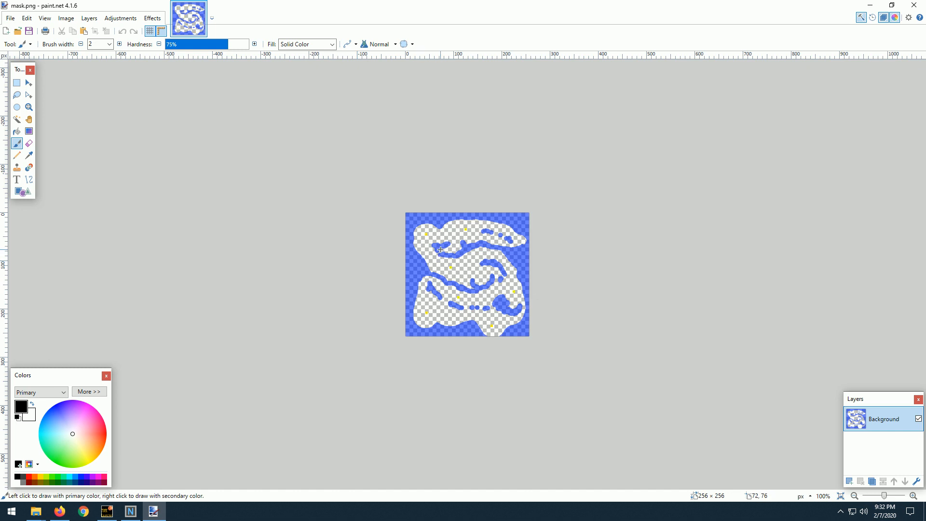
Examine the blue areas and the yellow markers with coloured center pixels in the mask image up close.
{"action": "scroll", "coordinate": [440, 249], "scroll_direction": "up", "scroll_amount": 5}
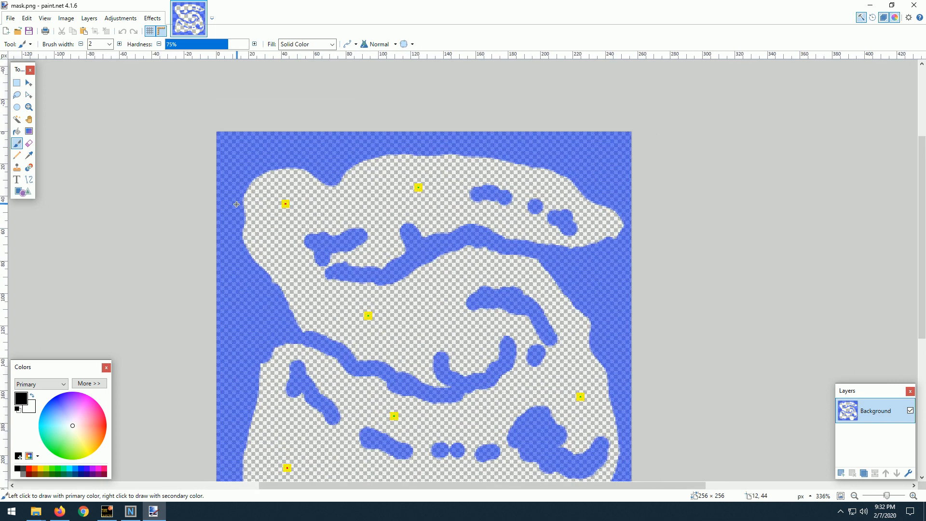
{"action": "scroll", "coordinate": [237, 204], "scroll_direction": "up", "scroll_amount": 2}
{"action": "scroll", "coordinate": [367, 146], "scroll_direction": "up", "scroll_amount": 3}
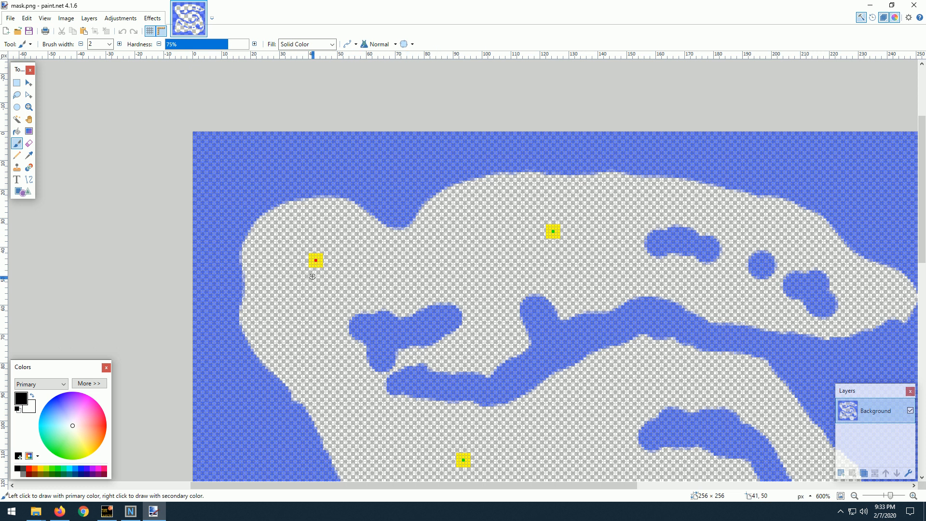
{"action": "scroll", "coordinate": [312, 279], "scroll_direction": "up", "scroll_amount": 3}
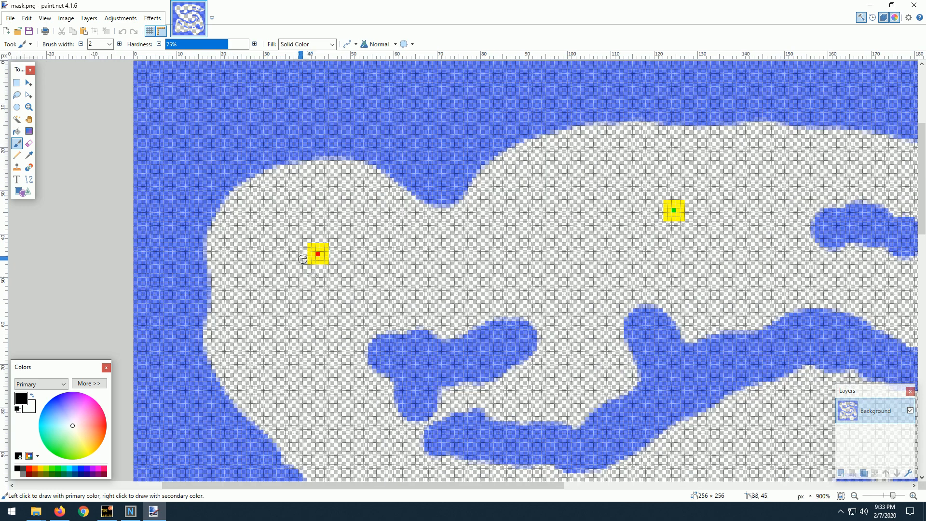
{"action": "scroll", "coordinate": [345, 268], "scroll_direction": "up", "scroll_amount": 2}
{"action": "left_click_drag", "start_coordinate": [477, 232], "coordinate": [362, 224]}
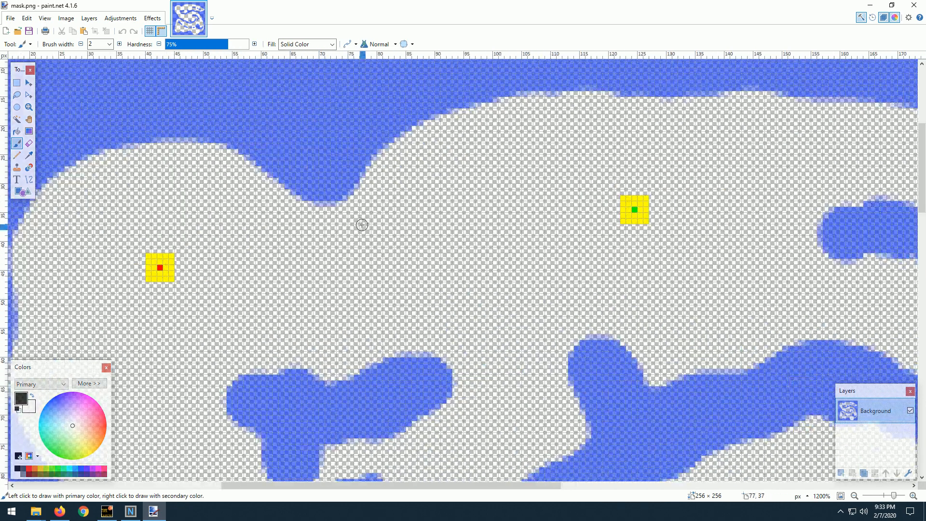
{"action": "left_click_drag", "start_coordinate": [267, 264], "coordinate": [325, 230]}
{"action": "left_click_drag", "start_coordinate": [240, 269], "coordinate": [319, 266]}
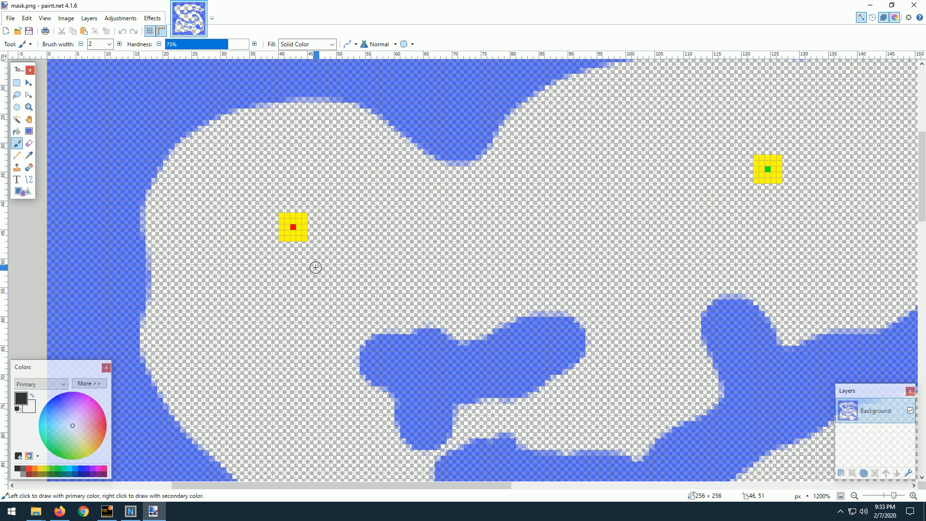
{"action": "scroll", "coordinate": [316, 267], "scroll_direction": "down", "scroll_amount": 1}
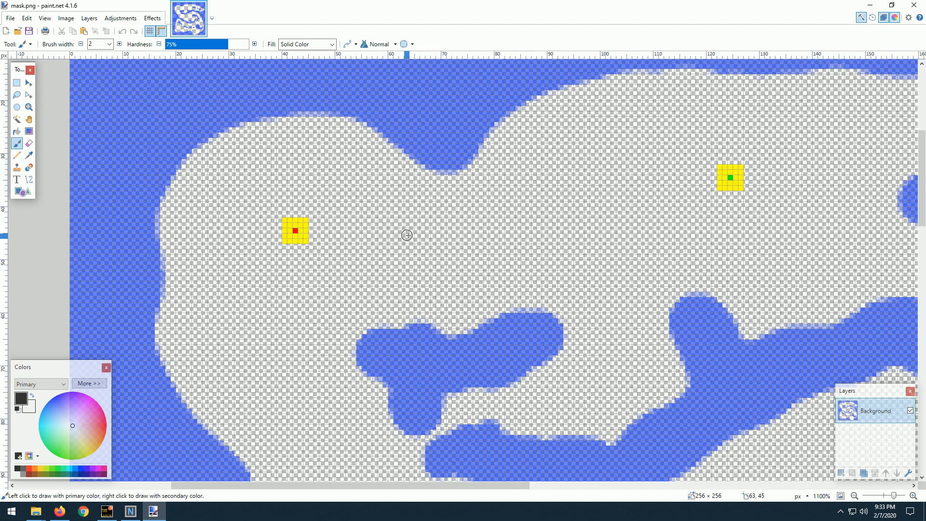
Choose the Pencil tool, inspect the marker layout across the mask image, and close paint.net without drawing anything.
{"action": "left_click", "coordinate": [17, 155]}
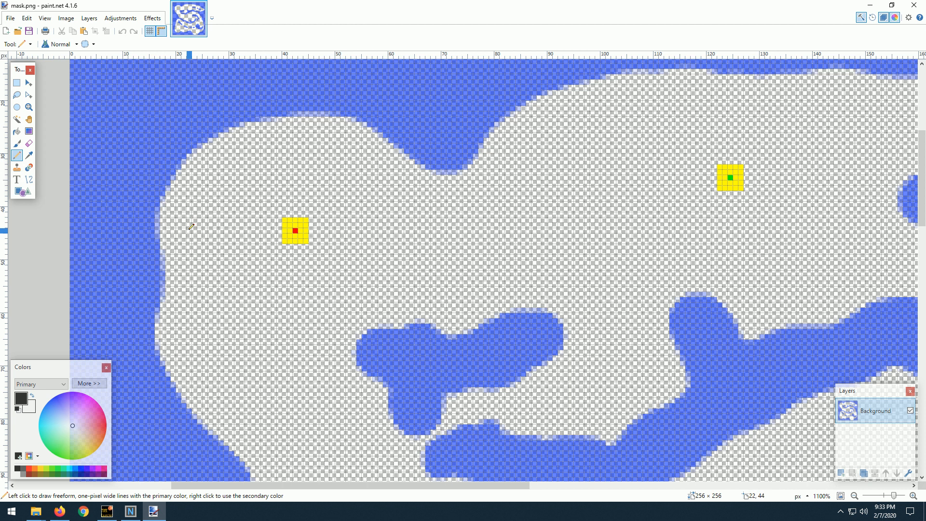
{"action": "scroll", "coordinate": [191, 226], "scroll_direction": "down", "scroll_amount": 10}
{"action": "scroll", "coordinate": [172, 274], "scroll_direction": "up", "scroll_amount": 5}
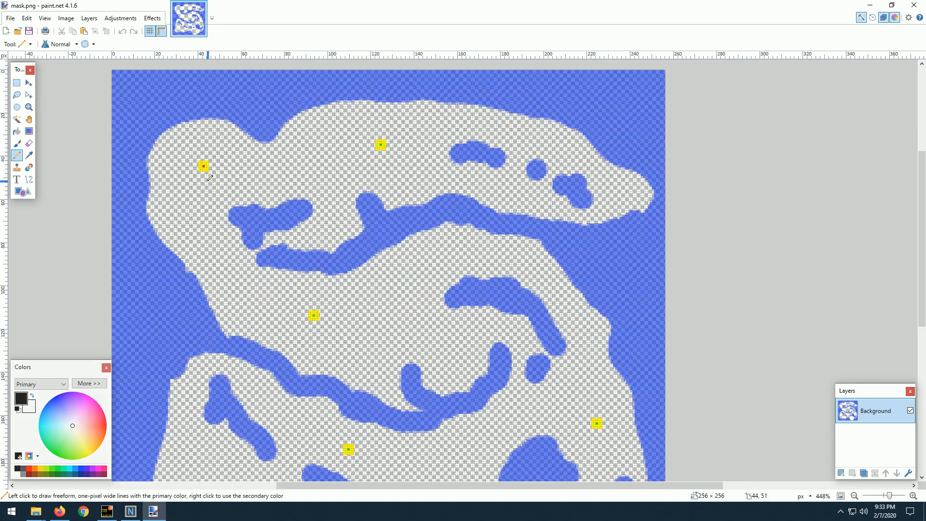
{"action": "scroll", "coordinate": [211, 178], "scroll_direction": "up", "scroll_amount": 4}
{"action": "scroll", "coordinate": [237, 250], "scroll_direction": "down", "scroll_amount": 5}
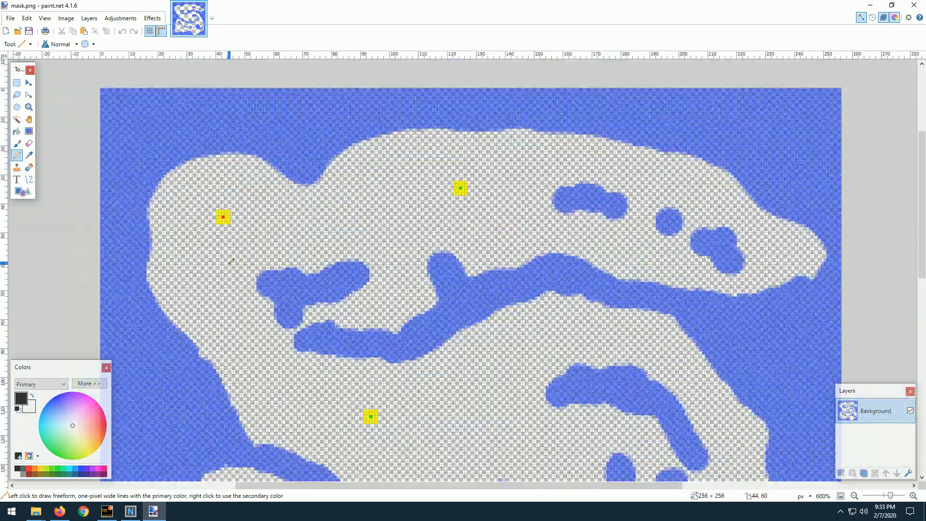
{"action": "scroll", "coordinate": [231, 261], "scroll_direction": "down", "scroll_amount": 2}
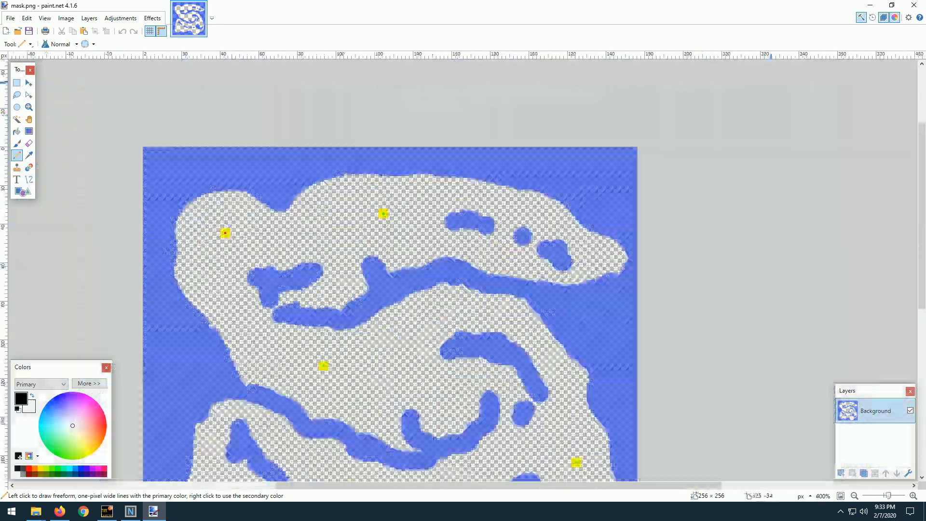
{"action": "left_click", "coordinate": [915, 5]}
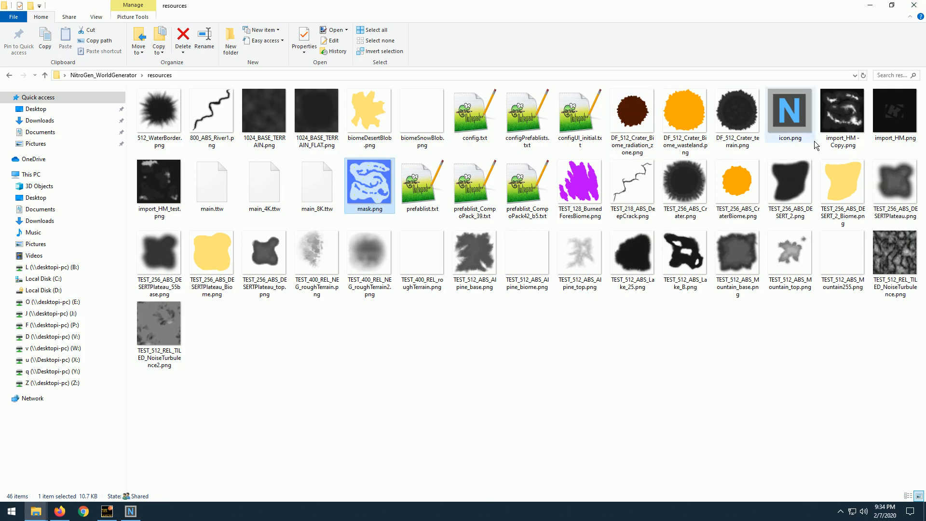
Switch to NitroGen, set the check folder option to overwrite existing files and the heightmap to use import_HM.png.
{"action": "left_click", "coordinate": [897, 114]}
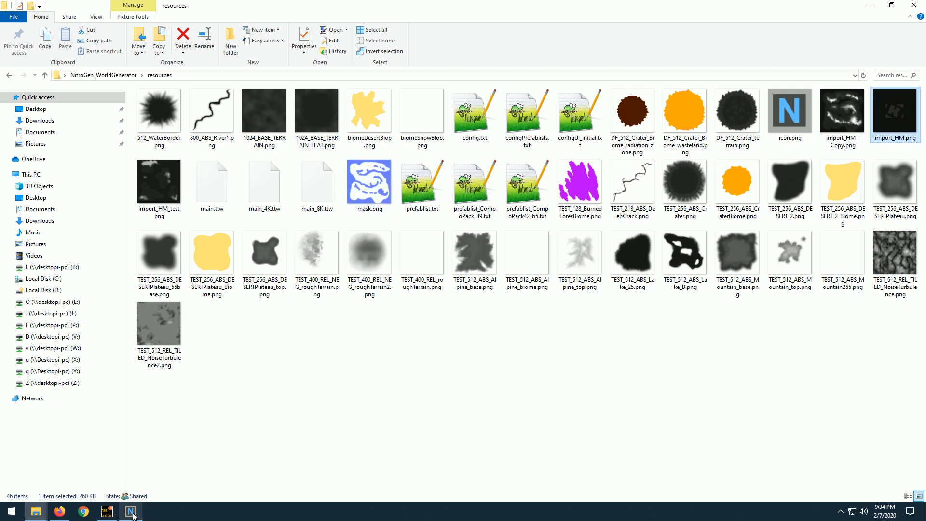
{"action": "left_click", "coordinate": [131, 511]}
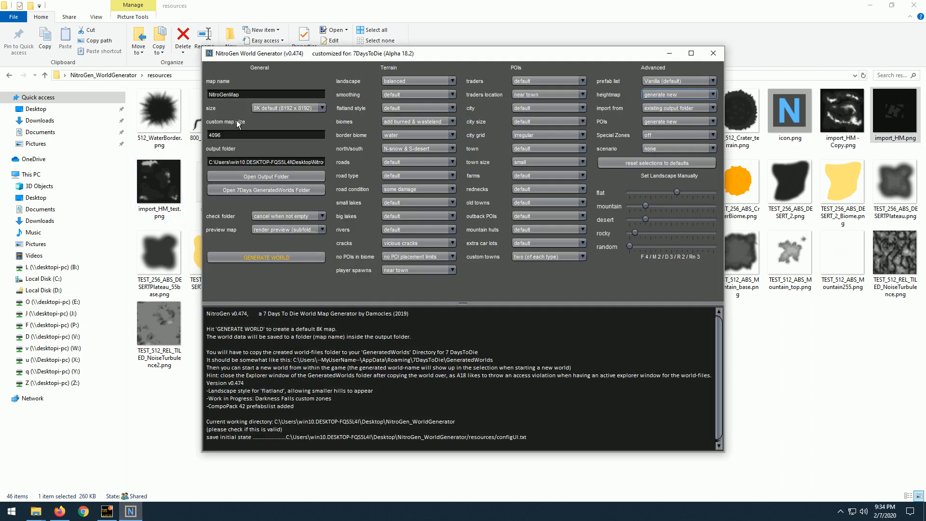
{"action": "left_click", "coordinate": [265, 215]}
{"action": "left_click", "coordinate": [268, 226]}
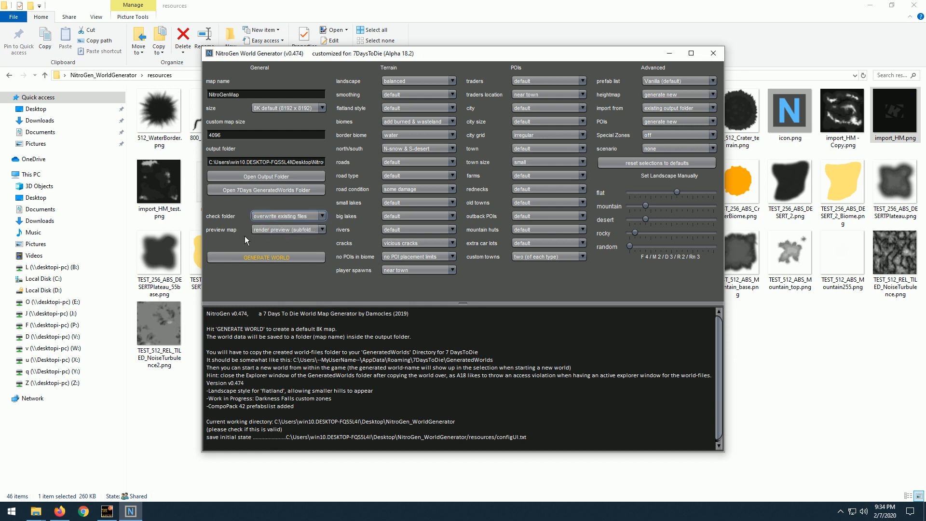
{"action": "left_click", "coordinate": [682, 96]}
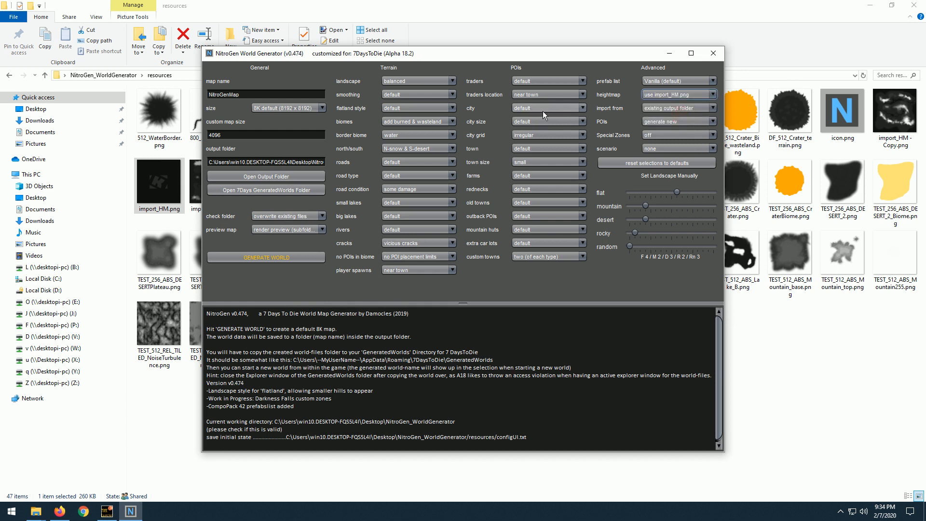
Set the map size to 4K (4096 x 4096) and try to generate the world.
{"action": "left_click", "coordinate": [270, 108]}
{"action": "left_click", "coordinate": [268, 118]}
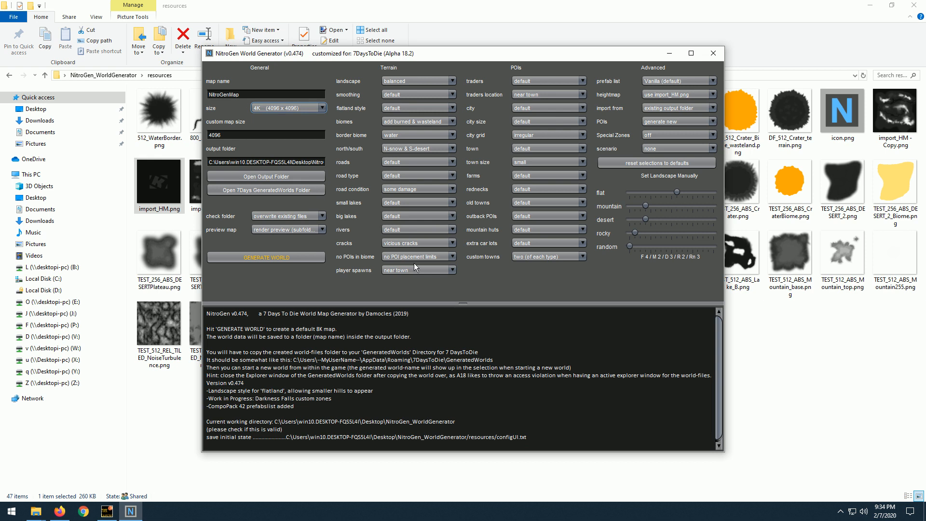
{"action": "left_click", "coordinate": [267, 261]}
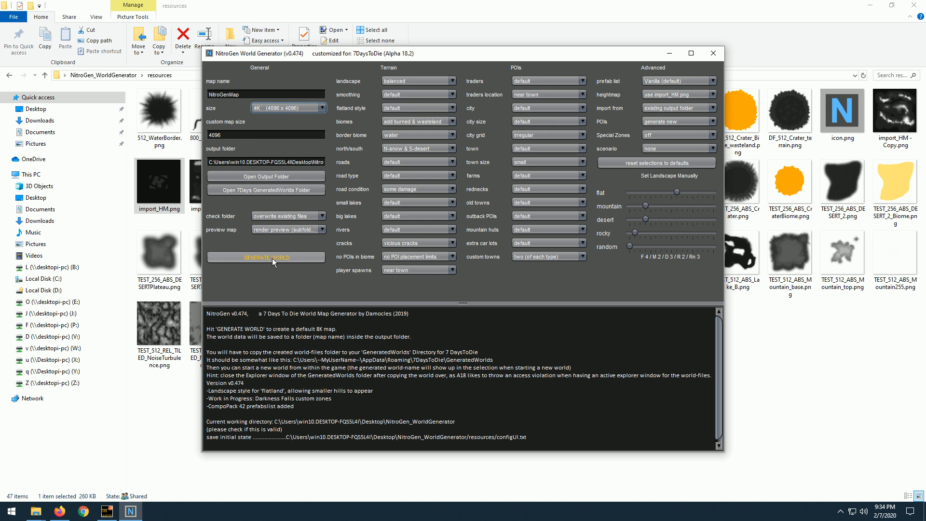
{"action": "left_click", "coordinate": [272, 259]}
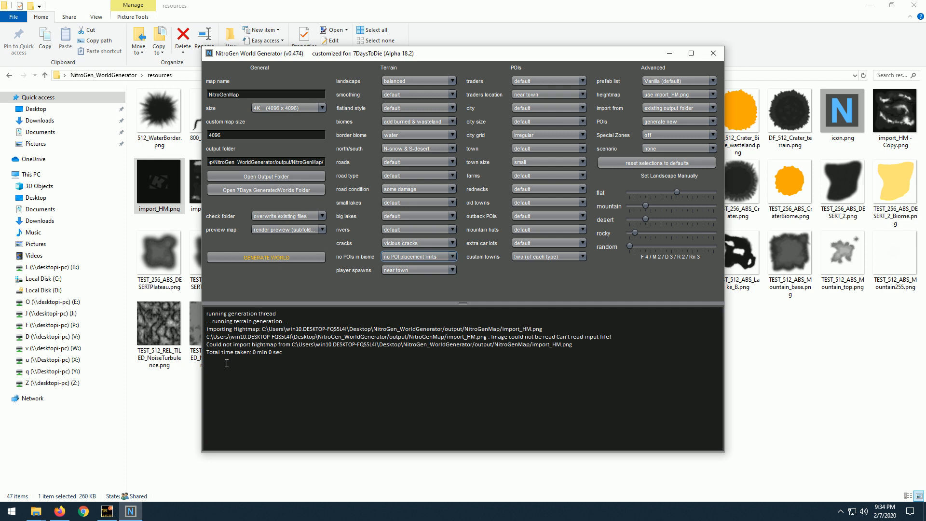
Set the import source to resources and generate the world from the imported heightmap.
{"action": "left_click", "coordinate": [664, 108]}
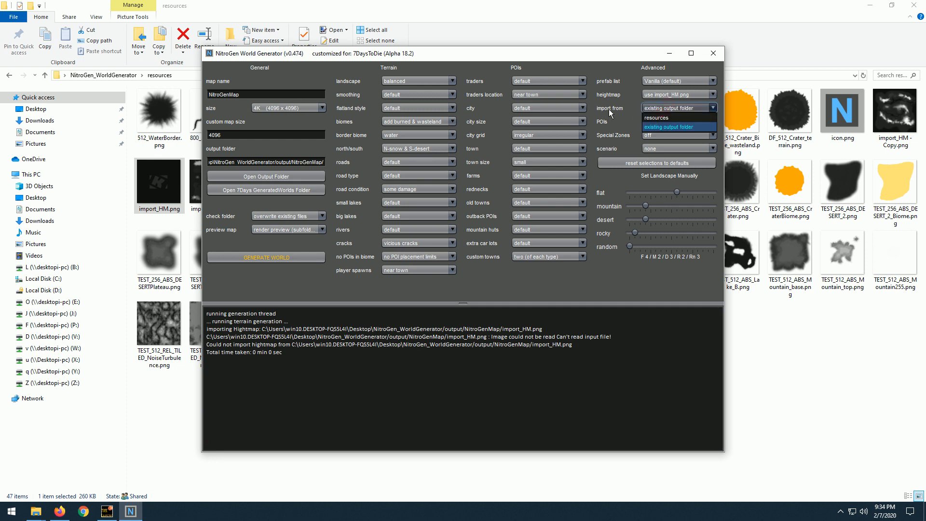
{"action": "left_click", "coordinate": [661, 119]}
{"action": "left_click", "coordinate": [279, 256]}
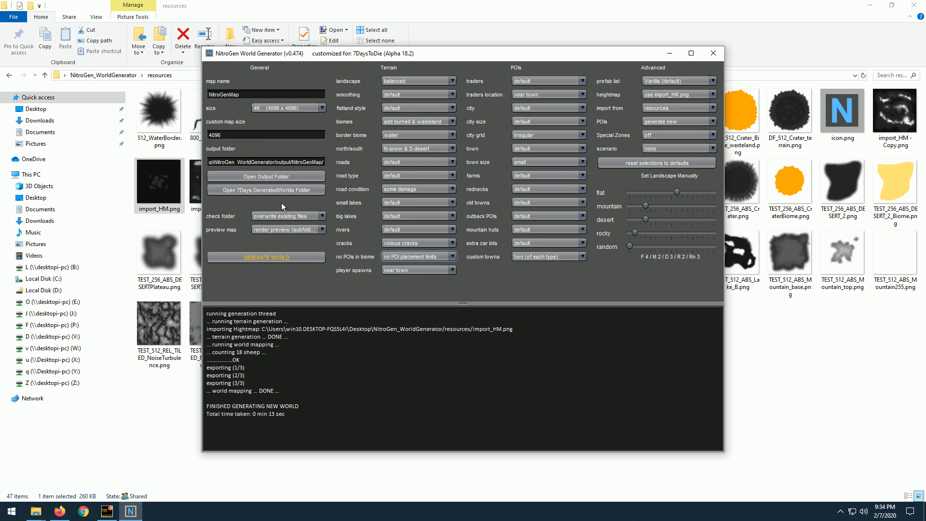
Open the generator's output folder and go to the preview subfolder of NitroGenMap.
{"action": "left_click", "coordinate": [284, 177]}
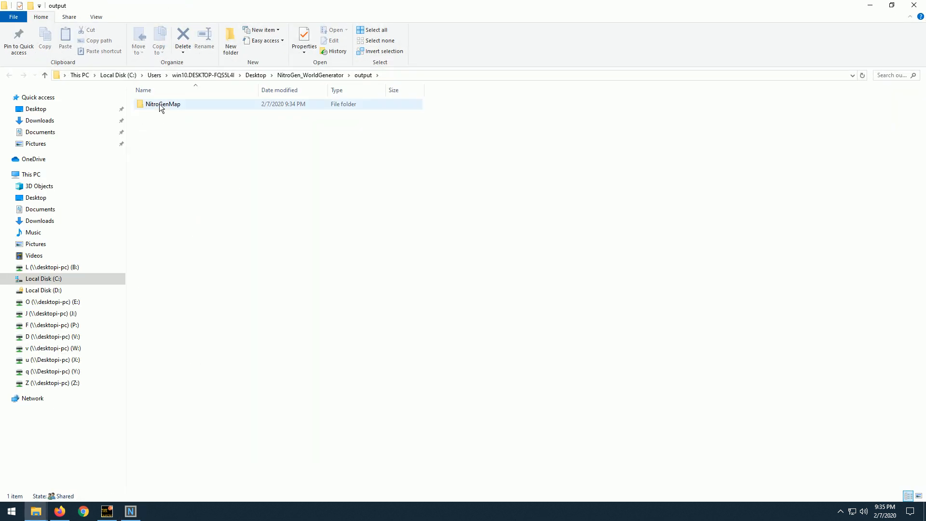
{"action": "double_click", "coordinate": [160, 106]}
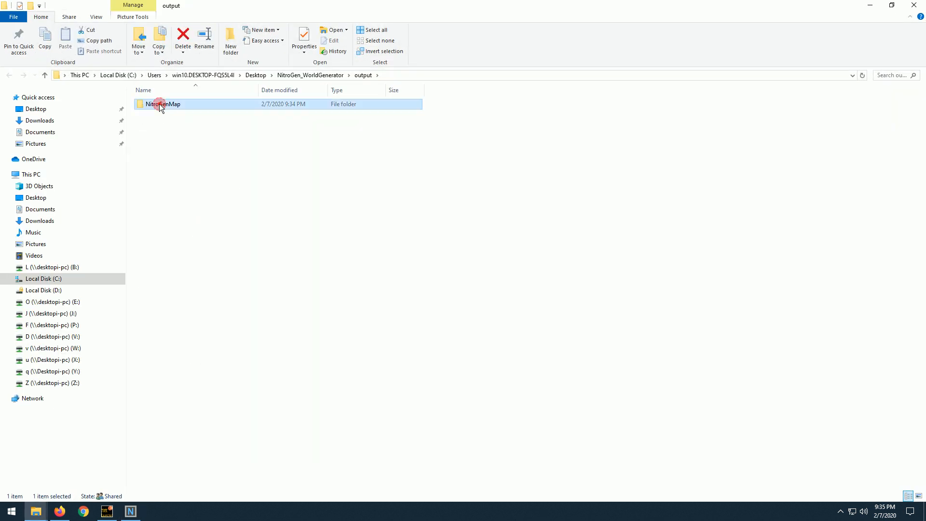
{"action": "left_click", "coordinate": [155, 125]}
{"action": "double_click", "coordinate": [156, 122]}
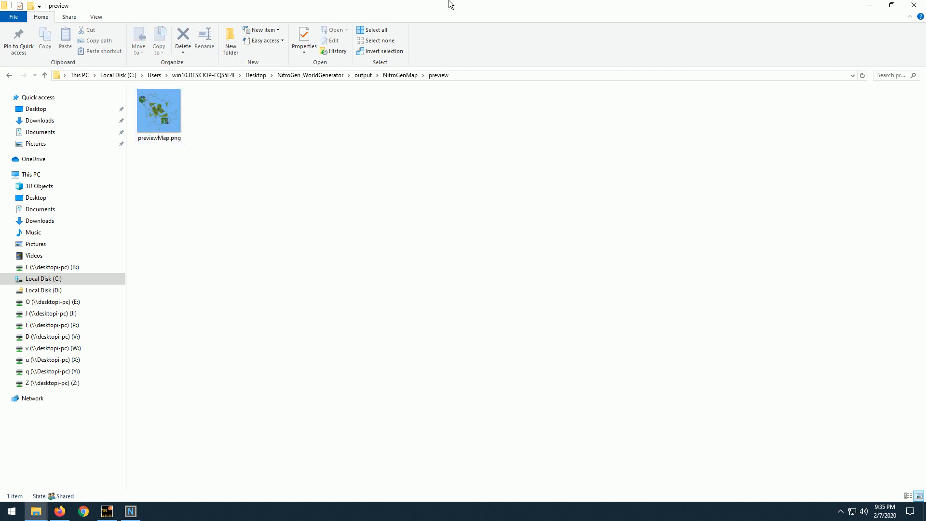
Bring up the resources folder and view import_HM.png in paint.net, closing the image when done.
{"action": "left_click_drag", "start_coordinate": [448, 5], "coordinate": [428, 81]}
{"action": "left_click", "coordinate": [718, 6]}
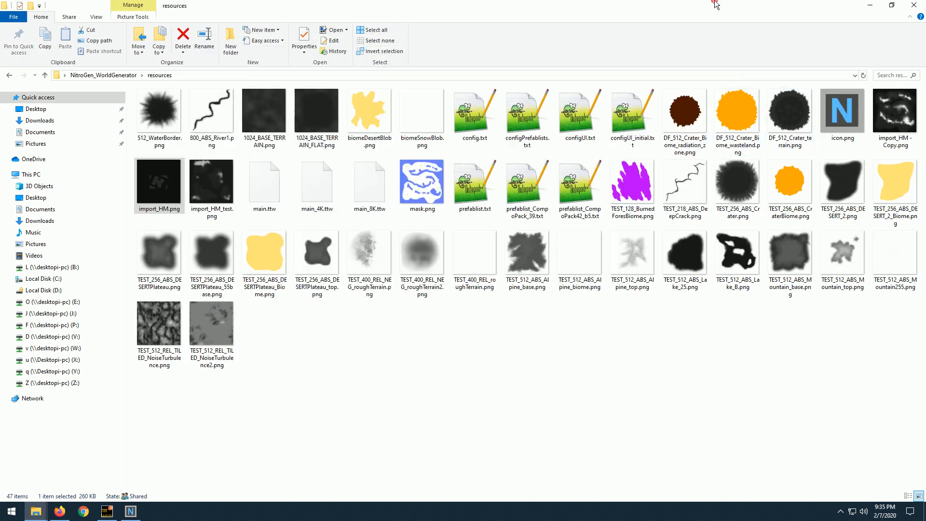
{"action": "double_click", "coordinate": [157, 188]}
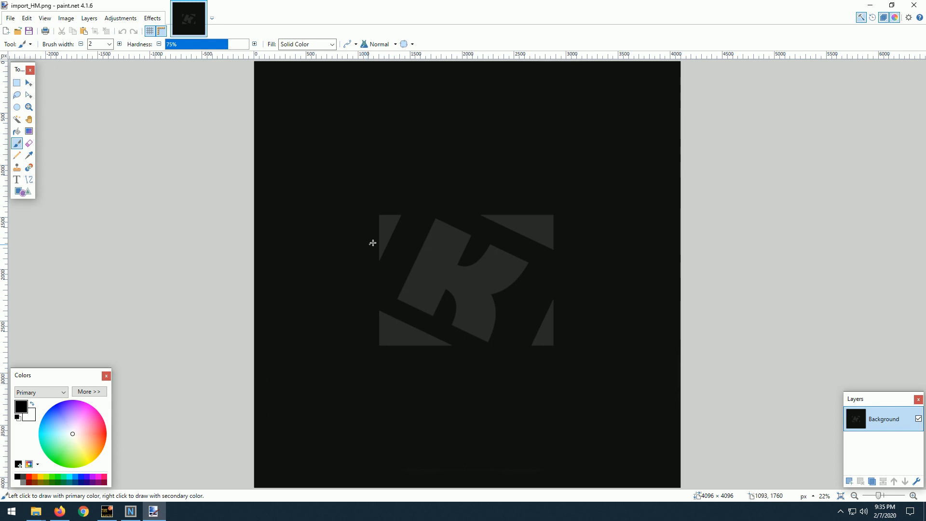
{"action": "left_click", "coordinate": [915, 5]}
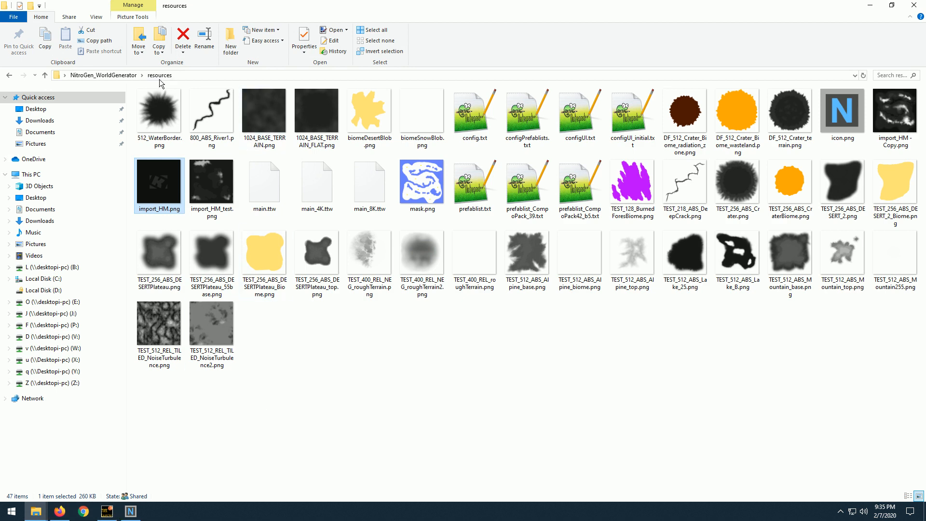
Go to the NitroGenMap preview folder under output and view previewMap.png in paint.net, closing it when done.
{"action": "left_click", "coordinate": [115, 76]}
{"action": "double_click", "coordinate": [154, 104]}
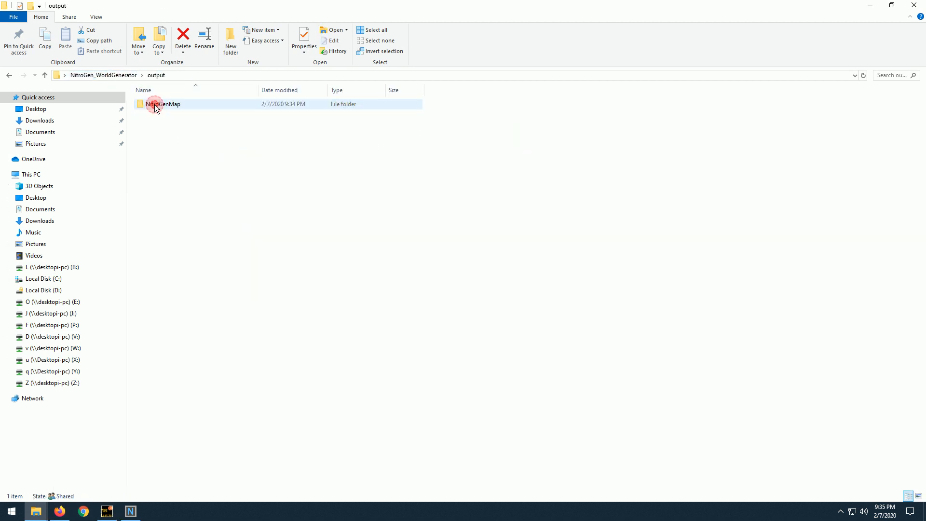
{"action": "double_click", "coordinate": [154, 105]}
{"action": "double_click", "coordinate": [154, 108]}
{"action": "double_click", "coordinate": [155, 109]}
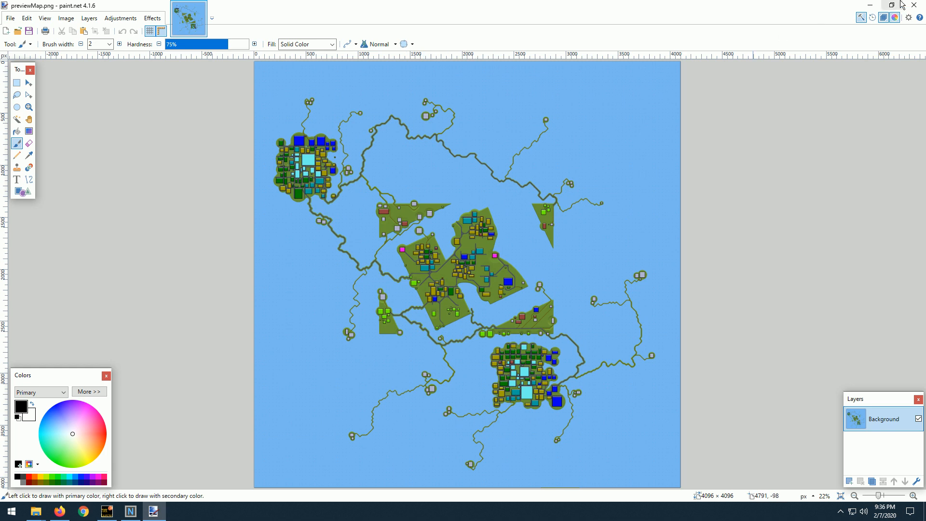
{"action": "left_click", "coordinate": [915, 5]}
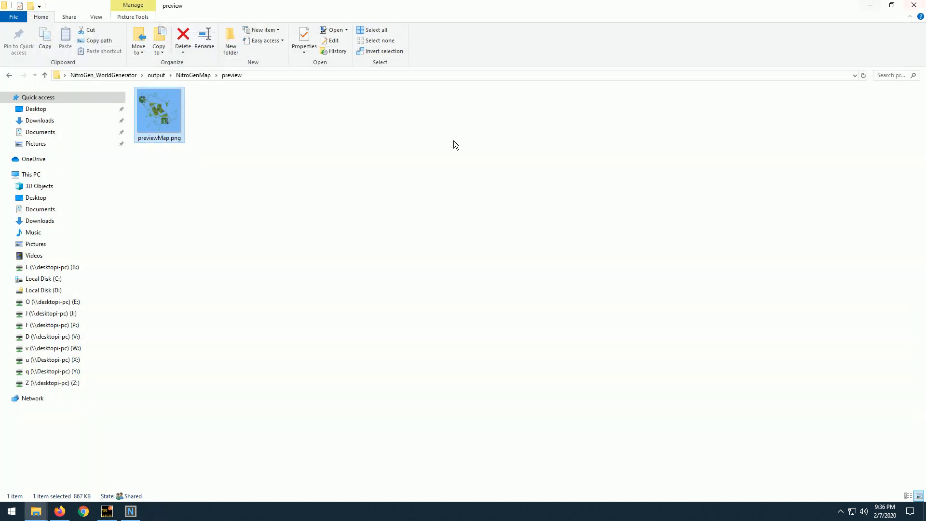
Return to the resources folder and make a duplicate of mask.png there.
{"action": "left_click", "coordinate": [110, 75]}
{"action": "double_click", "coordinate": [158, 115]}
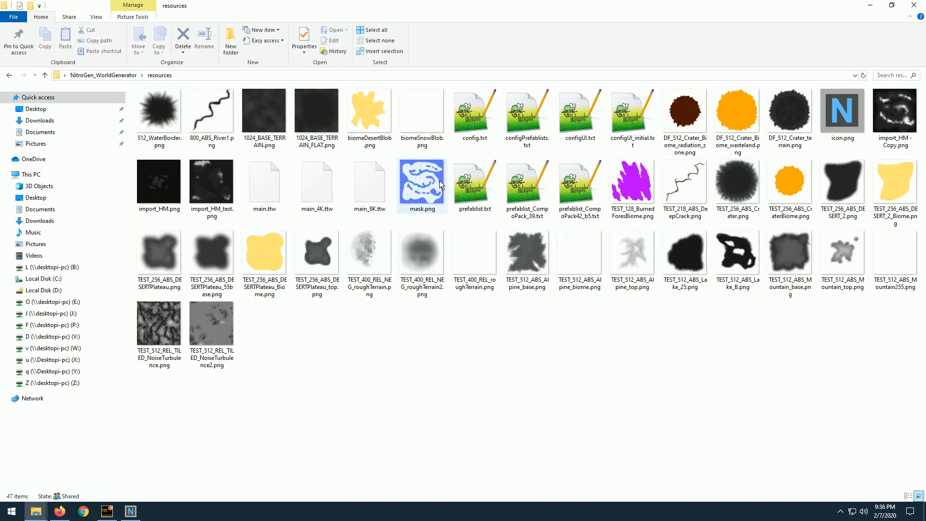
{"action": "right_click", "coordinate": [422, 185]}
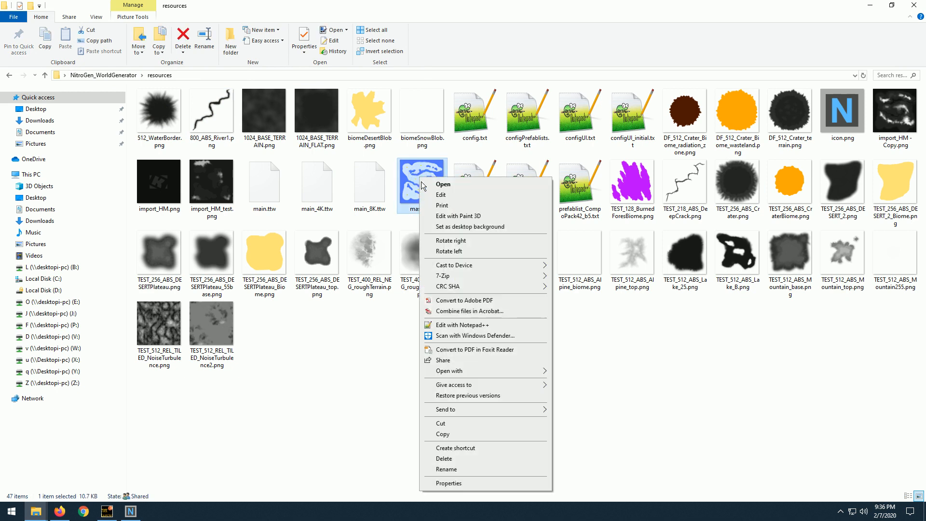
{"action": "left_click", "coordinate": [450, 434]}
{"action": "right_click", "coordinate": [435, 336]}
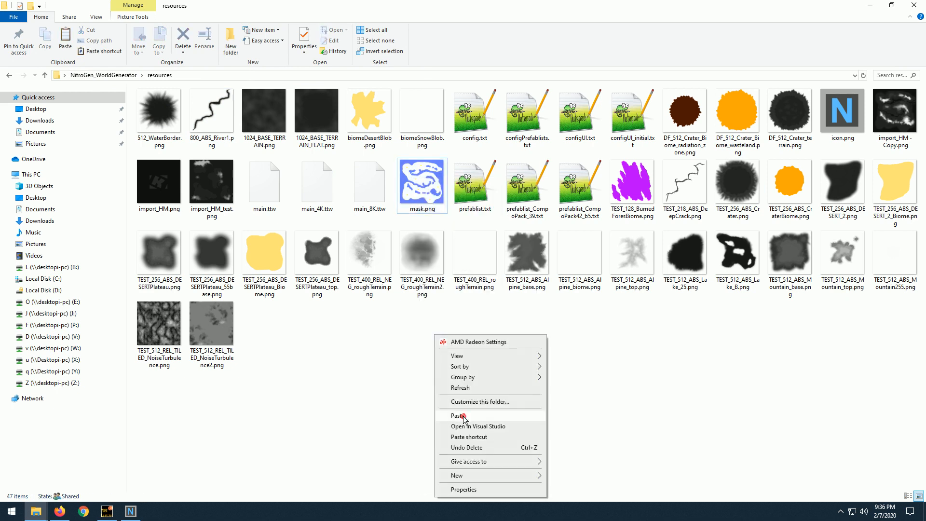
{"action": "left_click", "coordinate": [463, 417]}
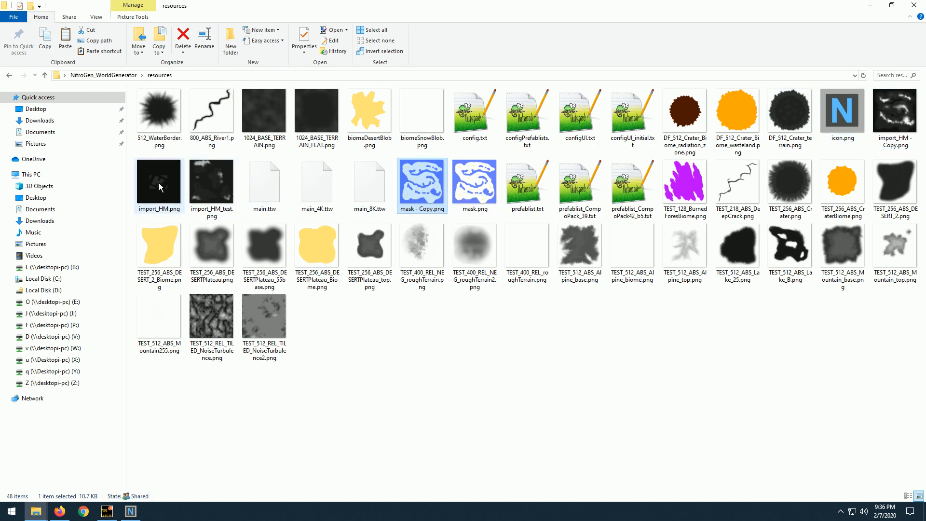
Open mask - Copy.png in paint.net, erase its entire contents and resize it to 4096 x 4096 pixels.
{"action": "double_click", "coordinate": [422, 188]}
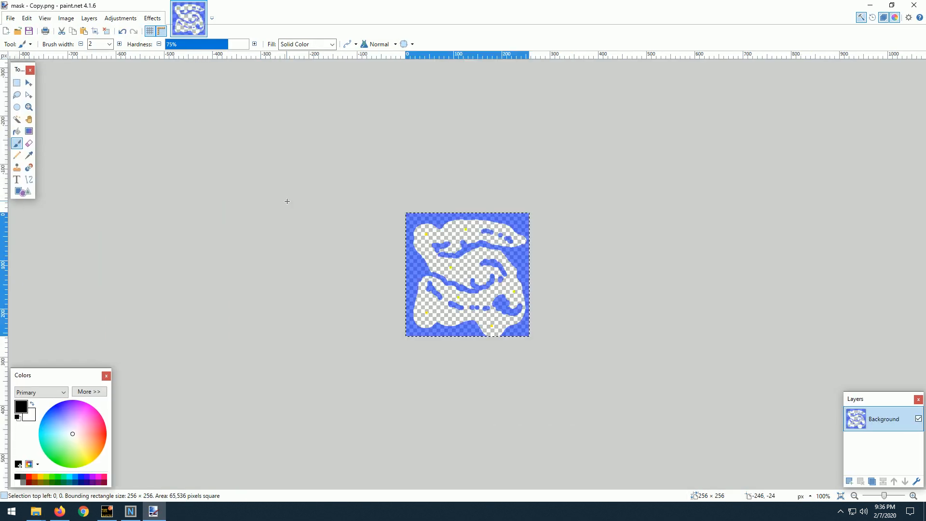
{"action": "key", "text": "Delete"}
{"action": "left_click", "coordinate": [45, 18]}
{"action": "mouse_move", "coordinate": [63, 22]}
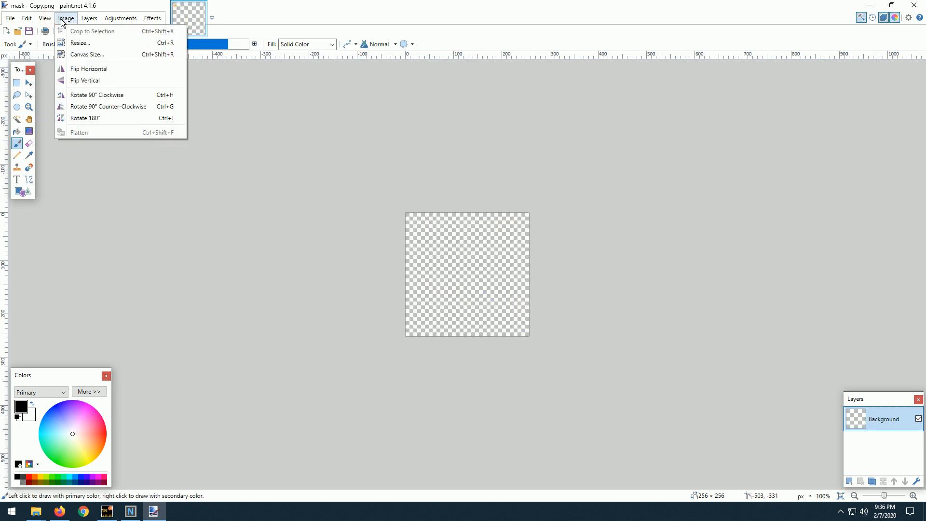
{"action": "left_click", "coordinate": [77, 44]}
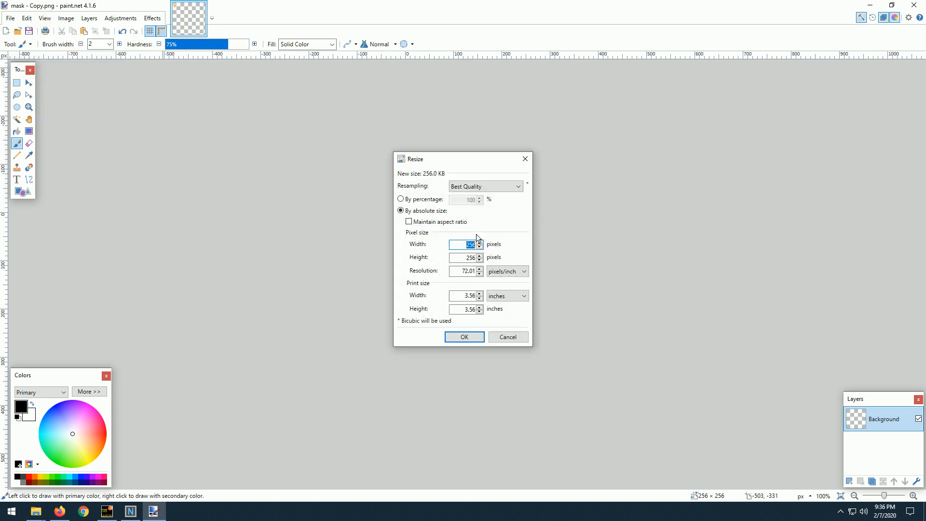
{"action": "left_click_drag", "start_coordinate": [463, 245], "coordinate": [484, 260]}
{"action": "type", "text": "40964096"}
{"action": "left_click", "coordinate": [463, 336]}
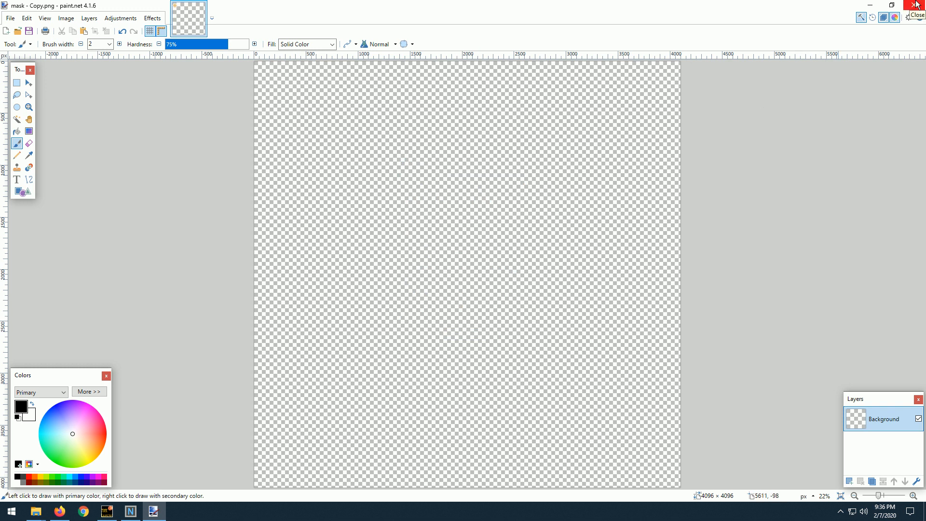
Open mask.png and import_HM.png from the resources folder alongside mask - Copy.png in paint.net.
{"action": "mouse_move", "coordinate": [392, 3]}
{"action": "left_mouse_down"}
{"action": "mouse_move", "coordinate": [370, 32]}
{"action": "mouse_move", "coordinate": [305, 206]}
{"action": "mouse_move", "coordinate": [271, 172]}
{"action": "mouse_move", "coordinate": [331, 205]}
{"action": "left_mouse_up"}
{"action": "double_click", "coordinate": [474, 170]}
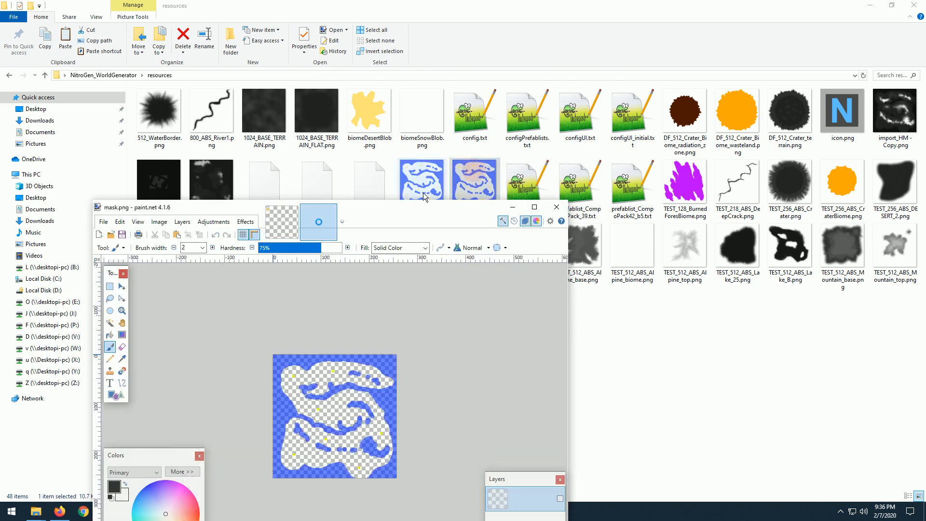
{"action": "left_click_drag", "start_coordinate": [398, 212], "coordinate": [407, 0]}
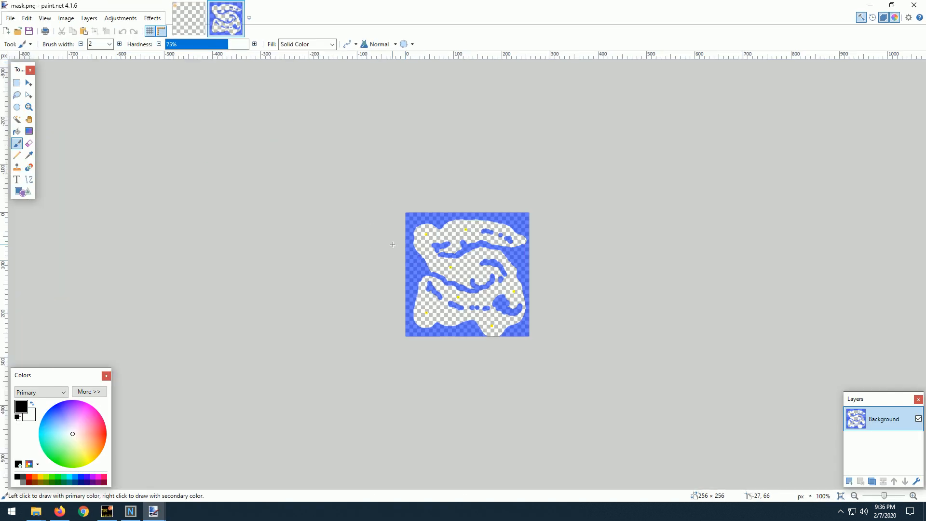
{"action": "mouse_move", "coordinate": [528, 10]}
{"action": "left_mouse_down"}
{"action": "mouse_move", "coordinate": [410, 159]}
{"action": "mouse_move", "coordinate": [558, 166]}
{"action": "mouse_move", "coordinate": [553, 103]}
{"action": "left_mouse_up"}
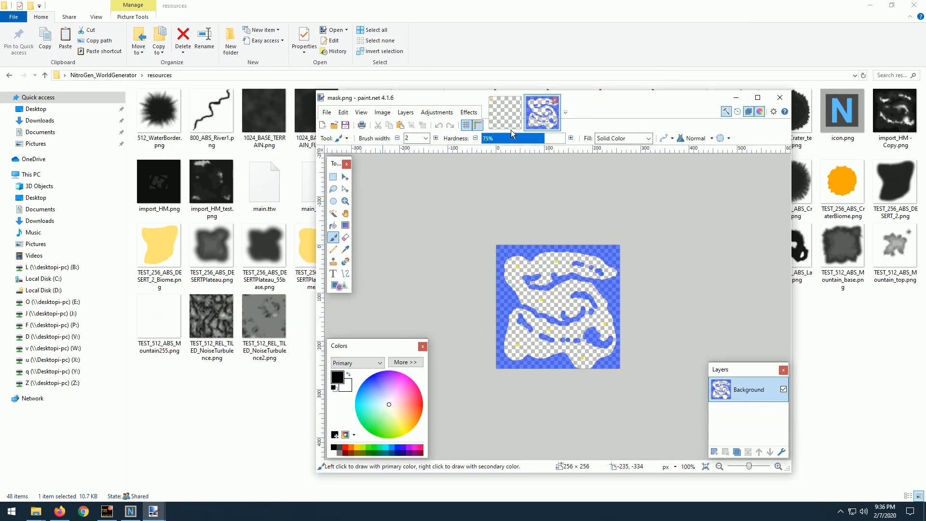
{"action": "double_click", "coordinate": [166, 181]}
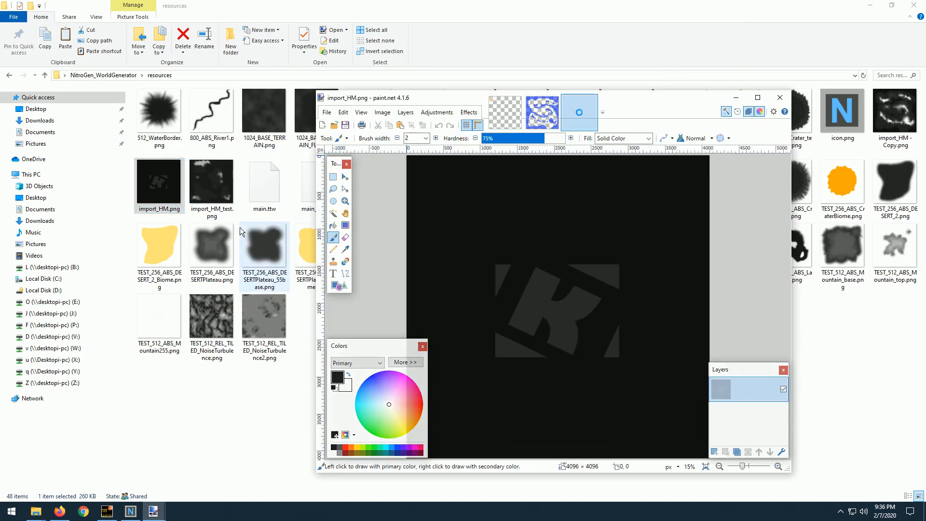
{"action": "double_click", "coordinate": [625, 101]}
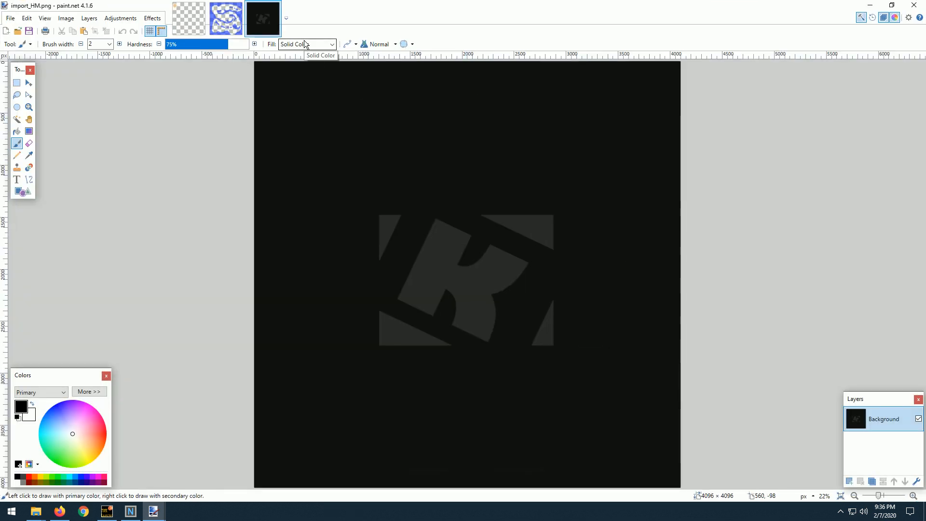
Copy the whole import_HM.png image into mask - Copy.png as a new layer beneath Background, make Background active and clear the selection.
{"action": "key", "text": "ctrl+a"}
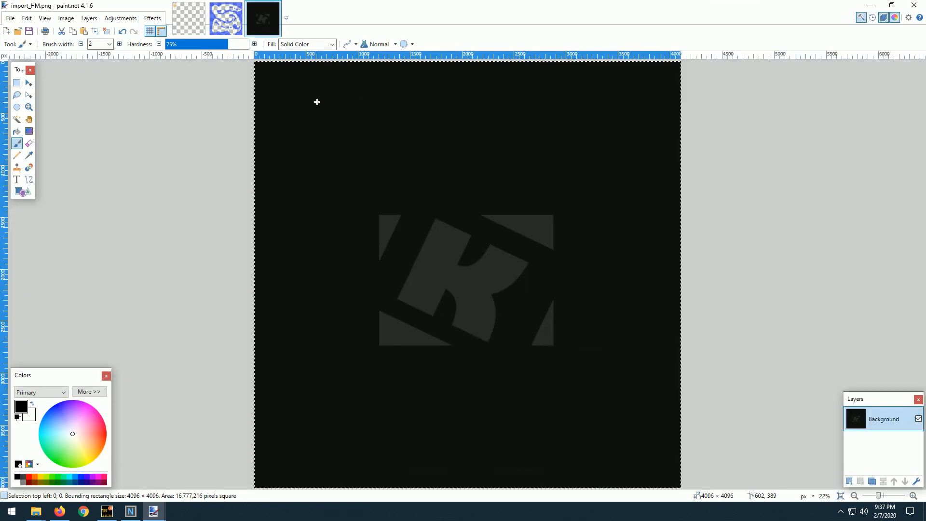
{"action": "left_click", "coordinate": [192, 22]}
{"action": "key", "text": "ctrl+shift+v"}
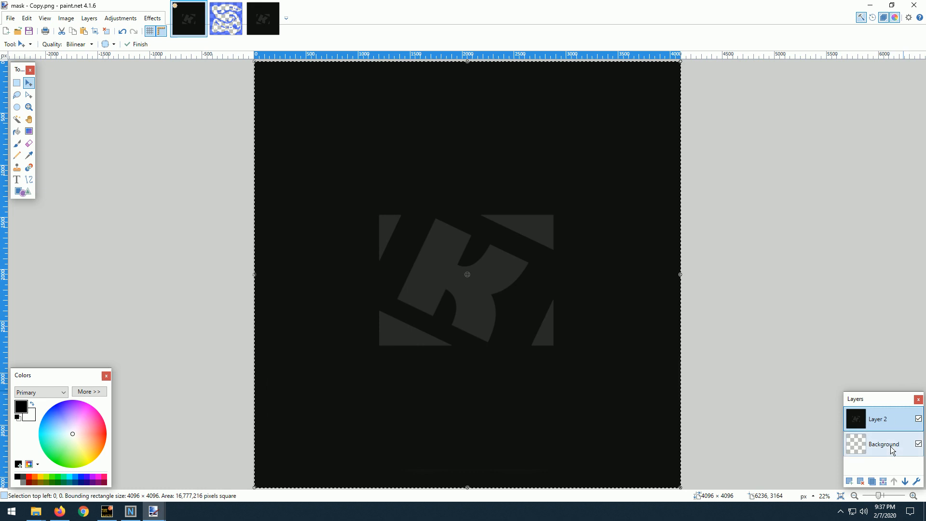
{"action": "left_click_drag", "start_coordinate": [879, 449], "coordinate": [895, 425]}
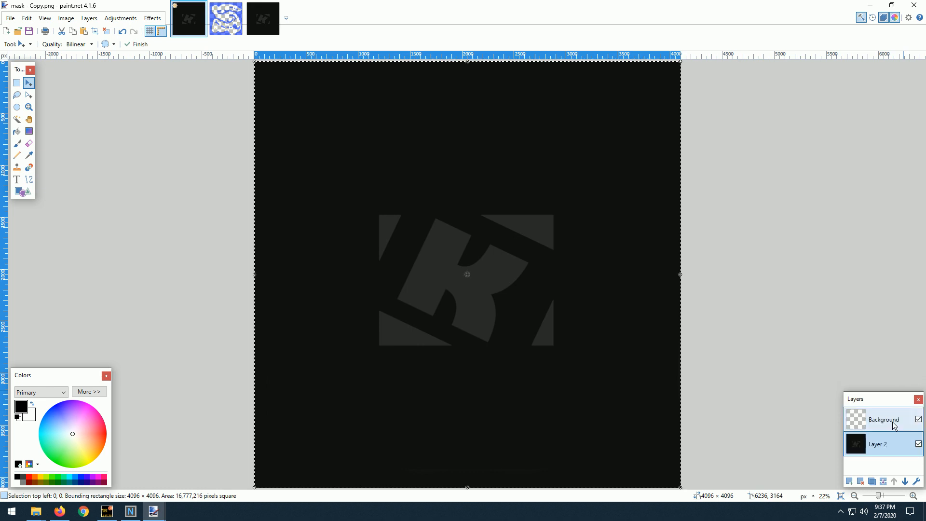
{"action": "left_click", "coordinate": [893, 424]}
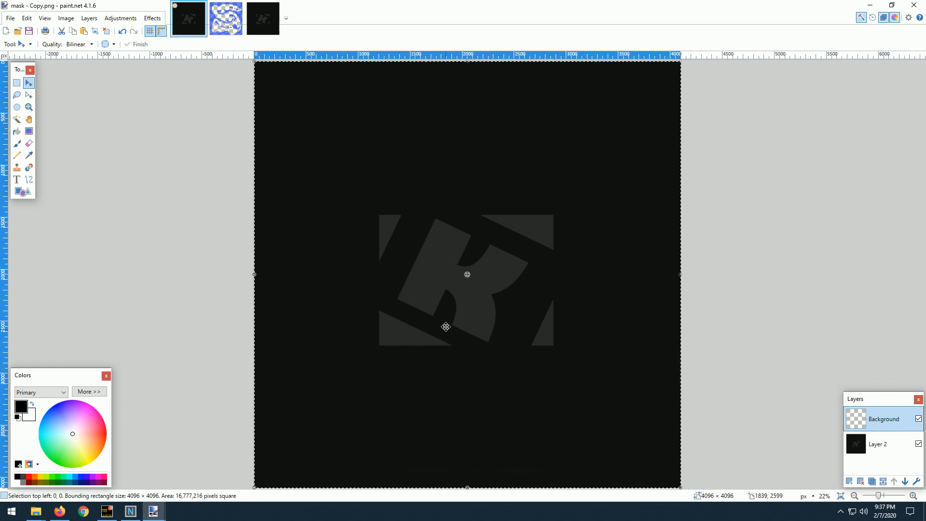
{"action": "key", "text": "ctrl+d"}
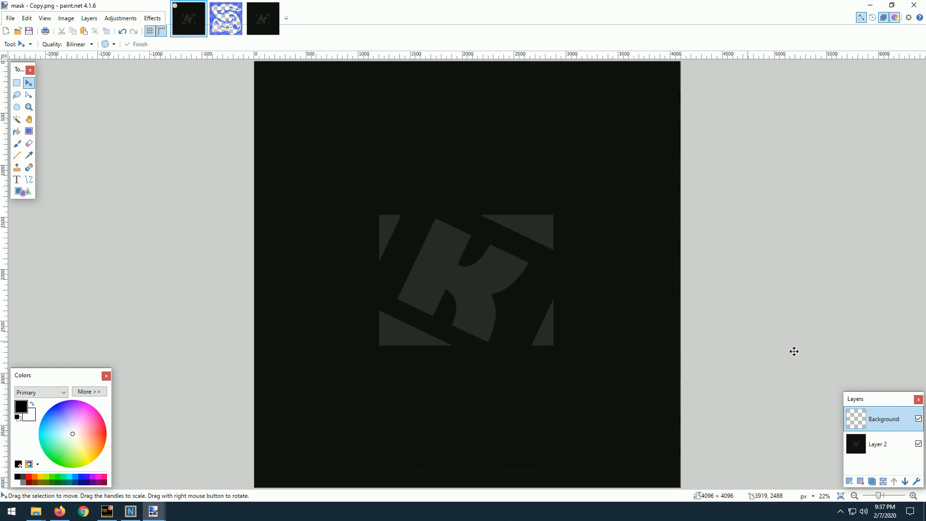
Sample the blue area of mask.png as the primary color and return to mask - Copy.png.
{"action": "left_click", "coordinate": [226, 18]}
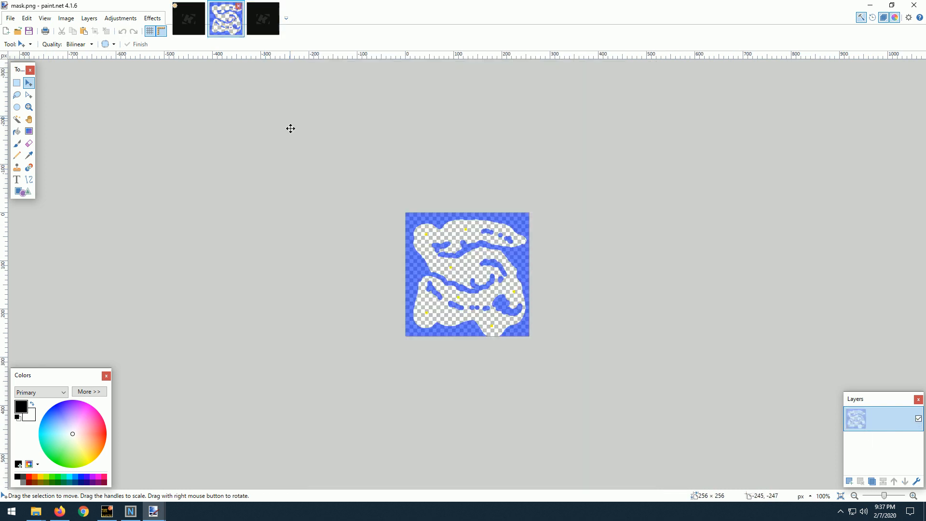
{"action": "scroll", "coordinate": [444, 247], "scroll_direction": "up", "scroll_amount": 5}
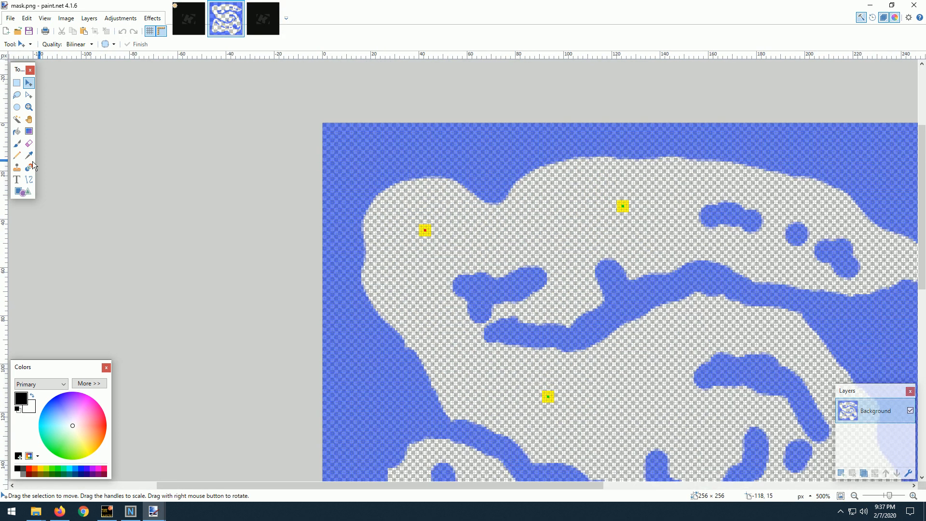
{"action": "left_click", "coordinate": [28, 155]}
{"action": "left_click", "coordinate": [392, 165]}
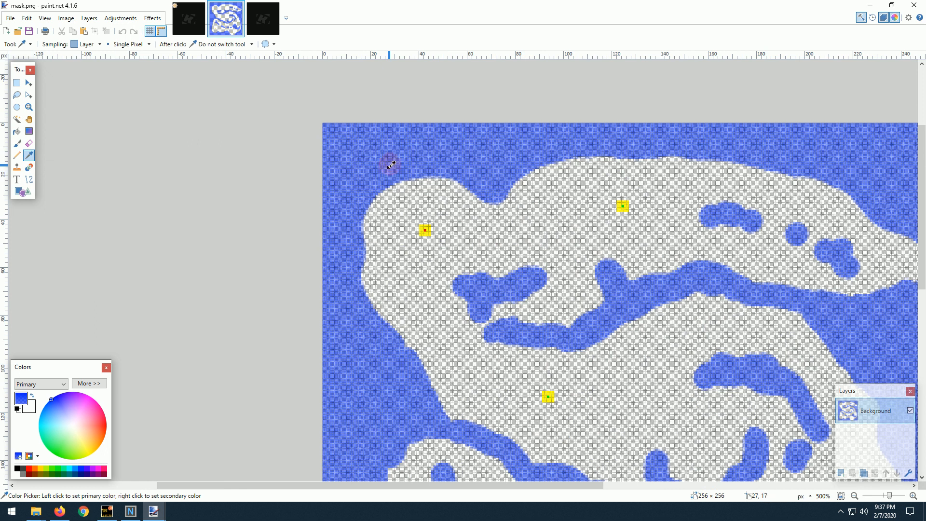
{"action": "scroll", "coordinate": [391, 165], "scroll_direction": "down", "scroll_amount": 5}
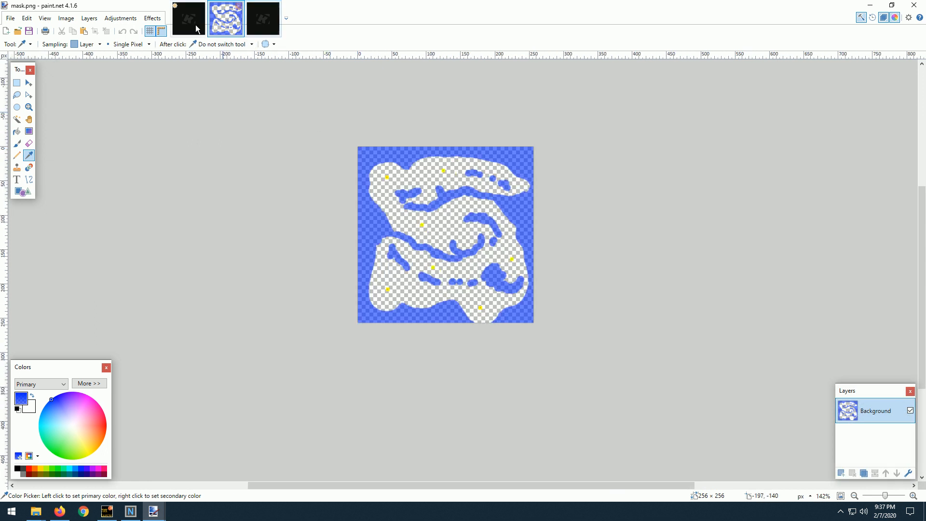
{"action": "left_click", "coordinate": [206, 24]}
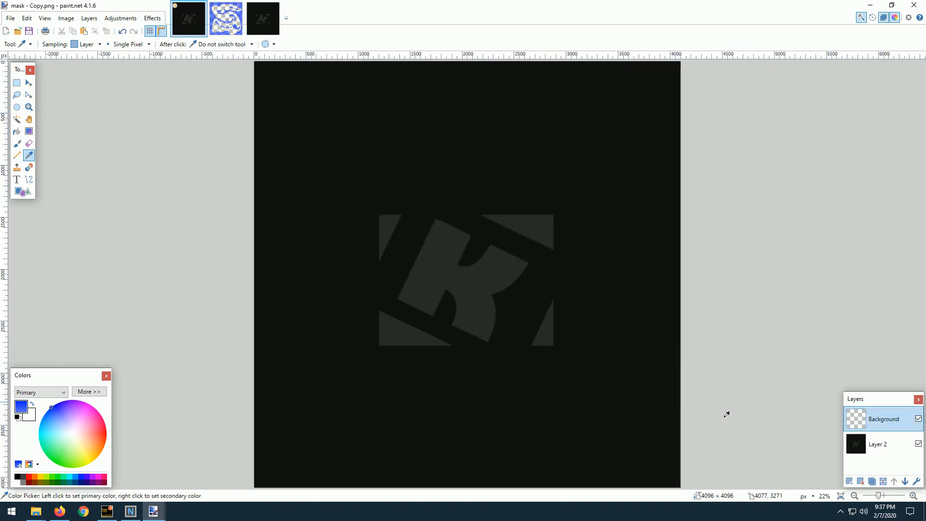
Switch to the Paintbrush tool and set its hardness to 100%.
{"action": "left_click", "coordinate": [16, 143]}
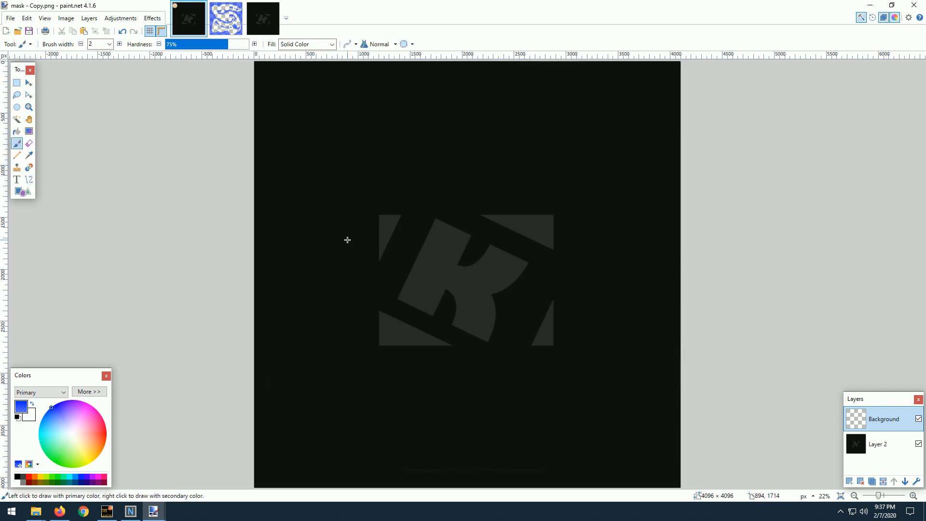
{"action": "scroll", "coordinate": [347, 240], "scroll_direction": "up", "scroll_amount": 1}
{"action": "scroll", "coordinate": [347, 240], "scroll_direction": "up", "scroll_amount": 1}
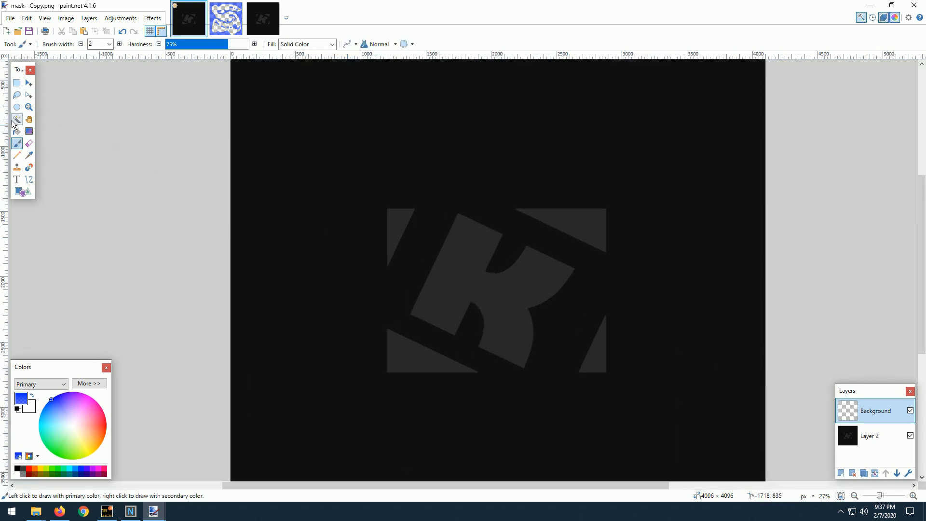
{"action": "left_click", "coordinate": [348, 44]}
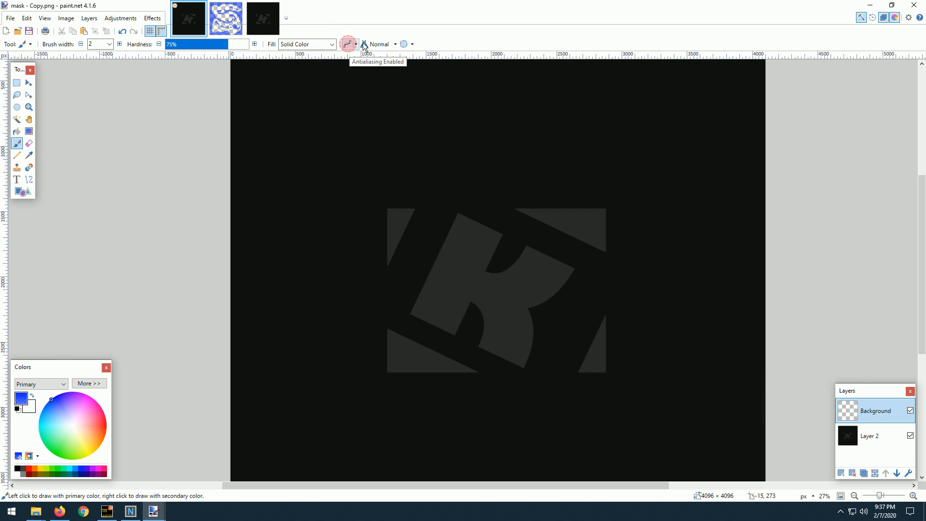
{"action": "left_click", "coordinate": [405, 45]}
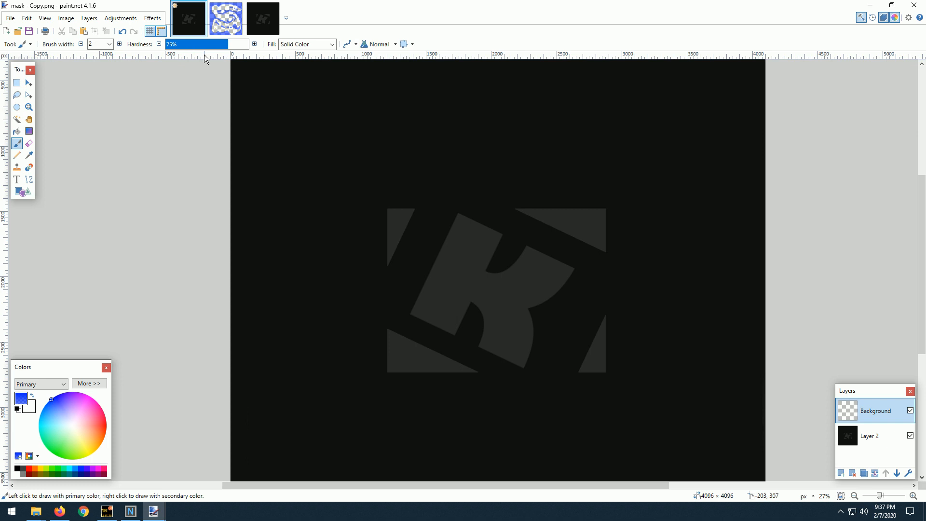
{"action": "left_click_drag", "start_coordinate": [226, 44], "coordinate": [270, 44]}
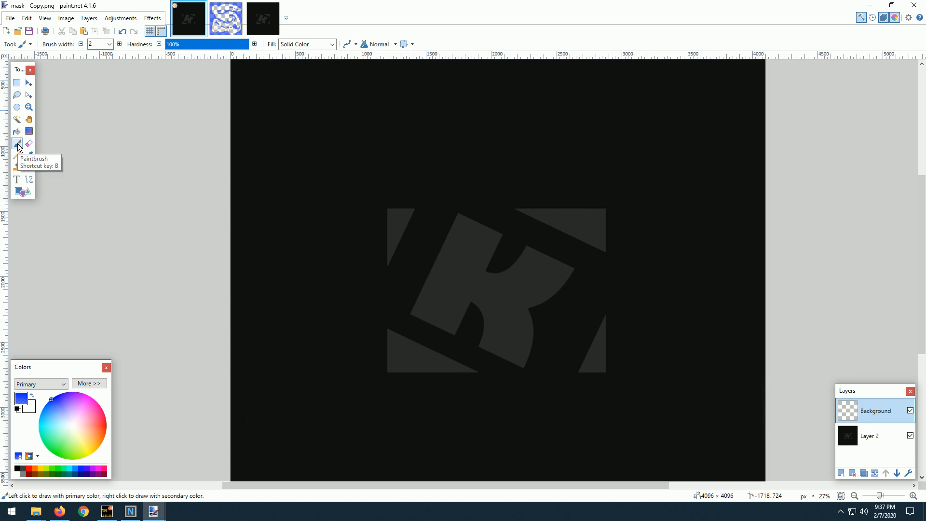
Set the brush width to 1200 and paint a thick blue border around the canvas, leaving the central logo area clear.
{"action": "left_click", "coordinate": [110, 44]}
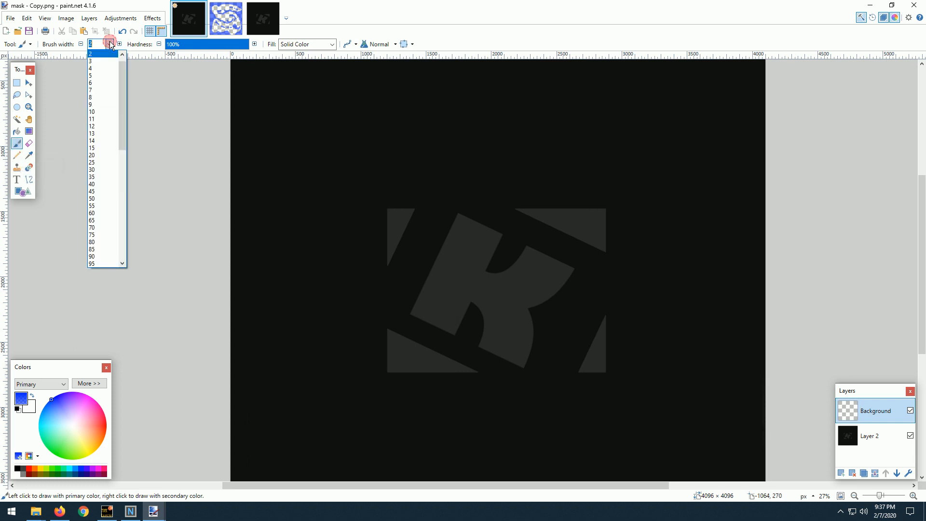
{"action": "left_click", "coordinate": [96, 257]}
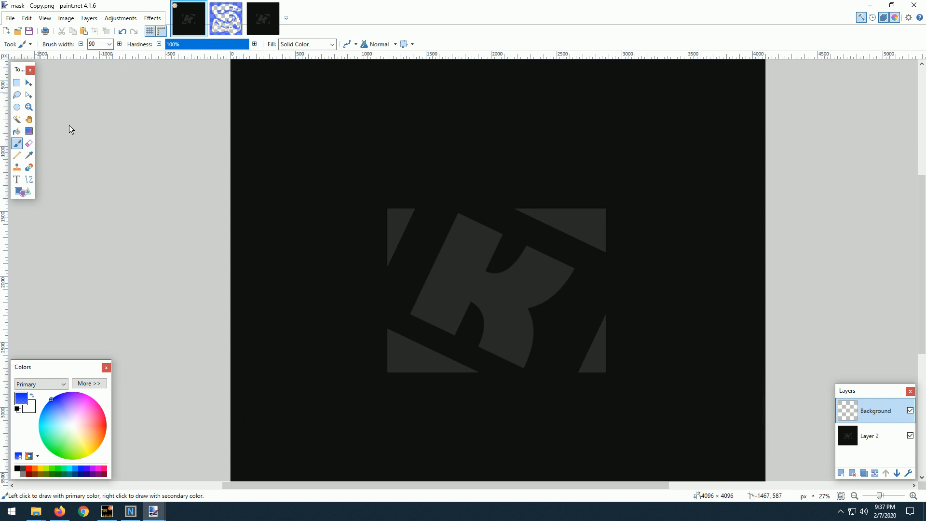
{"action": "left_click", "coordinate": [110, 44]}
{"action": "scroll", "coordinate": [103, 193], "scroll_direction": "down", "scroll_amount": 10}
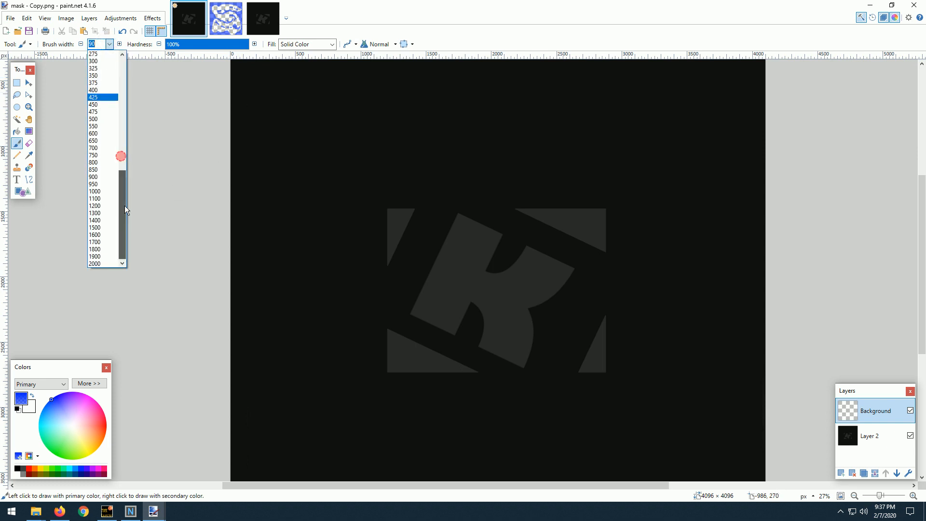
{"action": "left_click", "coordinate": [101, 206]}
{"action": "mouse_move", "coordinate": [271, 123]}
{"action": "left_mouse_down"}
{"action": "mouse_move", "coordinate": [505, 99]}
{"action": "mouse_move", "coordinate": [707, 122]}
{"action": "mouse_move", "coordinate": [721, 110]}
{"action": "mouse_move", "coordinate": [732, 224]}
{"action": "mouse_move", "coordinate": [710, 404]}
{"action": "mouse_move", "coordinate": [661, 463]}
{"action": "mouse_move", "coordinate": [614, 473]}
{"action": "mouse_move", "coordinate": [419, 475]}
{"action": "mouse_move", "coordinate": [293, 461]}
{"action": "mouse_move", "coordinate": [265, 244]}
{"action": "mouse_move", "coordinate": [315, 128]}
{"action": "left_mouse_up"}
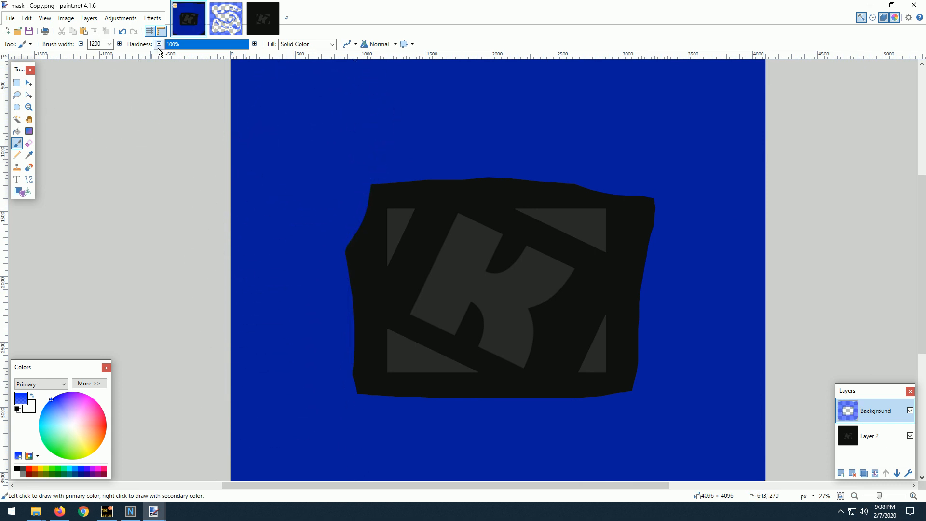
Set the brush width to 200 and paint blue around the upper-left triangle and along the logo's upper-right edge.
{"action": "left_click", "coordinate": [110, 45]}
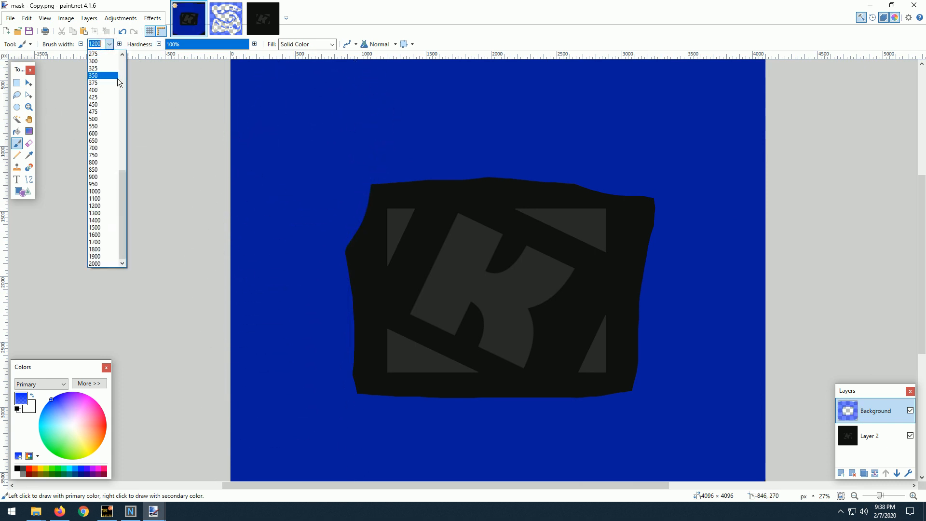
{"action": "scroll", "coordinate": [104, 83], "scroll_direction": "up", "scroll_amount": 1}
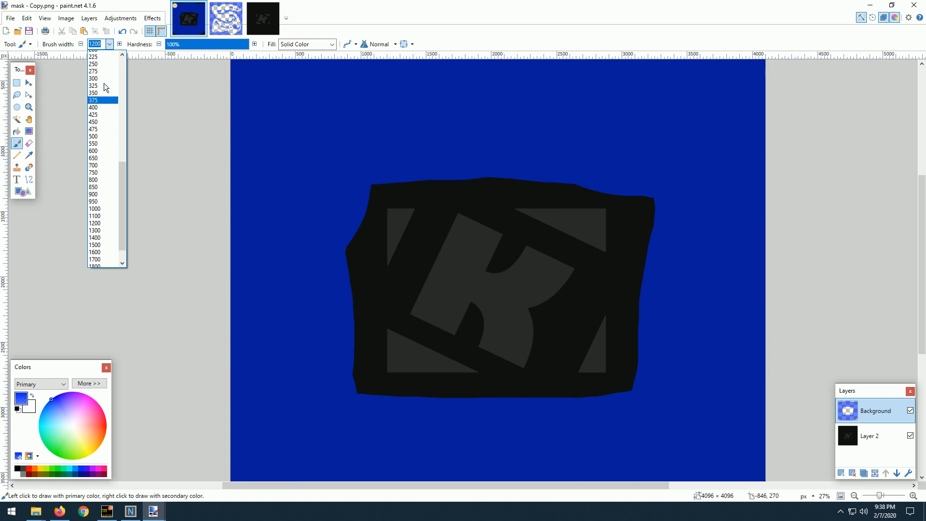
{"action": "left_click", "coordinate": [98, 54]}
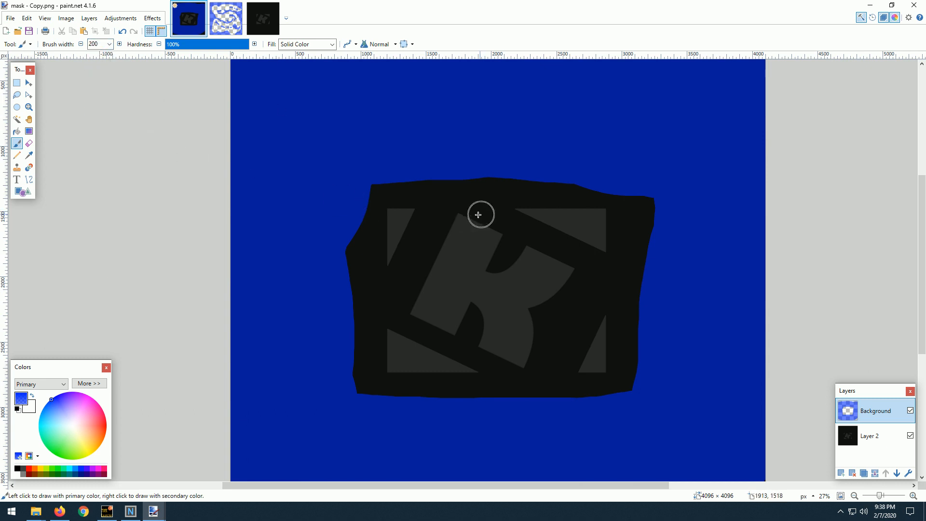
{"action": "scroll", "coordinate": [484, 213], "scroll_direction": "up", "scroll_amount": 1, "text": "ctrl"}
{"action": "mouse_move", "coordinate": [427, 174]}
{"action": "left_mouse_down"}
{"action": "mouse_move", "coordinate": [411, 236]}
{"action": "mouse_move", "coordinate": [371, 307]}
{"action": "mouse_move", "coordinate": [337, 321]}
{"action": "mouse_move", "coordinate": [306, 312]}
{"action": "mouse_move", "coordinate": [305, 275]}
{"action": "mouse_move", "coordinate": [327, 186]}
{"action": "mouse_move", "coordinate": [391, 173]}
{"action": "left_mouse_up"}
{"action": "mouse_move", "coordinate": [523, 170]}
{"action": "left_mouse_down"}
{"action": "mouse_move", "coordinate": [627, 168]}
{"action": "mouse_move", "coordinate": [733, 198]}
{"action": "mouse_move", "coordinate": [700, 274]}
{"action": "mouse_move", "coordinate": [664, 302]}
{"action": "left_mouse_up"}
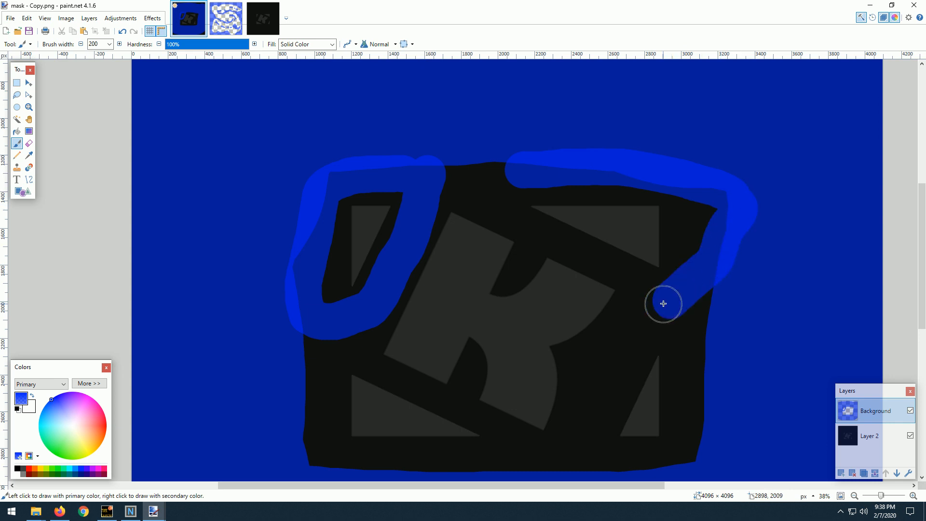
Paint blue around the lower-right triangle, along the logo's lower-left edges, and diagonally through the gap above the K.
{"action": "scroll", "coordinate": [659, 205], "scroll_direction": "down", "scroll_amount": 3}
{"action": "mouse_move", "coordinate": [651, 195]}
{"action": "left_mouse_down"}
{"action": "mouse_move", "coordinate": [615, 242]}
{"action": "mouse_move", "coordinate": [566, 356]}
{"action": "mouse_move", "coordinate": [648, 352]}
{"action": "mouse_move", "coordinate": [693, 338]}
{"action": "mouse_move", "coordinate": [710, 296]}
{"action": "mouse_move", "coordinate": [709, 209]}
{"action": "mouse_move", "coordinate": [700, 191]}
{"action": "left_mouse_up"}
{"action": "mouse_move", "coordinate": [449, 354]}
{"action": "left_mouse_down"}
{"action": "mouse_move", "coordinate": [331, 359]}
{"action": "mouse_move", "coordinate": [312, 338]}
{"action": "mouse_move", "coordinate": [314, 215]}
{"action": "left_mouse_up"}
{"action": "scroll", "coordinate": [381, 193], "scroll_direction": "down", "scroll_amount": 2}
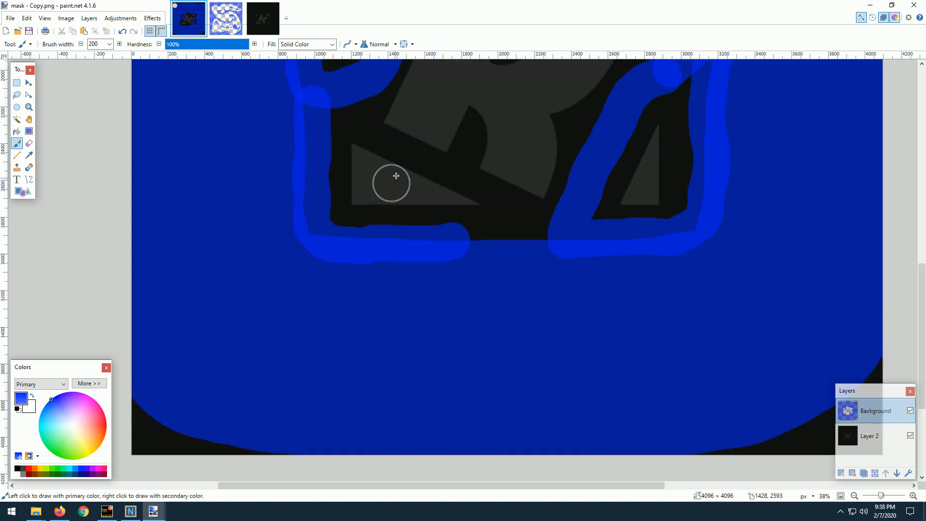
{"action": "scroll", "coordinate": [392, 198], "scroll_direction": "up", "scroll_amount": 3}
{"action": "left_click_drag", "start_coordinate": [448, 95], "coordinate": [499, 147]}
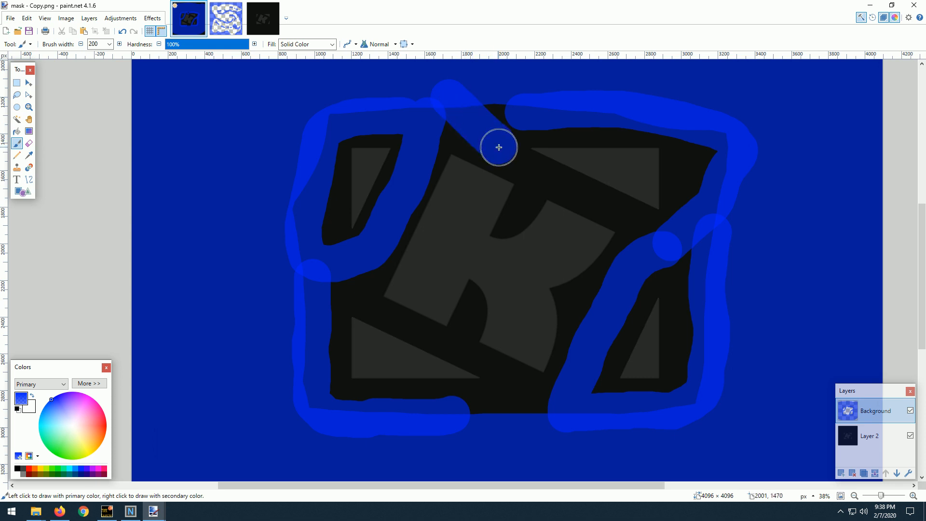
Set the brush width to 80 and paint blue between the K and the upper-right triangle and along that triangle's outer edges.
{"action": "left_click", "coordinate": [110, 44]}
{"action": "scroll", "coordinate": [94, 97], "scroll_direction": "up", "scroll_amount": 2}
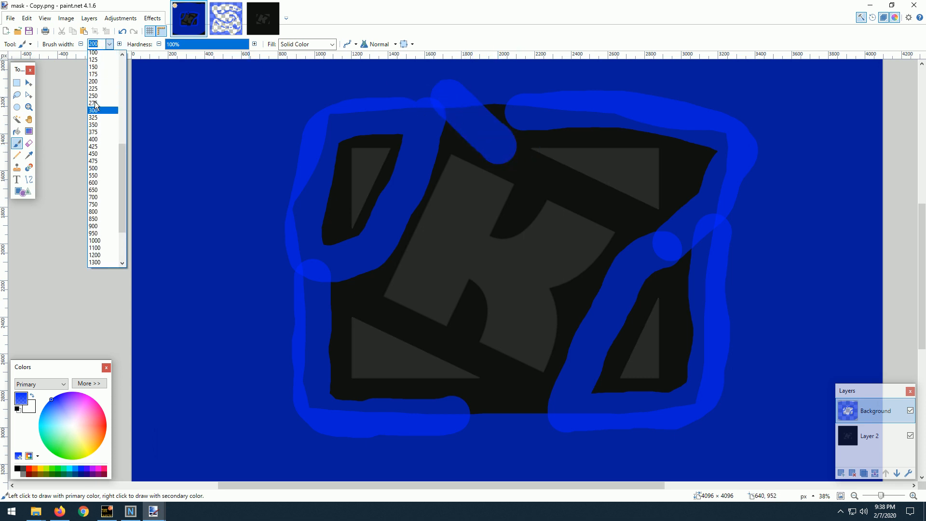
{"action": "scroll", "coordinate": [94, 97], "scroll_direction": "up", "scroll_amount": 5}
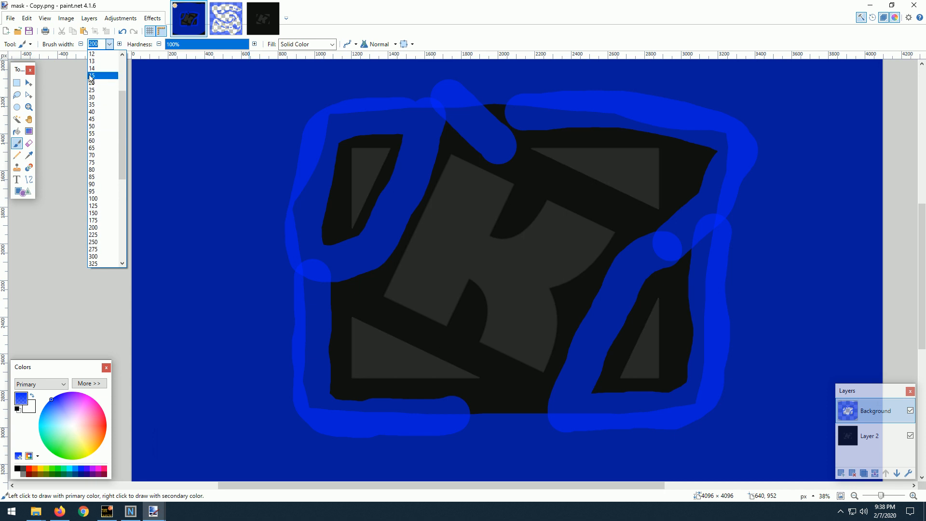
{"action": "left_click", "coordinate": [89, 75]}
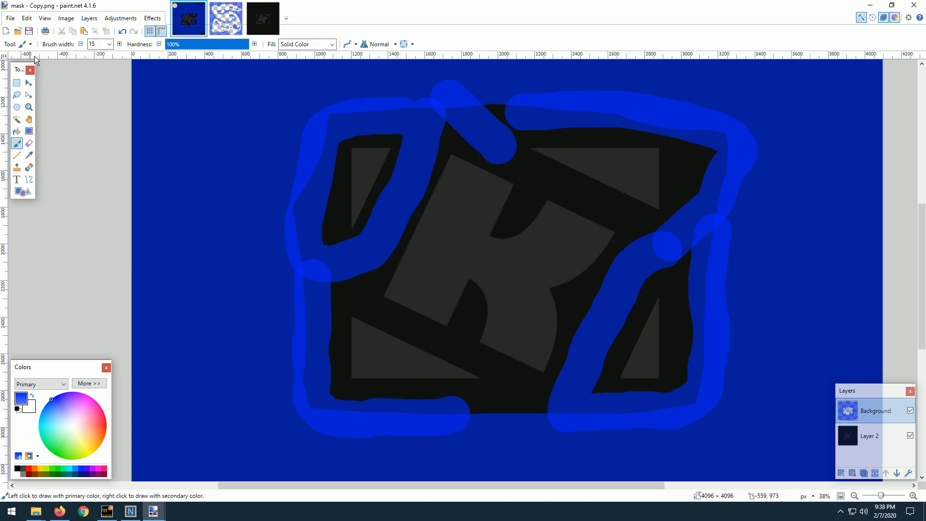
{"action": "left_click", "coordinate": [110, 45]}
{"action": "left_click", "coordinate": [98, 147]}
{"action": "mouse_move", "coordinate": [642, 135]}
{"action": "left_mouse_down"}
{"action": "mouse_move", "coordinate": [690, 153]}
{"action": "mouse_move", "coordinate": [681, 192]}
{"action": "left_mouse_up"}
{"action": "mouse_move", "coordinate": [511, 158]}
{"action": "left_mouse_down"}
{"action": "mouse_move", "coordinate": [673, 234]}
{"action": "mouse_move", "coordinate": [600, 209]}
{"action": "mouse_move", "coordinate": [521, 157]}
{"action": "mouse_move", "coordinate": [550, 183]}
{"action": "left_mouse_up"}
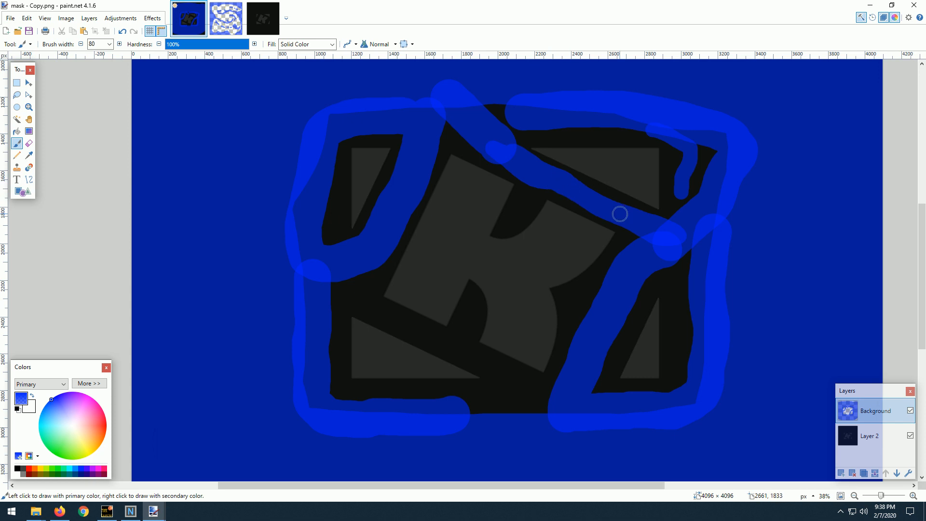
{"action": "mouse_move", "coordinate": [695, 209]}
{"action": "left_mouse_down"}
{"action": "mouse_move", "coordinate": [672, 141]}
{"action": "mouse_move", "coordinate": [548, 133]}
{"action": "mouse_move", "coordinate": [704, 135]}
{"action": "left_mouse_up"}
Paint a blue band between the K and the lower-left triangle and fill gaps along the logo's bottom, right and upper-left edges.
{"action": "scroll", "coordinate": [466, 289], "scroll_direction": "down", "scroll_amount": 2}
{"action": "mouse_move", "coordinate": [348, 214]}
{"action": "left_mouse_down"}
{"action": "mouse_move", "coordinate": [357, 239]}
{"action": "mouse_move", "coordinate": [492, 319]}
{"action": "mouse_move", "coordinate": [495, 339]}
{"action": "mouse_move", "coordinate": [462, 357]}
{"action": "mouse_move", "coordinate": [569, 359]}
{"action": "mouse_move", "coordinate": [444, 364]}
{"action": "mouse_move", "coordinate": [542, 346]}
{"action": "left_mouse_up"}
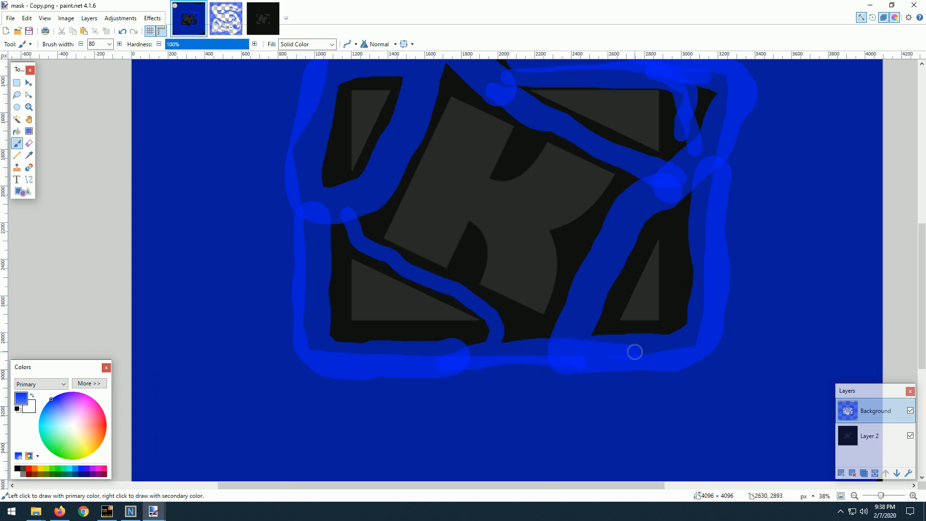
{"action": "mouse_move", "coordinate": [693, 292]}
{"action": "left_mouse_down"}
{"action": "mouse_move", "coordinate": [671, 213]}
{"action": "mouse_move", "coordinate": [673, 228]}
{"action": "left_mouse_up"}
{"action": "left_click_drag", "start_coordinate": [691, 302], "coordinate": [683, 204]}
{"action": "left_click_drag", "start_coordinate": [701, 156], "coordinate": [707, 91]}
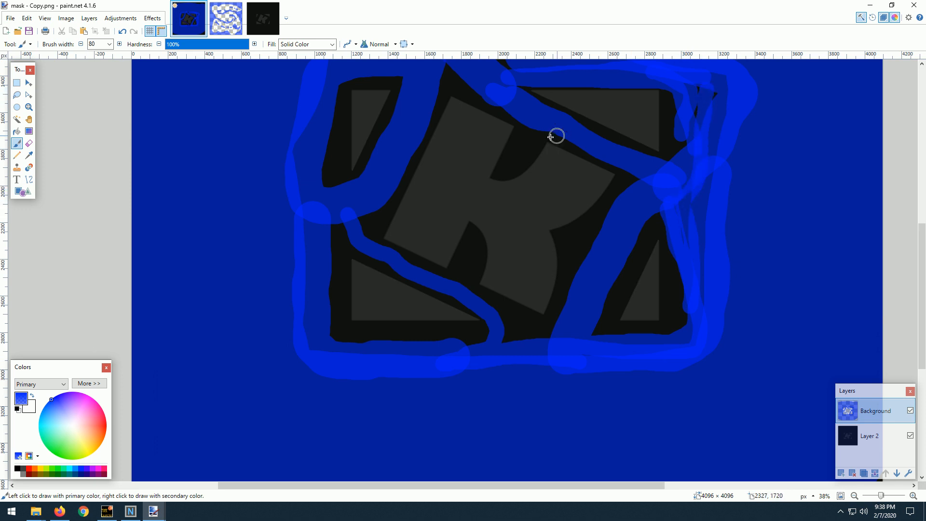
{"action": "scroll", "coordinate": [389, 171], "scroll_direction": "up", "scroll_amount": 3}
{"action": "left_click_drag", "start_coordinate": [336, 142], "coordinate": [318, 247]}
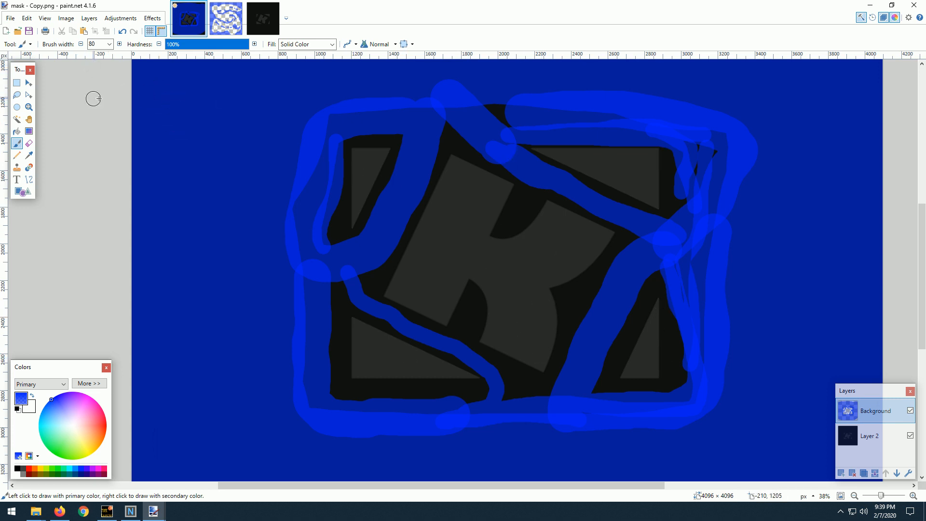
Copy the 5 × 5 pixel yellow marker with the red center from mask.png and return to mask - Copy.png.
{"action": "left_click", "coordinate": [212, 26]}
{"action": "scroll", "coordinate": [400, 169], "scroll_direction": "up", "scroll_amount": 5}
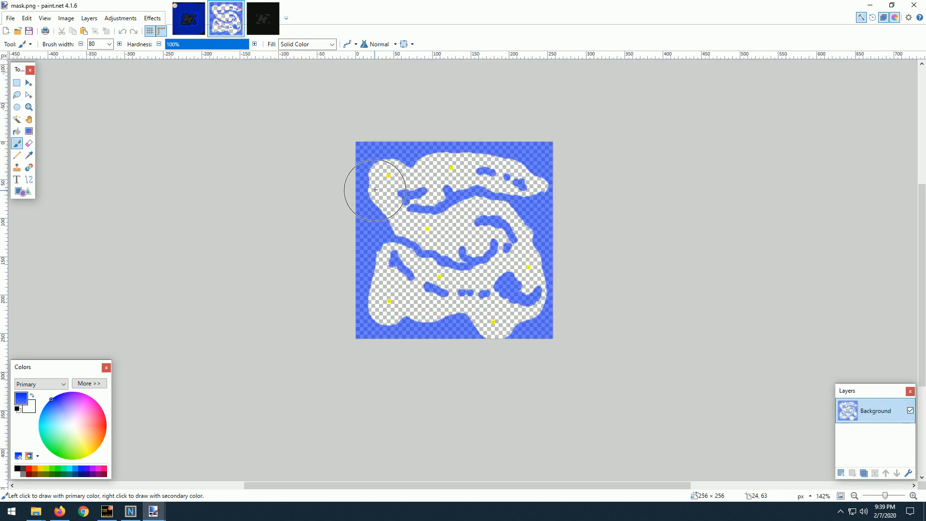
{"action": "scroll", "coordinate": [400, 169], "scroll_direction": "up", "scroll_amount": 1}
{"action": "left_click", "coordinate": [17, 82]}
{"action": "scroll", "coordinate": [401, 116], "scroll_direction": "up", "scroll_amount": 4}
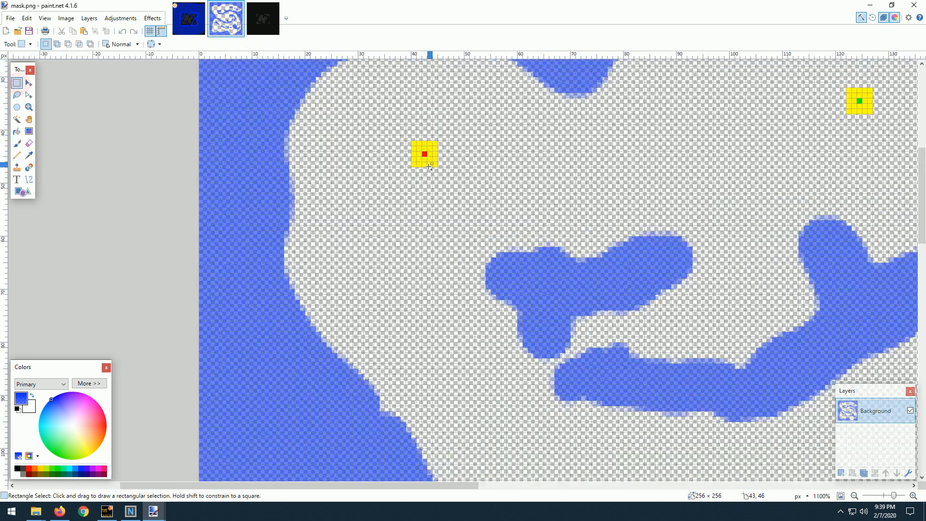
{"action": "left_click_drag", "start_coordinate": [401, 115], "coordinate": [445, 160]}
{"action": "left_click", "coordinate": [189, 18]}
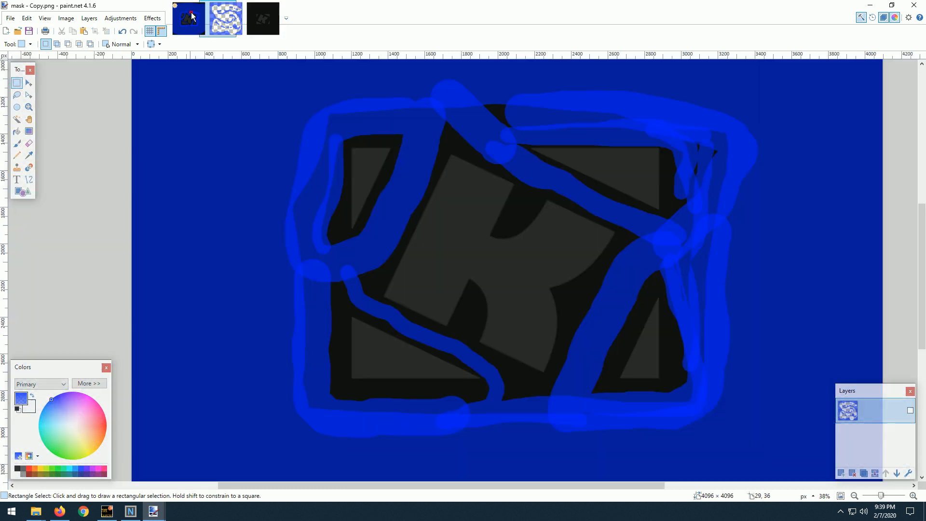
{"action": "scroll", "coordinate": [463, 208], "scroll_direction": "up", "scroll_amount": 2}
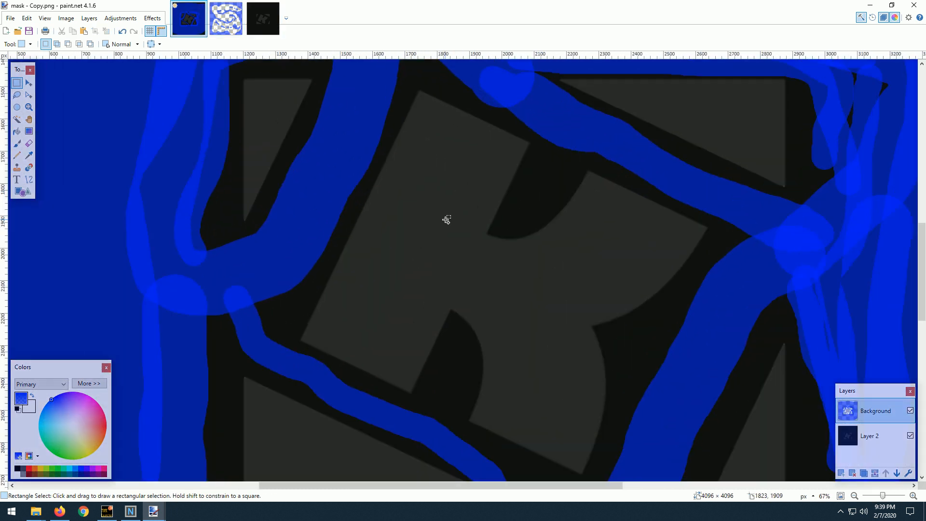
{"action": "key", "text": "ctrl+shift+v"}
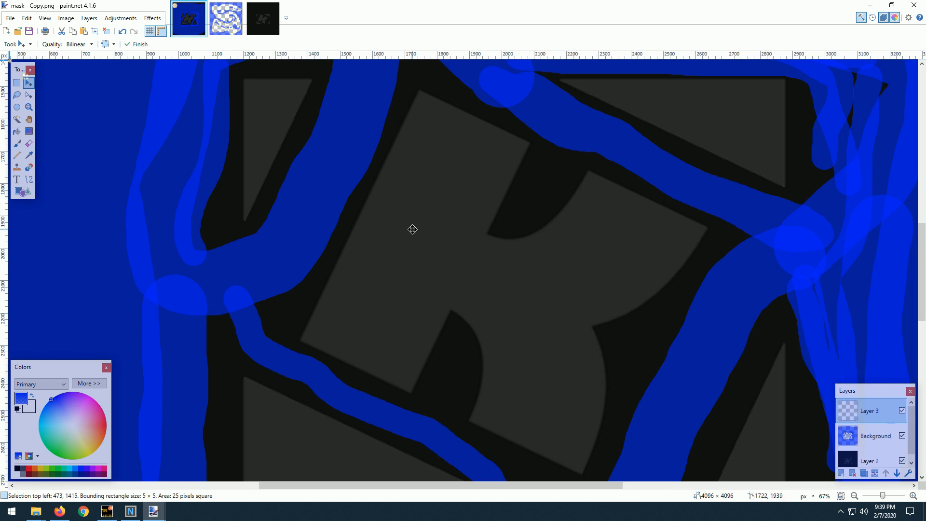
{"action": "key", "text": "ctrl+z"}
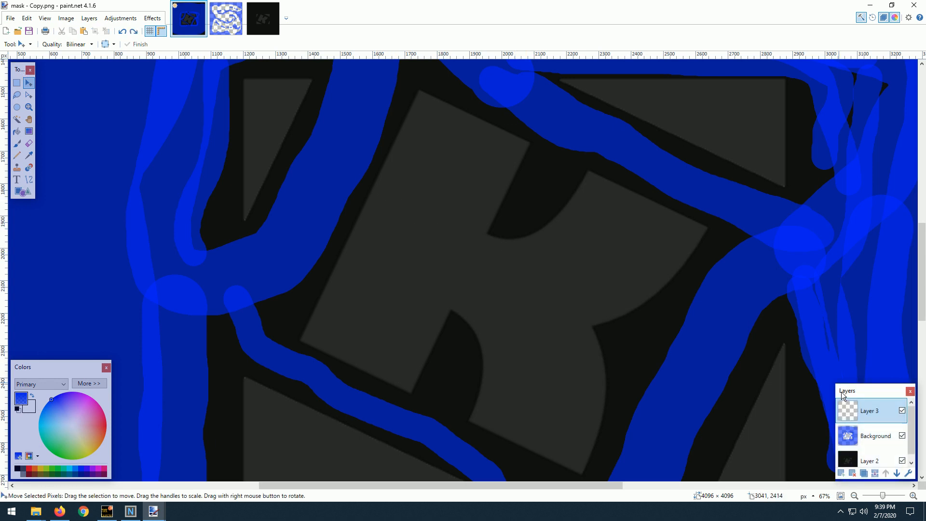
{"action": "left_click", "coordinate": [852, 473]}
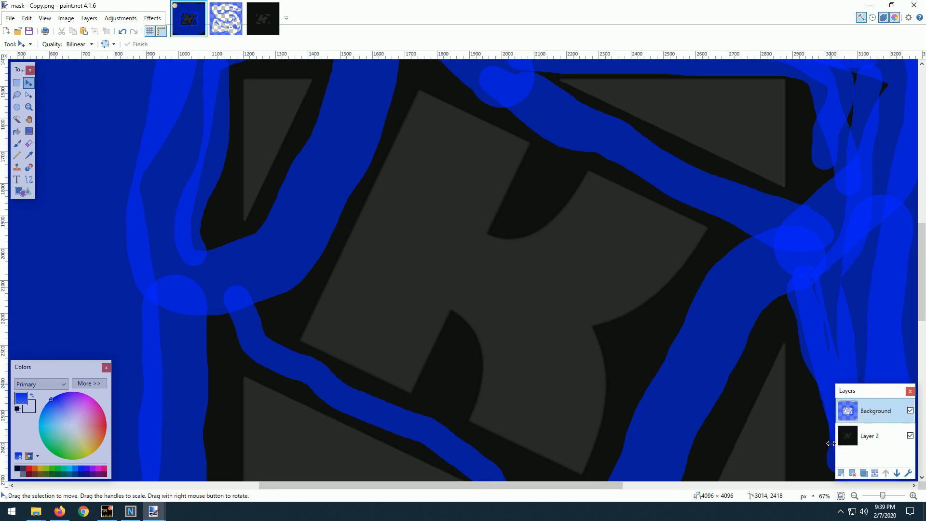
{"action": "key", "text": "ctrl+a"}
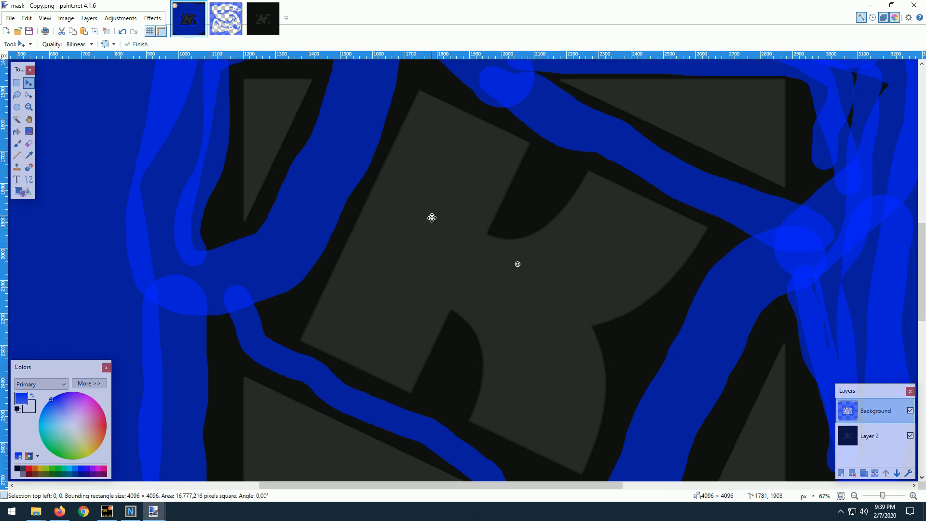
{"action": "key", "text": "ctrl+z"}
Paste the copied yellow marker onto the Background layer, move it near the middle of the K and clear the selection.
{"action": "scroll", "coordinate": [242, 182], "scroll_direction": "down", "scroll_amount": 4}
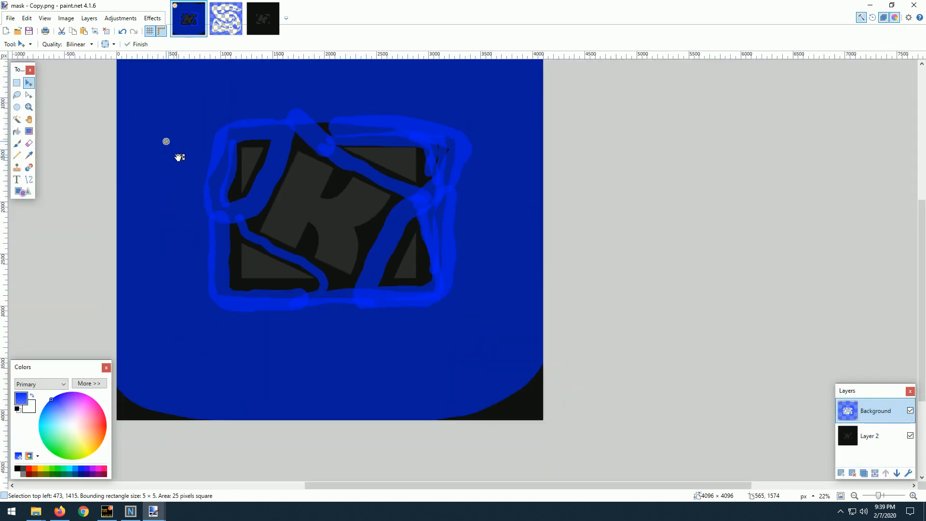
{"action": "left_click_drag", "start_coordinate": [184, 158], "coordinate": [308, 213]}
{"action": "scroll", "coordinate": [316, 205], "scroll_direction": "up", "scroll_amount": 5}
{"action": "scroll", "coordinate": [318, 209], "scroll_direction": "down", "scroll_amount": 4}
{"action": "scroll", "coordinate": [318, 222], "scroll_direction": "up", "scroll_amount": 5}
{"action": "scroll", "coordinate": [310, 295], "scroll_direction": "up", "scroll_amount": 4}
{"action": "scroll", "coordinate": [255, 197], "scroll_direction": "up", "scroll_amount": 4}
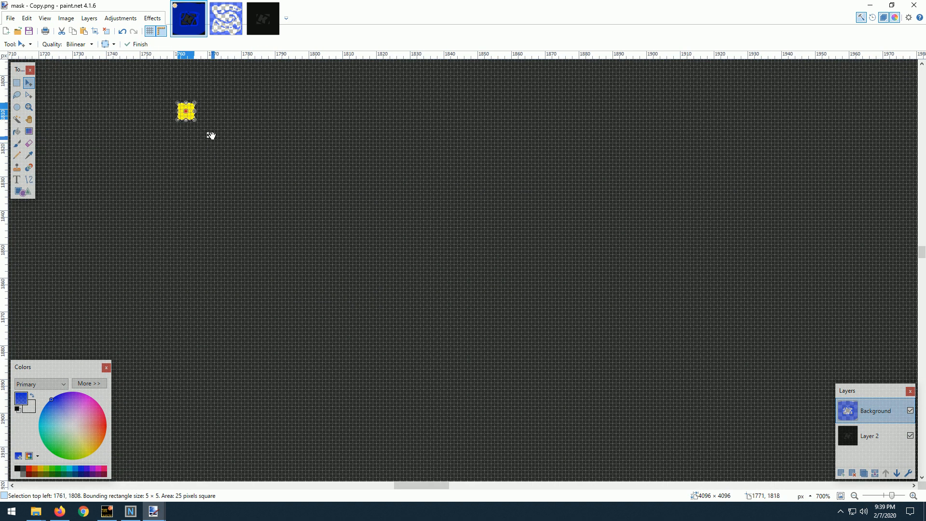
{"action": "left_click_drag", "start_coordinate": [211, 136], "coordinate": [348, 311]}
{"action": "scroll", "coordinate": [299, 212], "scroll_direction": "down", "scroll_amount": 5}
{"action": "scroll", "coordinate": [300, 224], "scroll_direction": "down", "scroll_amount": 4}
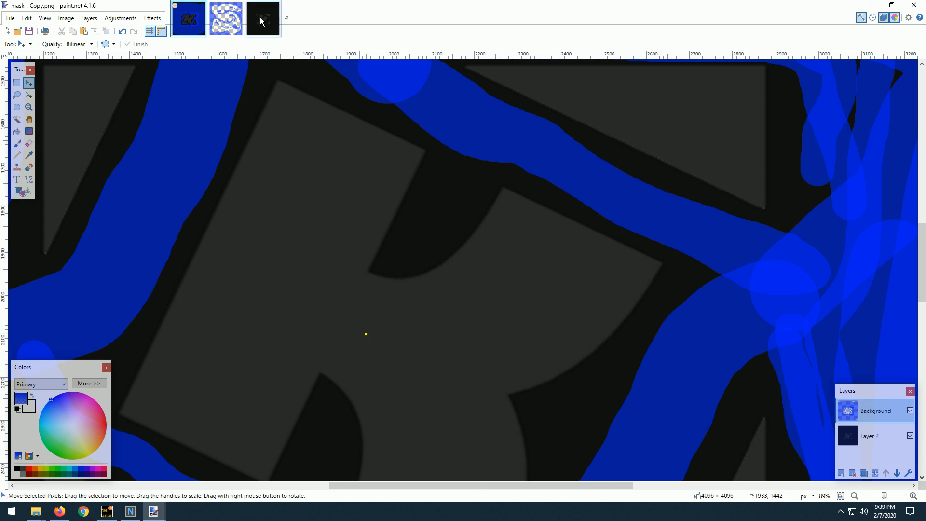
Copy the 5 × 5 pixel yellow marker with the green center from mask.png and return to mask - Copy.png.
{"action": "left_click", "coordinate": [227, 19]}
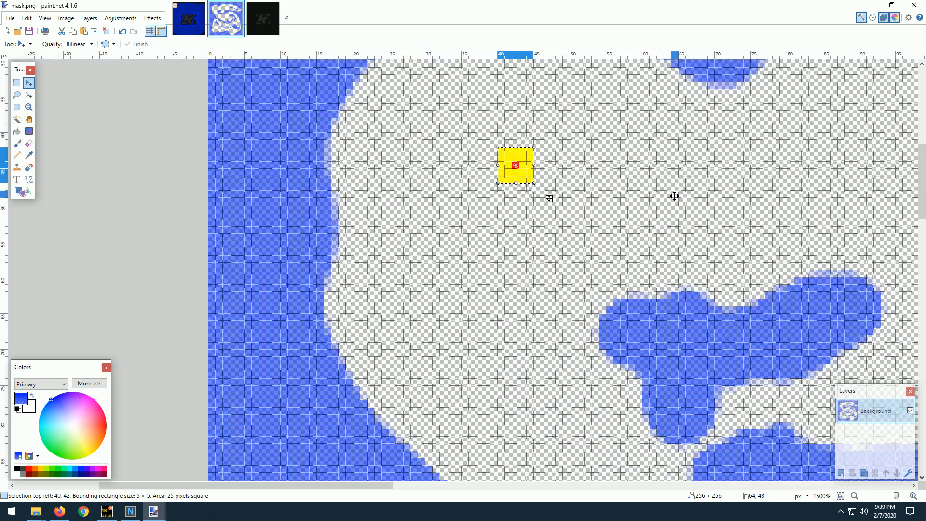
{"action": "scroll", "coordinate": [674, 196], "scroll_direction": "down", "scroll_amount": 2}
{"action": "left_click_drag", "start_coordinate": [869, 159], "coordinate": [586, 231]}
{"action": "scroll", "coordinate": [719, 205], "scroll_direction": "up", "scroll_amount": 2}
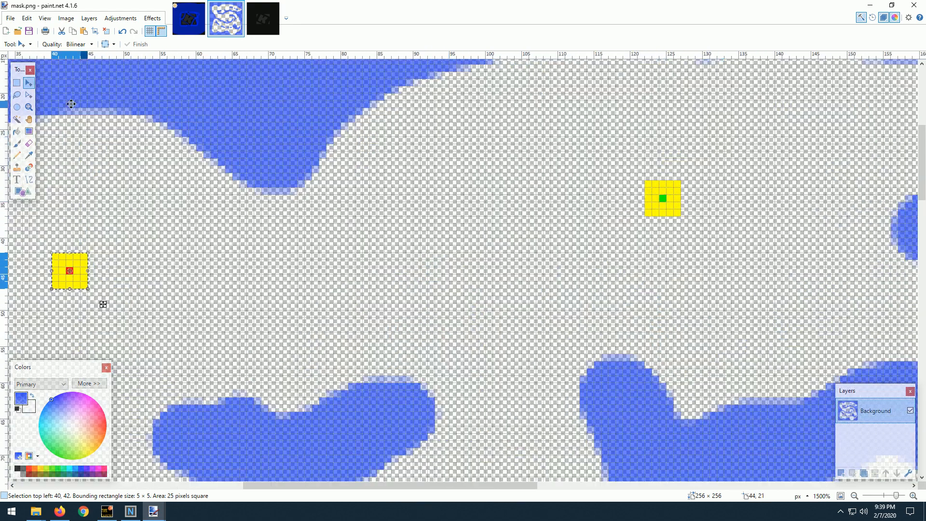
{"action": "left_click", "coordinate": [17, 83]}
{"action": "left_click_drag", "start_coordinate": [649, 185], "coordinate": [681, 215]}
{"action": "key", "text": "ctrl+c"}
{"action": "left_click", "coordinate": [197, 33]}
Paste the green-centered yellow marker onto the Background layer in the K's upper-right arm and another in its lower leg.
{"action": "key", "text": "ctrl+shift+v"}
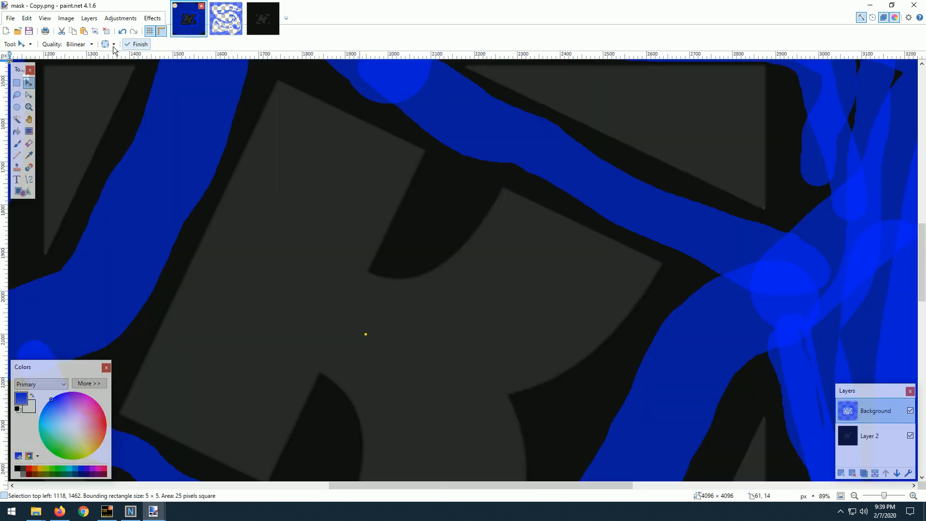
{"action": "scroll", "coordinate": [128, 134], "scroll_direction": "down", "scroll_amount": 5}
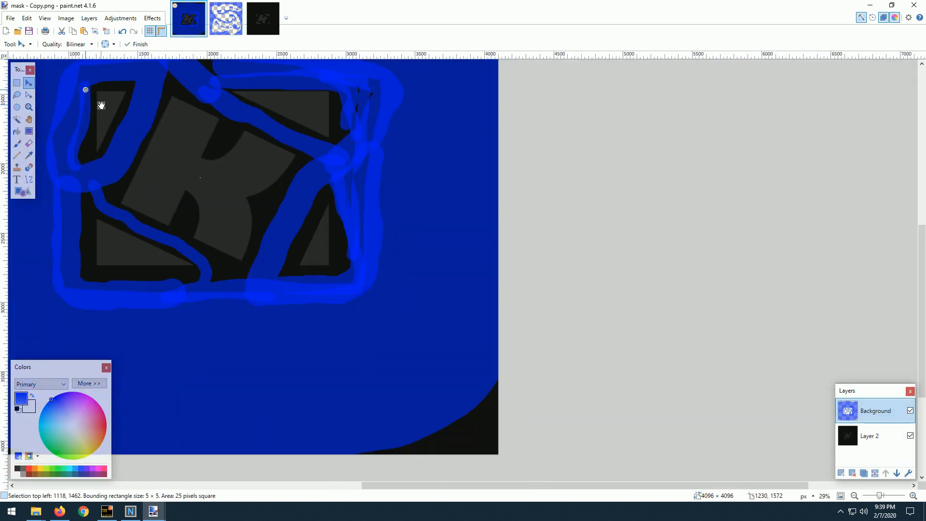
{"action": "scroll", "coordinate": [245, 177], "scroll_direction": "up", "scroll_amount": 6}
{"action": "left_click_drag", "start_coordinate": [248, 159], "coordinate": [357, 144]}
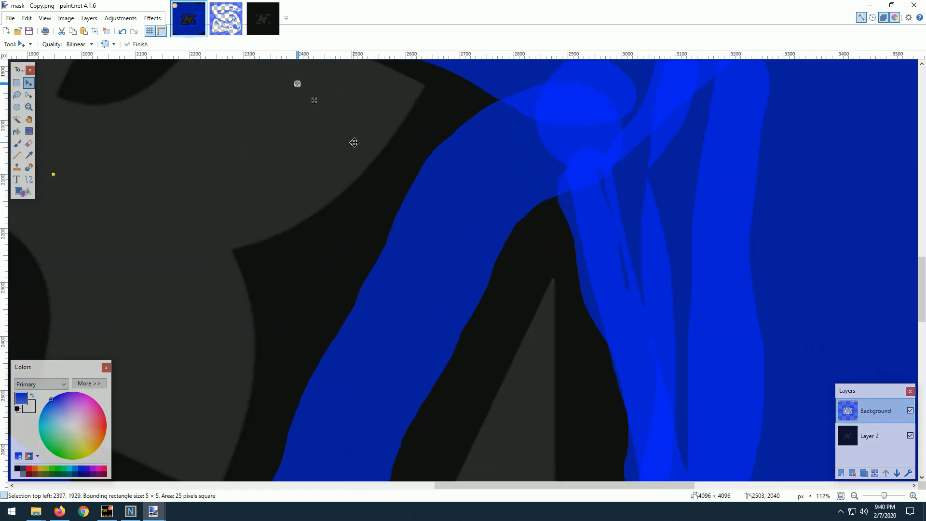
{"action": "scroll", "coordinate": [182, 145], "scroll_direction": "down", "scroll_amount": 4}
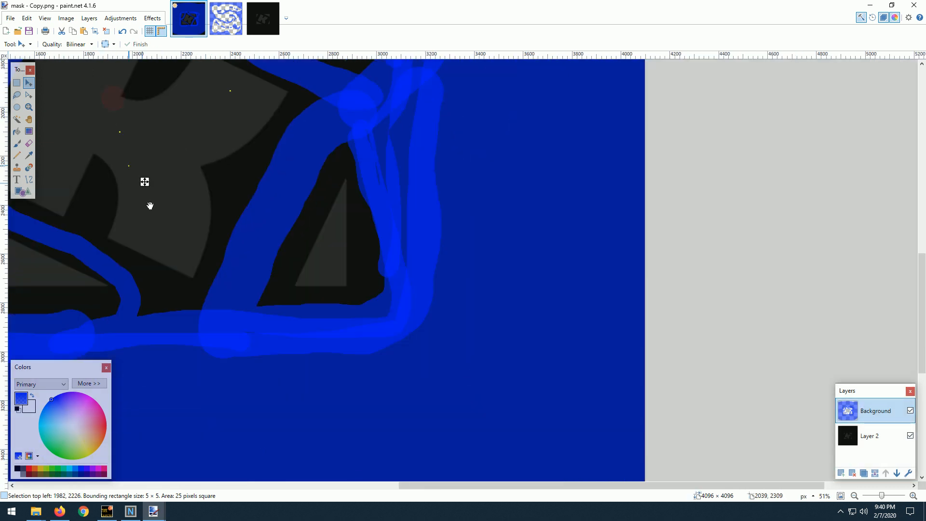
{"action": "left_click_drag", "start_coordinate": [150, 206], "coordinate": [170, 240]}
Paste another copy of the marker and move it into the lower-right triangle.
{"action": "key", "text": "ctrl+v"}
{"action": "left_click_drag", "start_coordinate": [143, 137], "coordinate": [243, 206]}
{"action": "left_click_drag", "start_coordinate": [125, 146], "coordinate": [420, 331]}
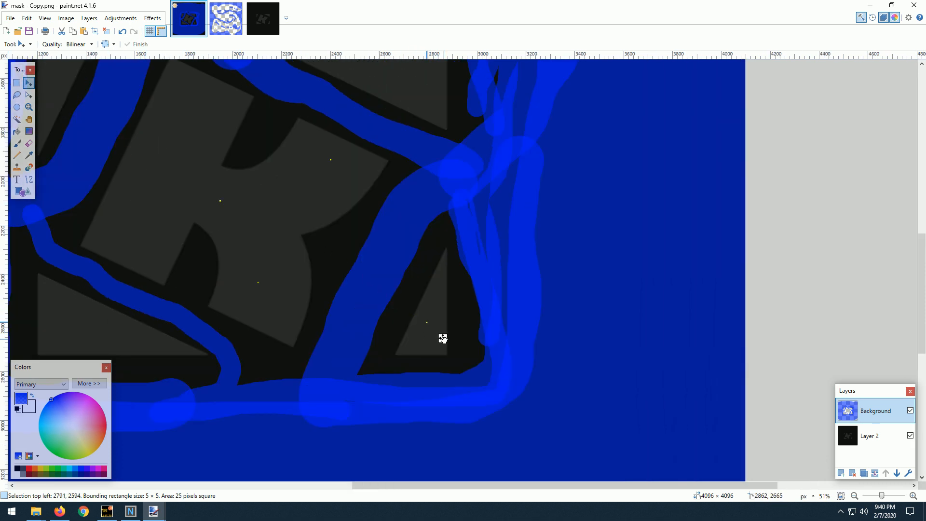
{"action": "left_click_drag", "start_coordinate": [85, 162], "coordinate": [242, 209]}
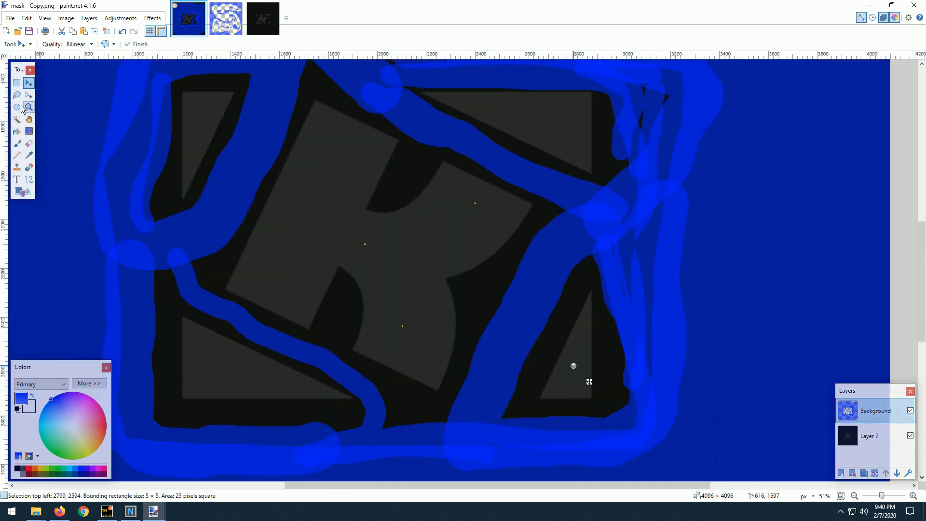
Paste a further copy of the marker and move it into the middle of the upper-right triangle.
{"action": "key", "text": "ctrl+v"}
{"action": "scroll", "coordinate": [209, 172], "scroll_direction": "down", "scroll_amount": 1}
{"action": "left_click_drag", "start_coordinate": [81, 108], "coordinate": [458, 159]}
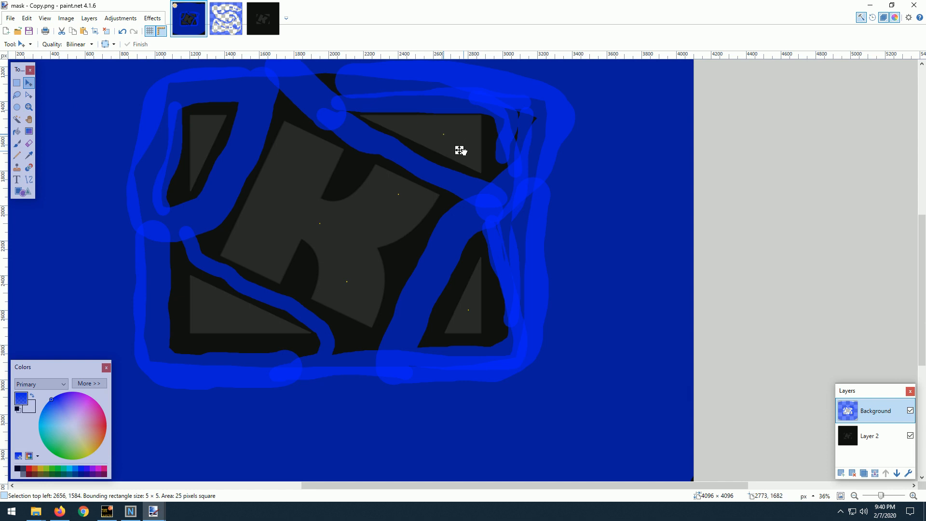
{"action": "scroll", "coordinate": [411, 155], "scroll_direction": "up", "scroll_amount": 2}
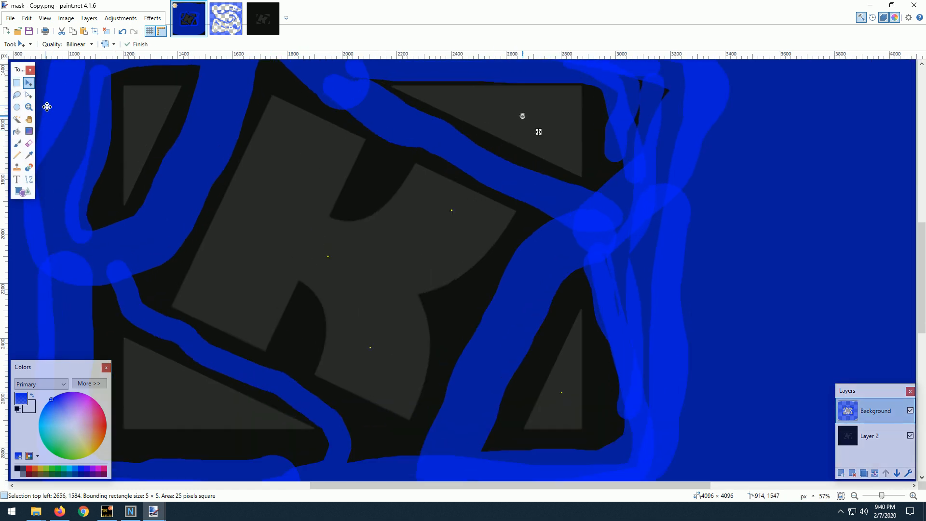
Paste one more copy of the marker and move it into the upper-left triangle.
{"action": "key", "text": "ctrl+v"}
{"action": "left_click_drag", "start_coordinate": [55, 102], "coordinate": [98, 141]}
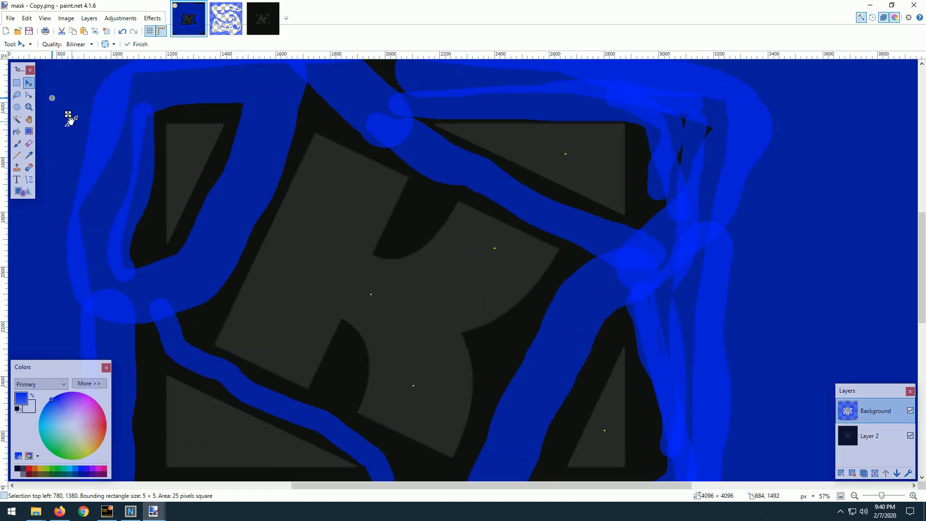
{"action": "left_click_drag", "start_coordinate": [68, 115], "coordinate": [192, 165]}
{"action": "scroll", "coordinate": [306, 216], "scroll_direction": "down", "scroll_amount": 3}
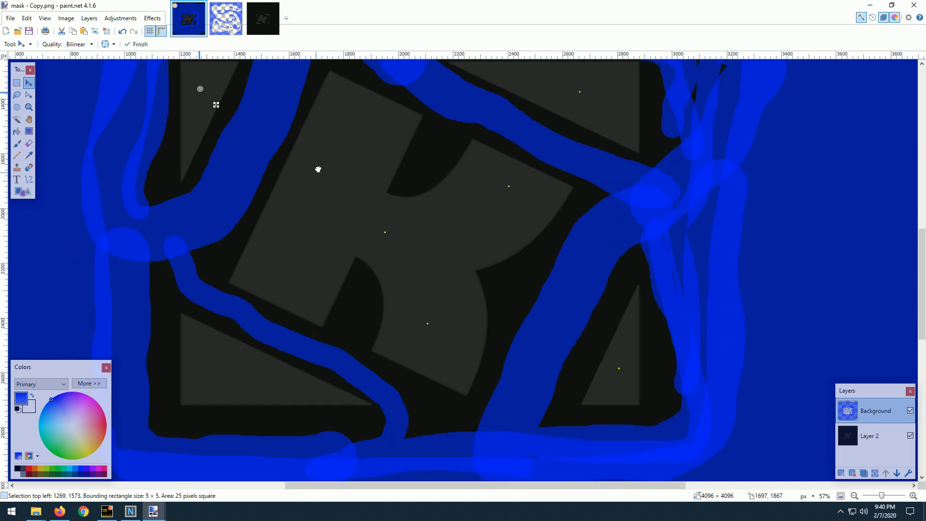
{"action": "scroll", "coordinate": [267, 263], "scroll_direction": "down", "scroll_amount": 2}
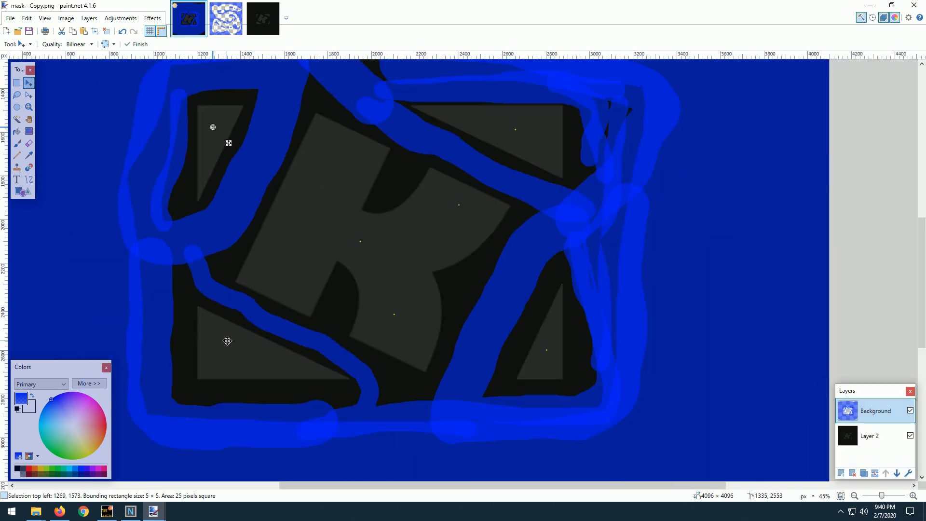
{"action": "scroll", "coordinate": [227, 341], "scroll_direction": "down", "scroll_amount": 2}
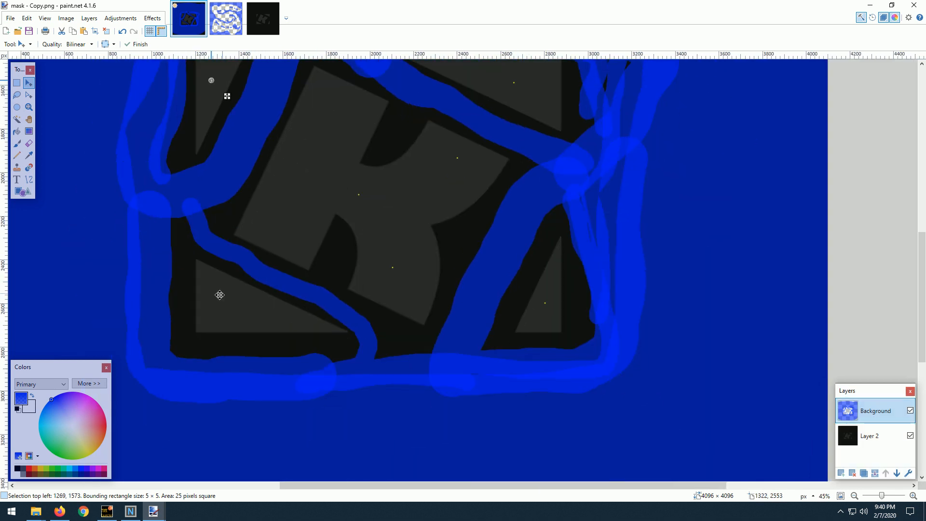
{"action": "left_click", "coordinate": [17, 144]}
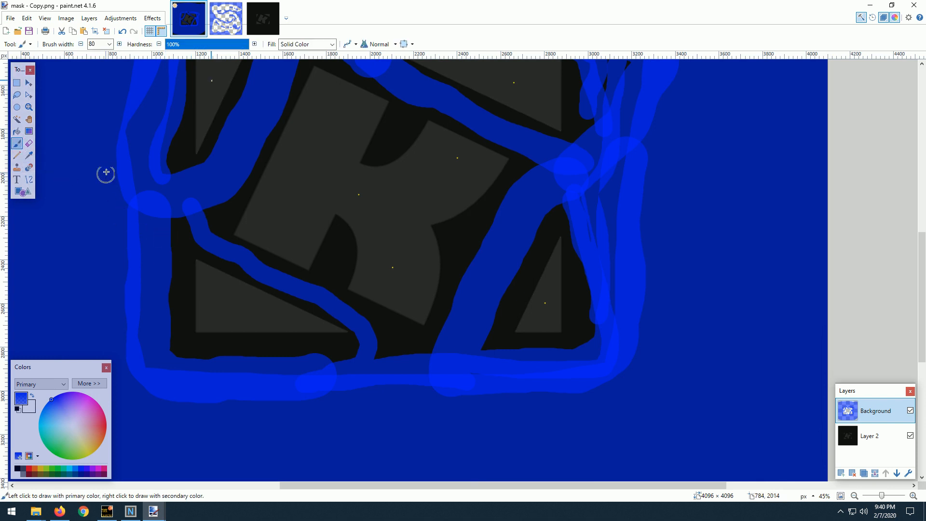
{"action": "key", "text": "m"}
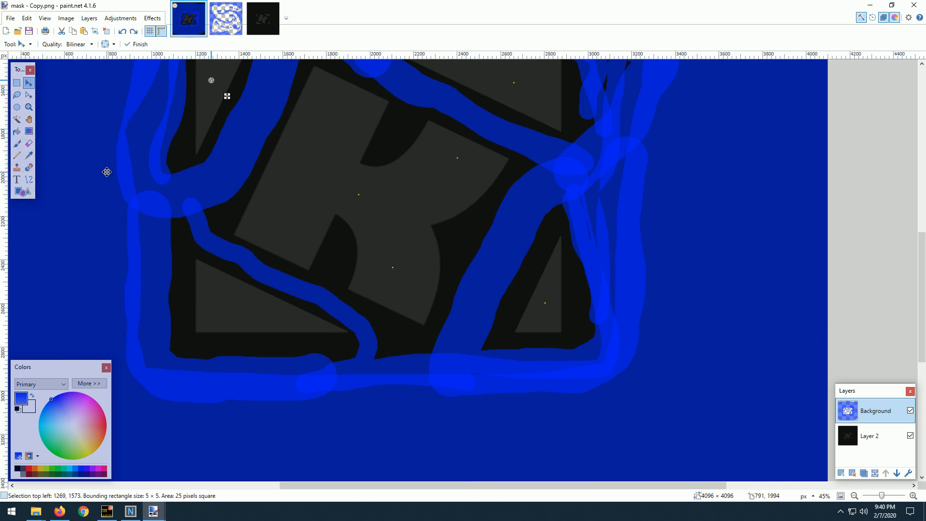
{"action": "left_click", "coordinate": [28, 155]}
{"action": "left_click", "coordinate": [226, 18]}
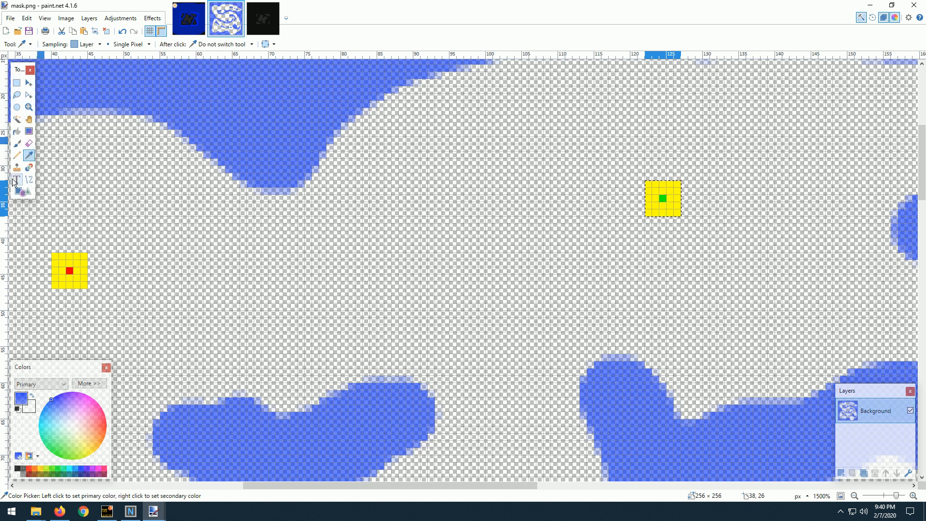
{"action": "left_click", "coordinate": [188, 18]}
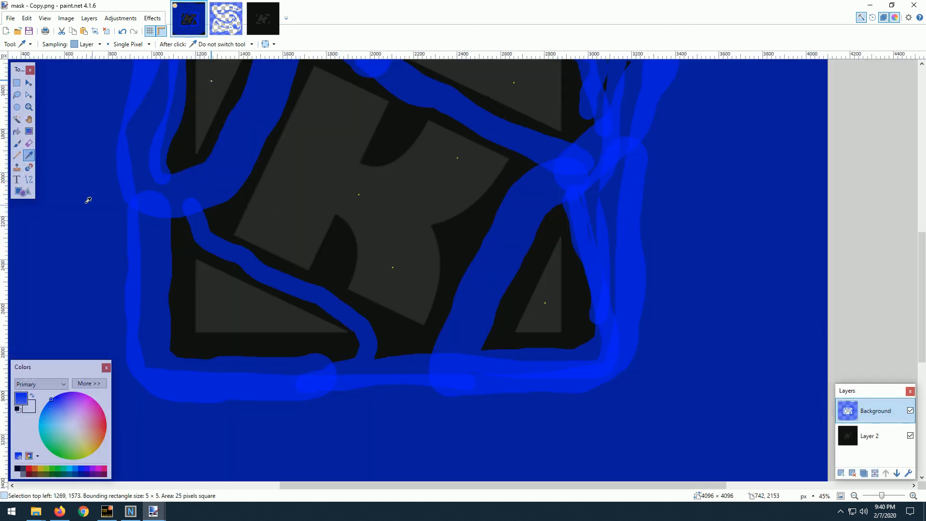
{"action": "left_click", "coordinate": [17, 144]}
{"action": "scroll", "coordinate": [169, 244], "scroll_direction": "up", "scroll_amount": 2}
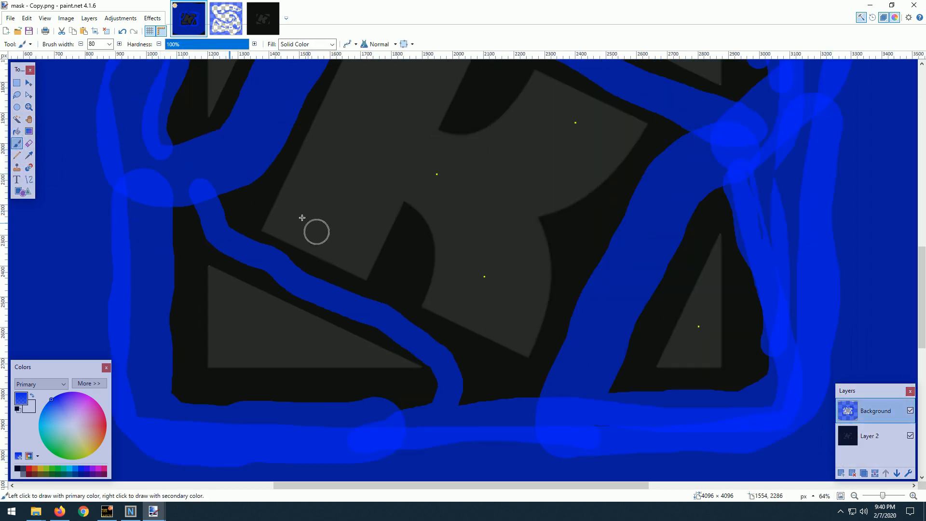
{"action": "scroll", "coordinate": [288, 207], "scroll_direction": "down", "scroll_amount": 2}
Shift the marker in the upper-left triangle slightly toward the triangle's left edge and clear the selection.
{"action": "key", "text": "m"}
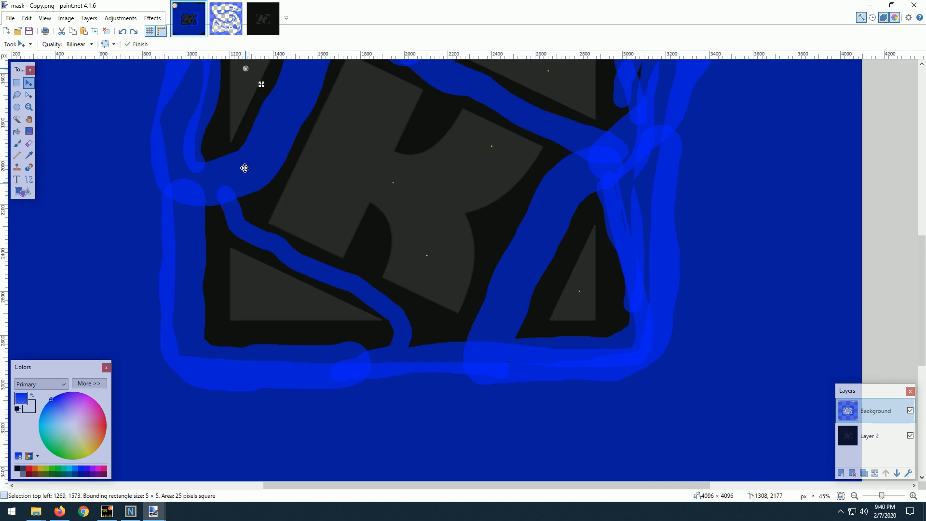
{"action": "left_click_drag", "start_coordinate": [260, 93], "coordinate": [315, 263]}
{"action": "scroll", "coordinate": [294, 212], "scroll_direction": "up", "scroll_amount": 3}
{"action": "scroll", "coordinate": [293, 212], "scroll_direction": "left", "scroll_amount": 1}
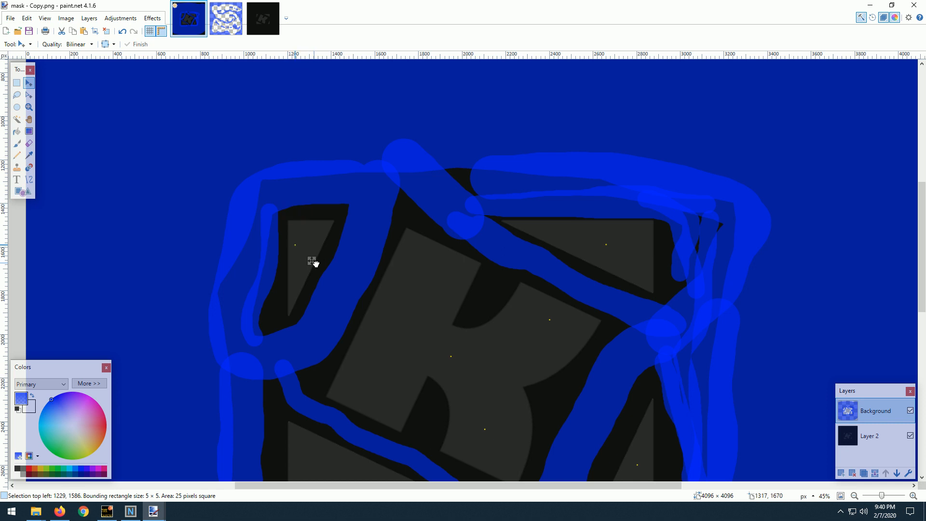
{"action": "scroll", "coordinate": [330, 266], "scroll_direction": "down", "scroll_amount": 3}
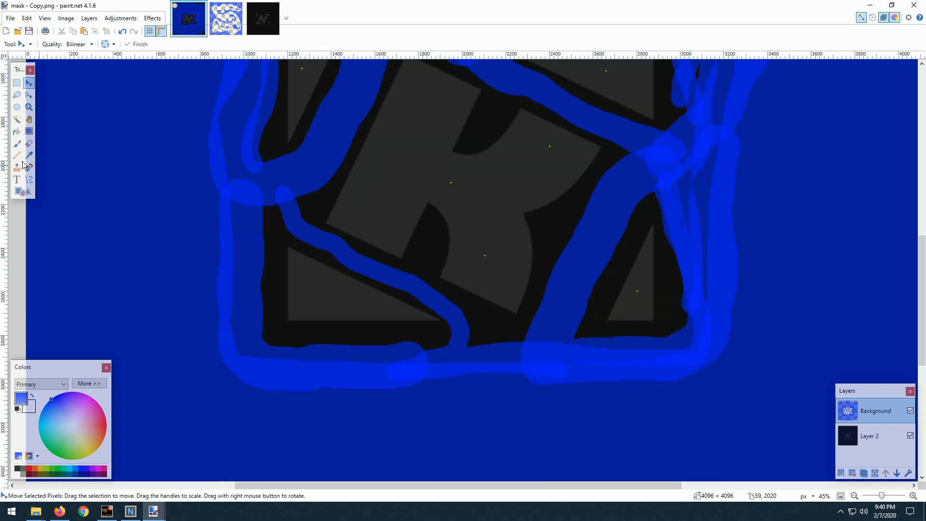
Paint the lower-left triangle and the gaps around its edges blue with the 80-wide Paintbrush.
{"action": "left_click", "coordinate": [16, 144]}
{"action": "scroll", "coordinate": [290, 260], "scroll_direction": "up", "scroll_amount": 2}
{"action": "mouse_move", "coordinate": [284, 221]}
{"action": "left_mouse_down"}
{"action": "mouse_move", "coordinate": [315, 262]}
{"action": "mouse_move", "coordinate": [503, 351]}
{"action": "mouse_move", "coordinate": [449, 338]}
{"action": "mouse_move", "coordinate": [284, 332]}
{"action": "mouse_move", "coordinate": [281, 234]}
{"action": "left_mouse_up"}
{"action": "mouse_move", "coordinate": [301, 292]}
{"action": "left_mouse_down"}
{"action": "mouse_move", "coordinate": [289, 313]}
{"action": "mouse_move", "coordinate": [231, 178]}
{"action": "mouse_move", "coordinate": [353, 269]}
{"action": "mouse_move", "coordinate": [306, 239]}
{"action": "left_mouse_up"}
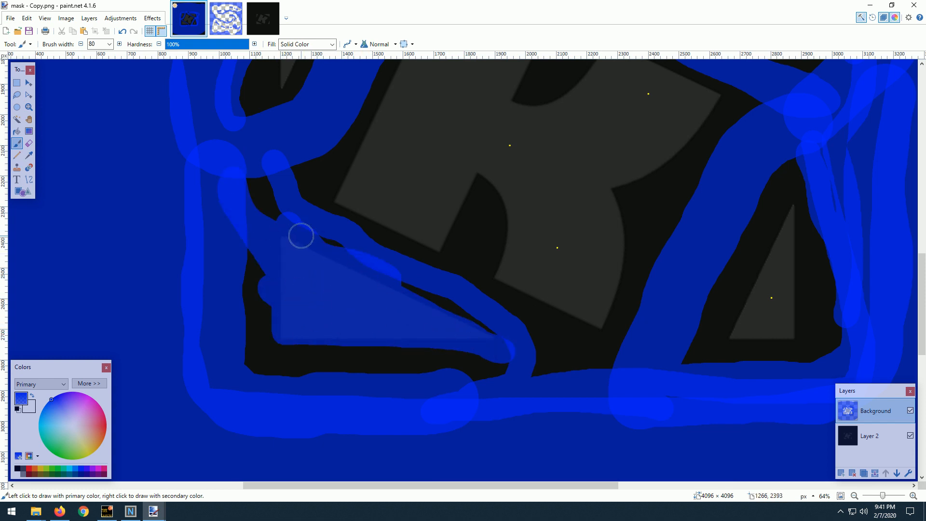
{"action": "mouse_move", "coordinate": [414, 285]}
{"action": "left_mouse_down"}
{"action": "mouse_move", "coordinate": [493, 340]}
{"action": "mouse_move", "coordinate": [492, 370]}
{"action": "mouse_move", "coordinate": [286, 357]}
{"action": "mouse_move", "coordinate": [236, 253]}
{"action": "left_mouse_up"}
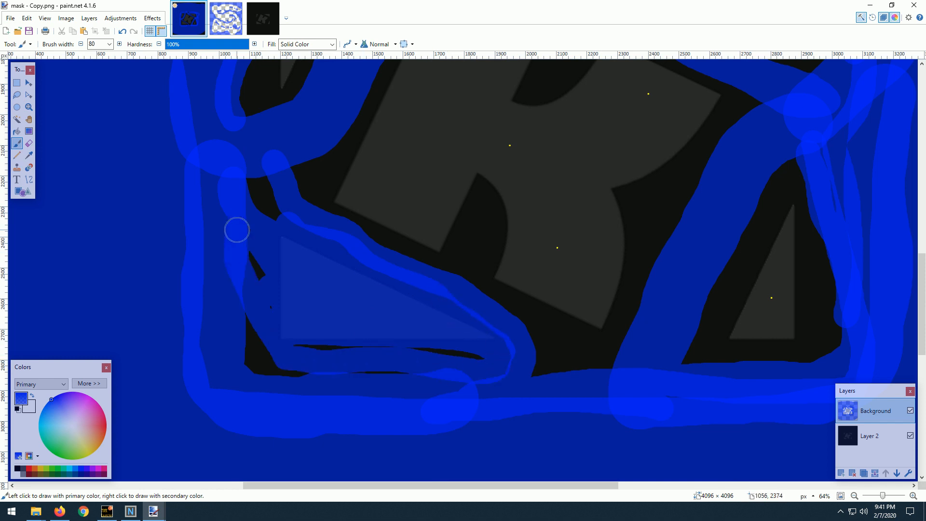
Fill the remaining gaps left of and below the lower-left triangle and thicken the upper-left triangle's left border with blue.
{"action": "scroll", "coordinate": [250, 236], "scroll_direction": "up", "scroll_amount": 5}
{"action": "left_click_drag", "start_coordinate": [234, 193], "coordinate": [239, 252]}
{"action": "scroll", "coordinate": [230, 232], "scroll_direction": "down", "scroll_amount": 5}
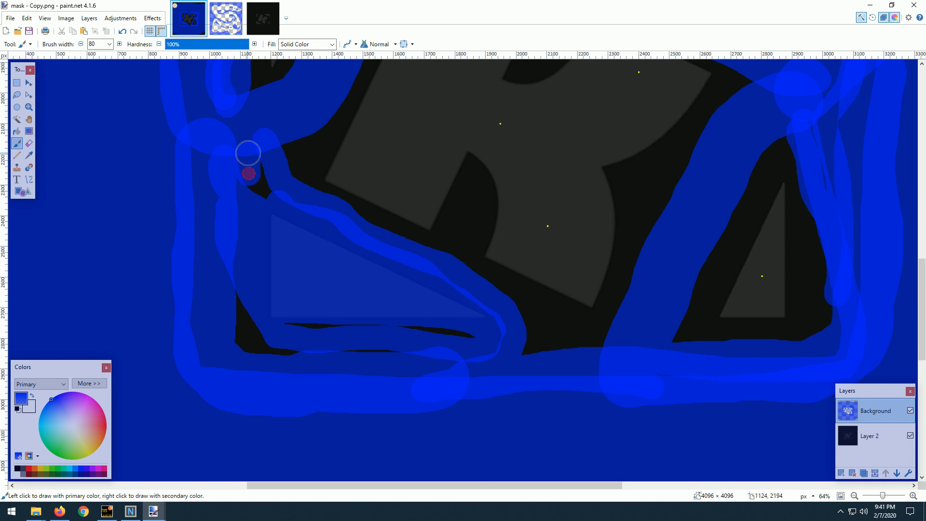
{"action": "mouse_move", "coordinate": [351, 349]}
{"action": "left_mouse_down"}
{"action": "mouse_move", "coordinate": [422, 335]}
{"action": "mouse_move", "coordinate": [360, 345]}
{"action": "mouse_move", "coordinate": [232, 324]}
{"action": "left_mouse_up"}
{"action": "scroll", "coordinate": [359, 304], "scroll_direction": "down", "scroll_amount": 3}
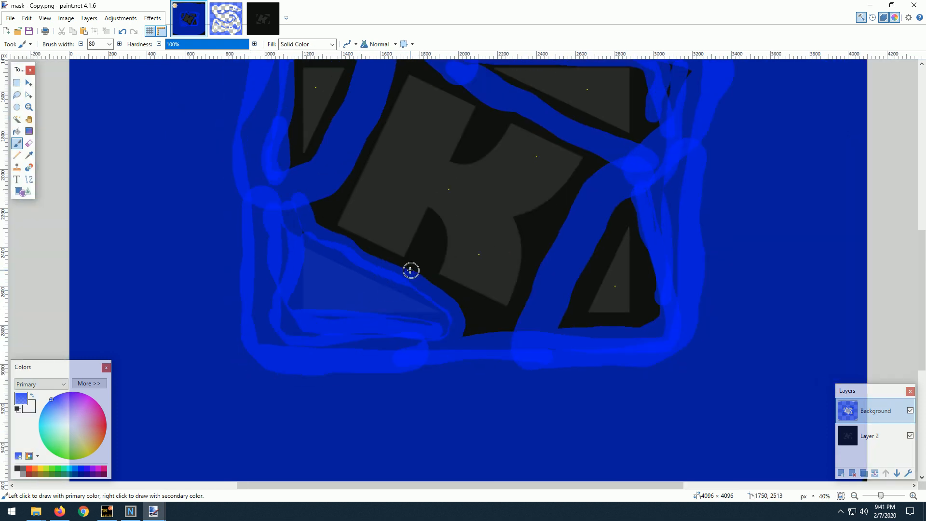
Delete Layer 2 and save mask - Copy.png, accepting the save settings.
{"action": "scroll", "coordinate": [386, 260], "scroll_direction": "down", "scroll_amount": 2}
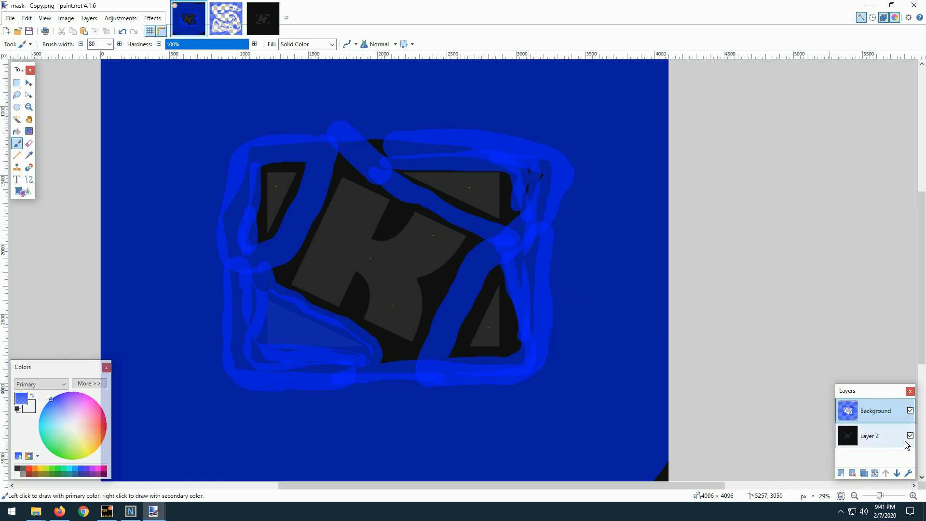
{"action": "left_click", "coordinate": [882, 443]}
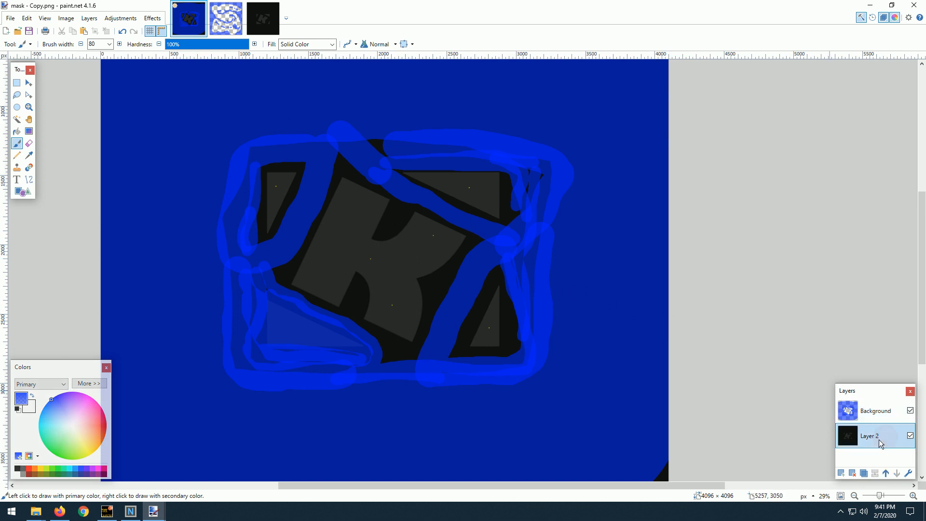
{"action": "left_click", "coordinate": [852, 473]}
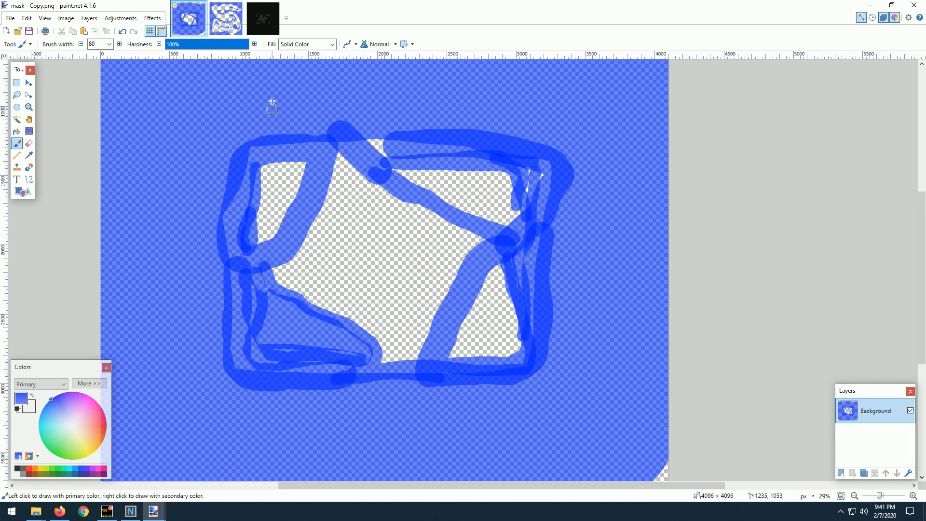
{"action": "left_click", "coordinate": [30, 31]}
{"action": "left_click", "coordinate": [539, 335]}
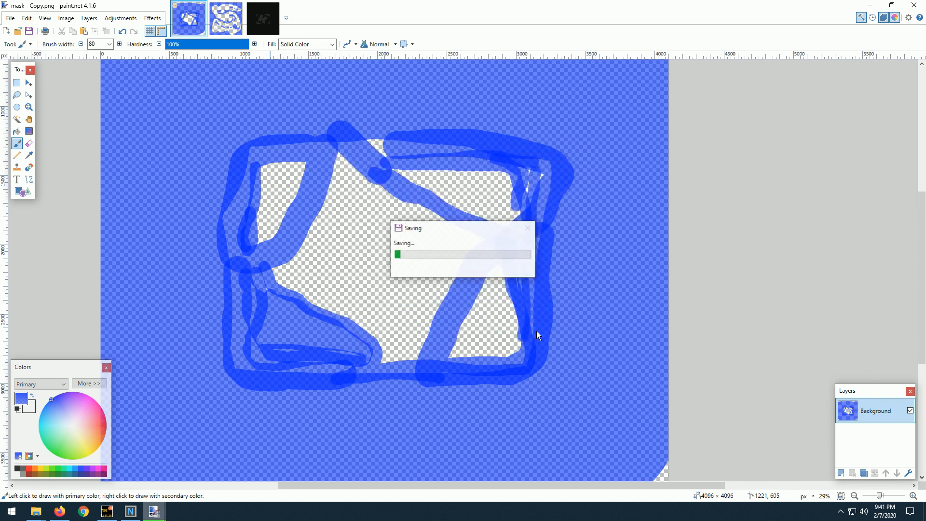
Switch to the resources folder in File Explorer and rename mask.png as mask..bakpng, accepting the extension change.
{"action": "left_click", "coordinate": [870, 5]}
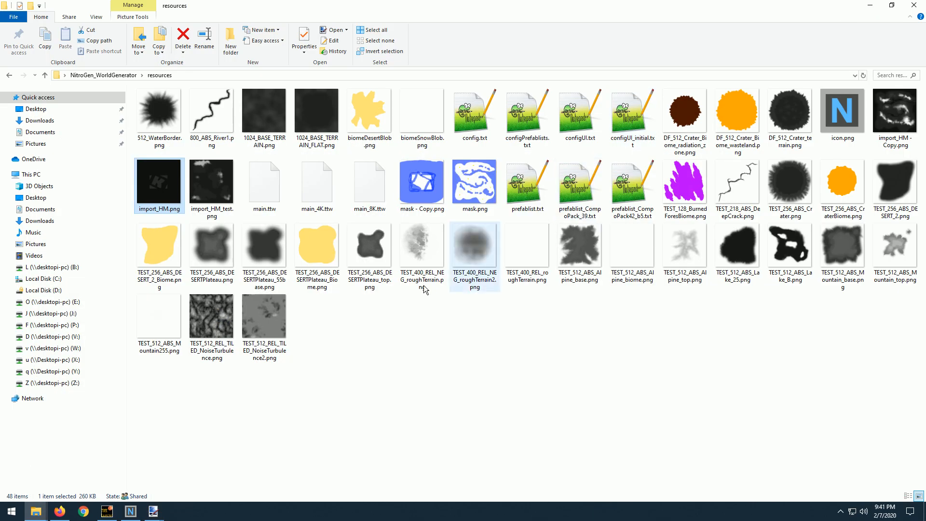
{"action": "left_click", "coordinate": [476, 188]}
{"action": "right_click", "coordinate": [476, 188]}
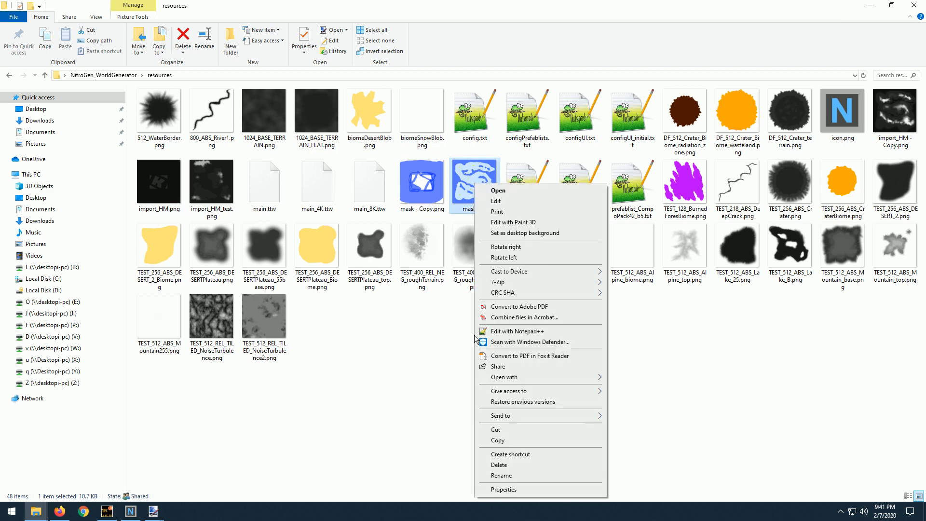
{"action": "left_click", "coordinate": [518, 468]}
{"action": "left_click", "coordinate": [477, 211]}
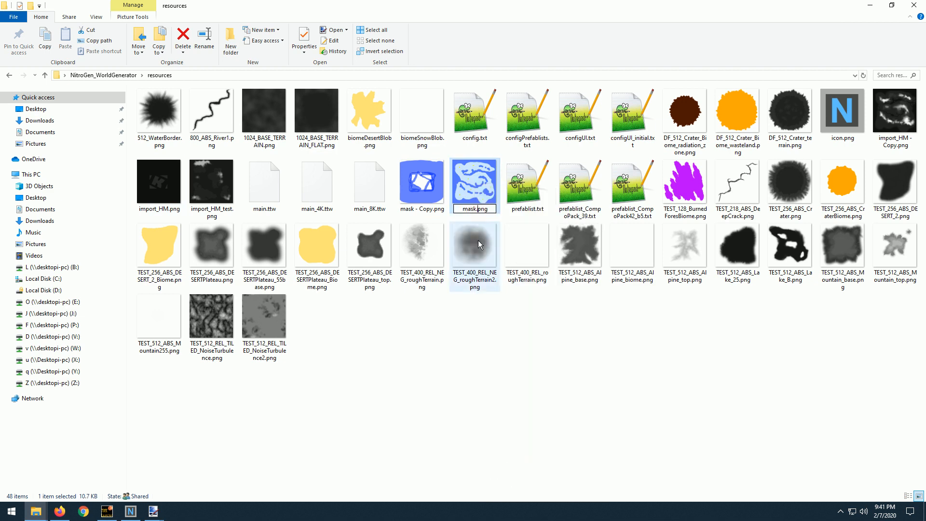
{"action": "type", "text": ".bak"}
{"action": "key", "text": "Return"}
{"action": "key", "text": "Return"}
Rename the file mask - Copy.png as mask.png in the resources folder.
{"action": "left_click", "coordinate": [410, 188]}
{"action": "right_click", "coordinate": [409, 188]}
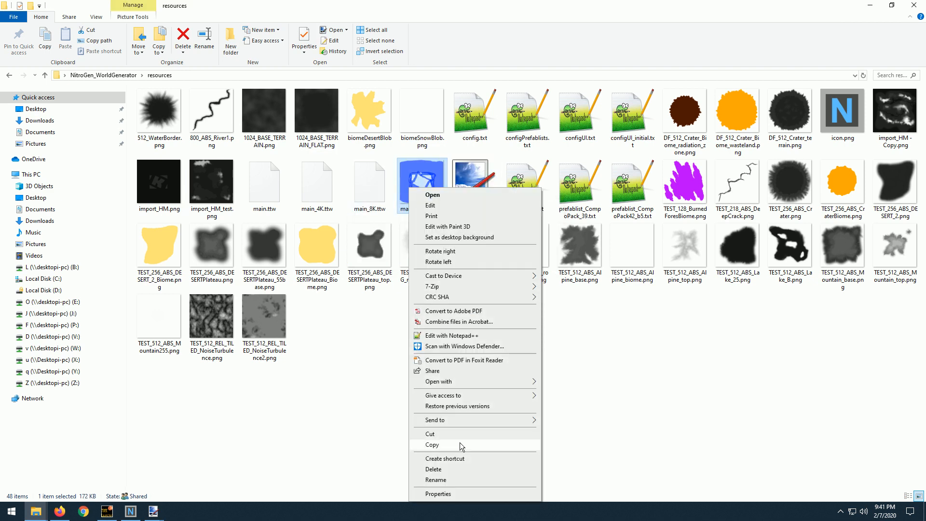
{"action": "left_click", "coordinate": [465, 478]}
{"action": "left_click", "coordinate": [432, 210]}
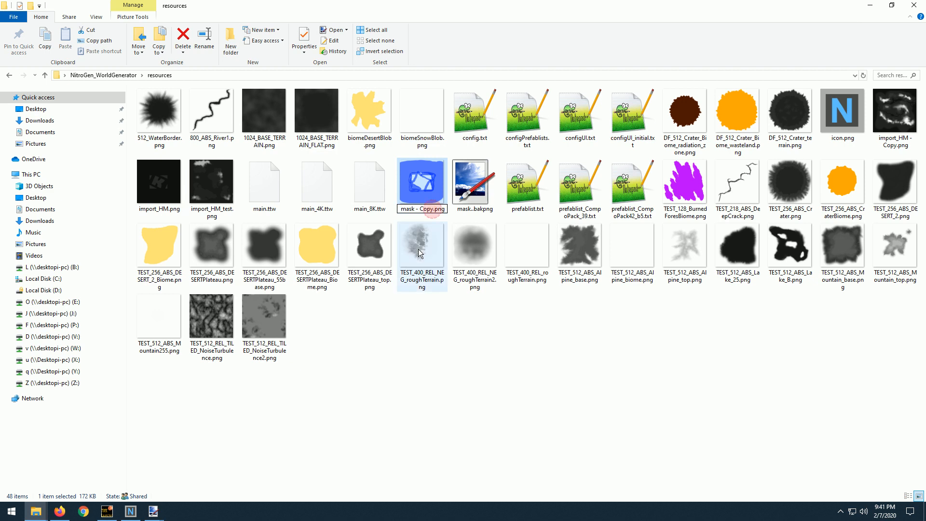
{"action": "key", "text": "BackSpace"}
{"action": "key", "text": "BackSpace"}
{"action": "key", "text": "BackSpace"}
{"action": "key", "text": "BackSpace"}
{"action": "key", "text": "BackSpace"}
{"action": "key", "text": "BackSpace"}
{"action": "key", "text": "BackSpace"}
{"action": "key", "text": "Return"}
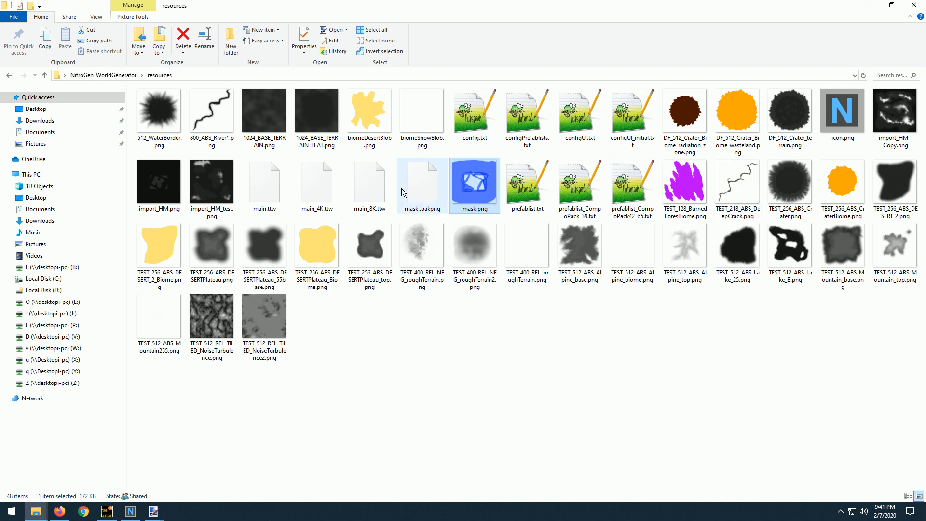
Switch to NitroGen World Generator and set the heightmap option to use import_HM.png & mask.png.
{"action": "left_click", "coordinate": [161, 192]}
{"action": "left_click", "coordinate": [130, 512]}
{"action": "left_click", "coordinate": [693, 95]}
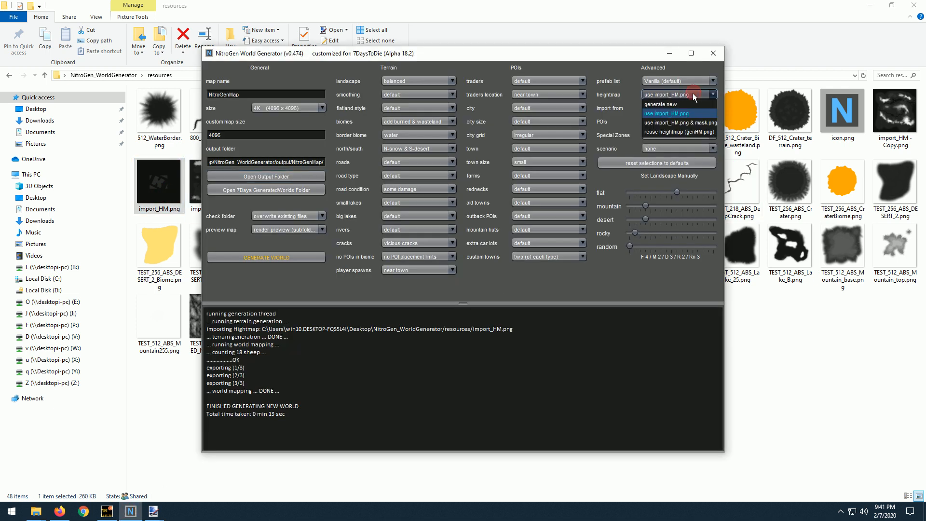
{"action": "left_click", "coordinate": [687, 123]}
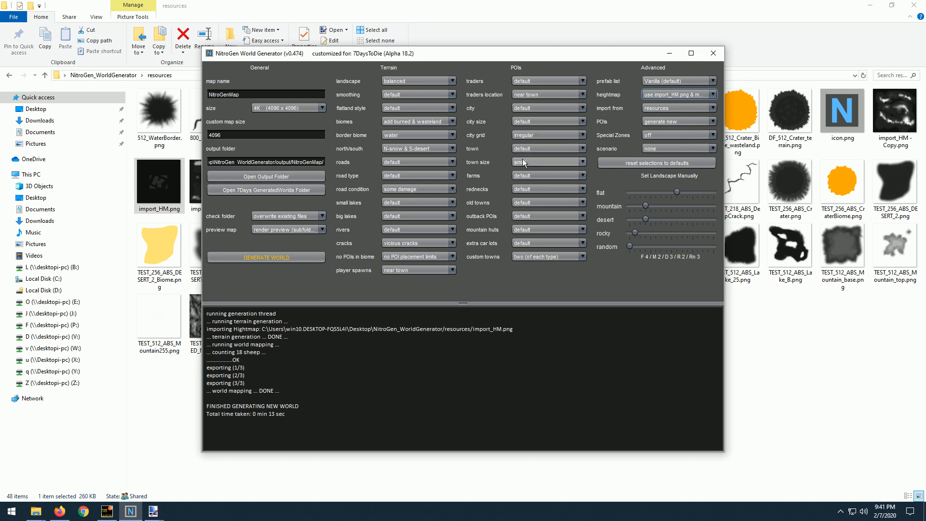
Set the city size to large and the town size to default, and generate the world.
{"action": "left_click", "coordinate": [534, 123]}
{"action": "left_click", "coordinate": [537, 159]}
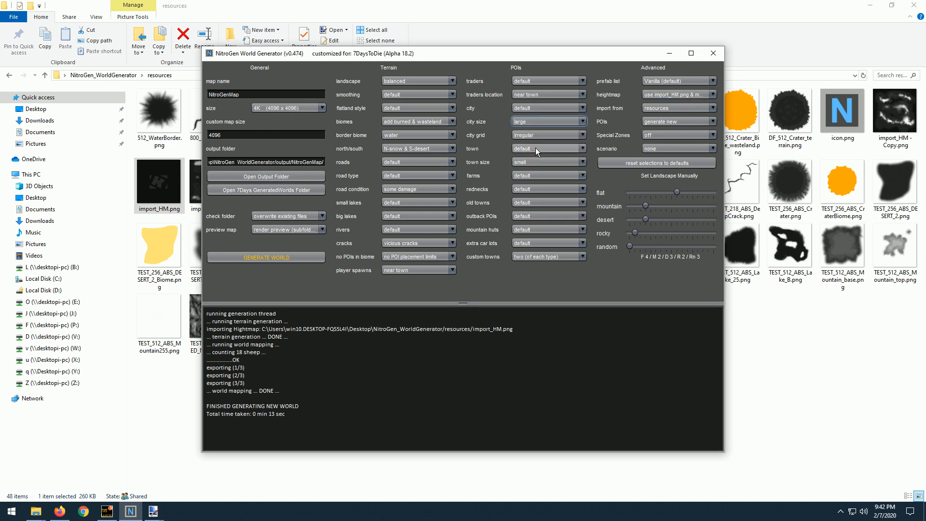
{"action": "left_click", "coordinate": [538, 161]}
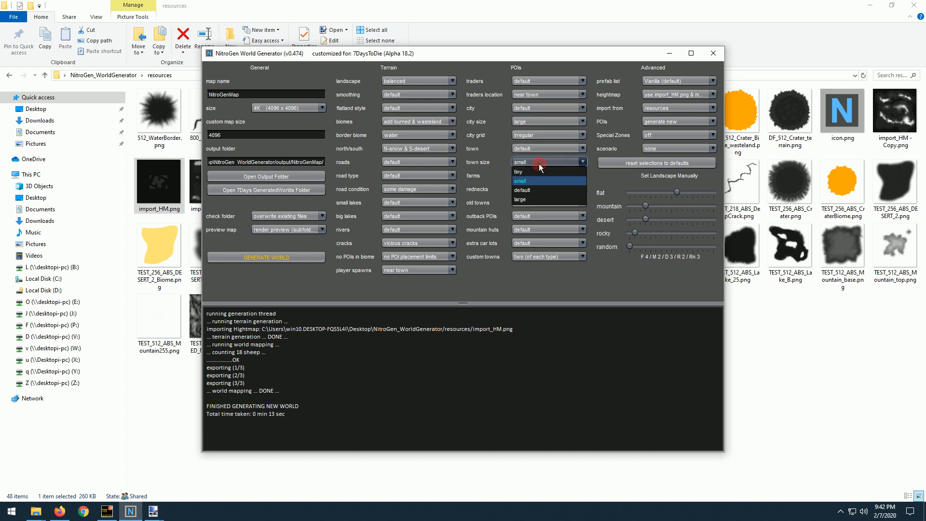
{"action": "left_click", "coordinate": [534, 191]}
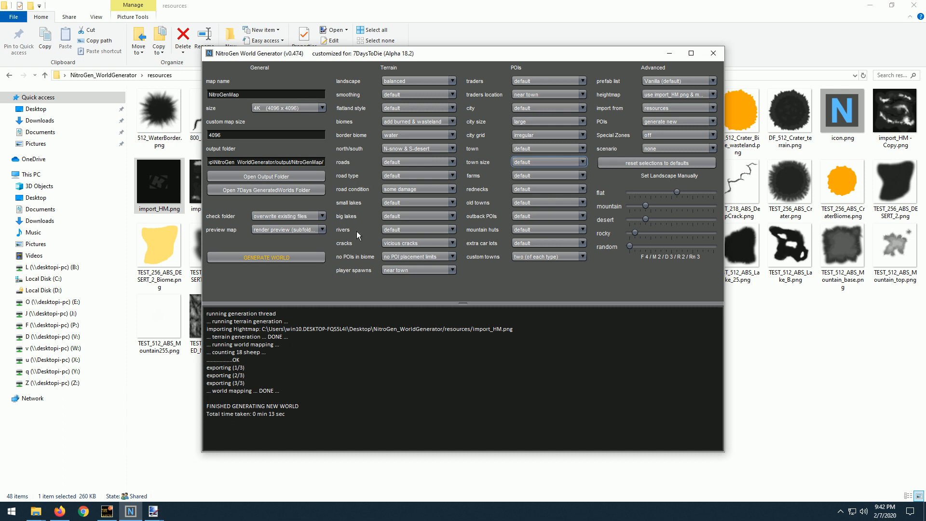
{"action": "left_click", "coordinate": [275, 257]}
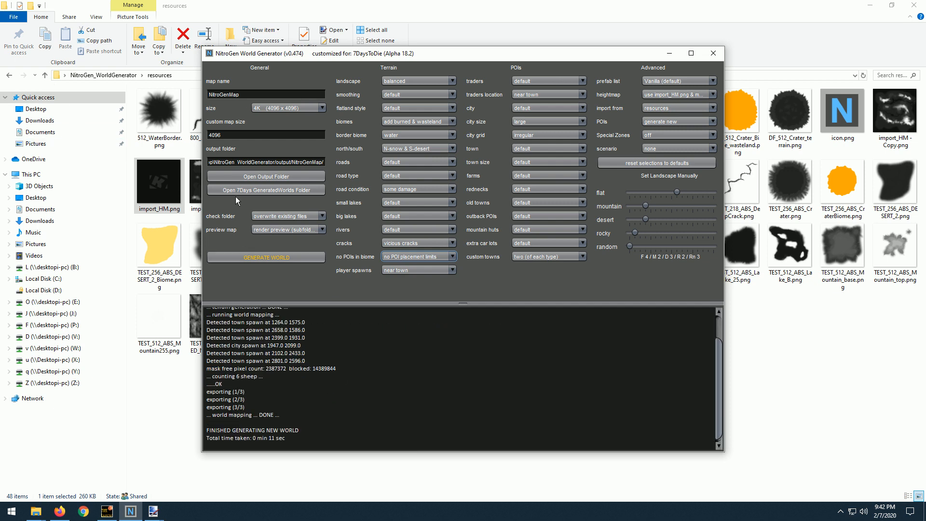
Open previewMap.png from the preview folder of the generated NitroGenMap output in paint.net.
{"action": "left_click", "coordinate": [247, 177]}
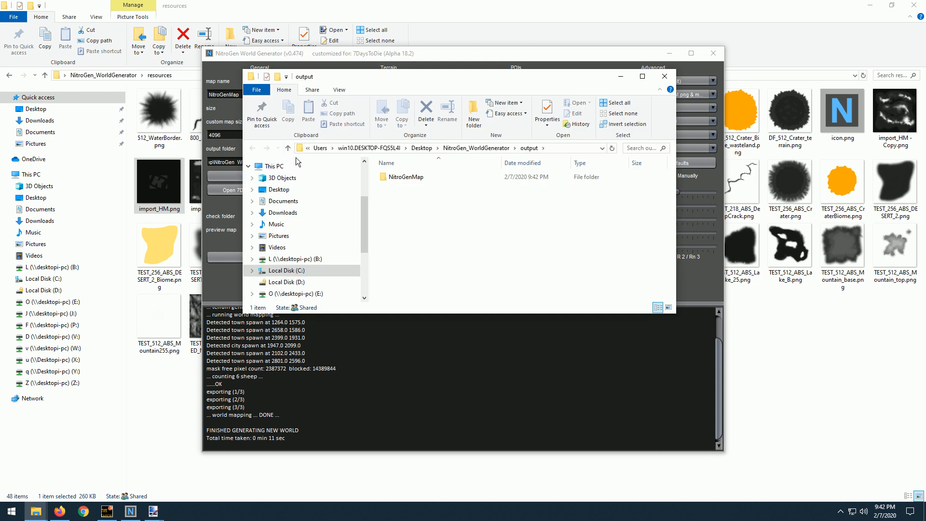
{"action": "left_click", "coordinate": [390, 177]}
{"action": "double_click", "coordinate": [390, 177]}
{"action": "double_click", "coordinate": [400, 194]}
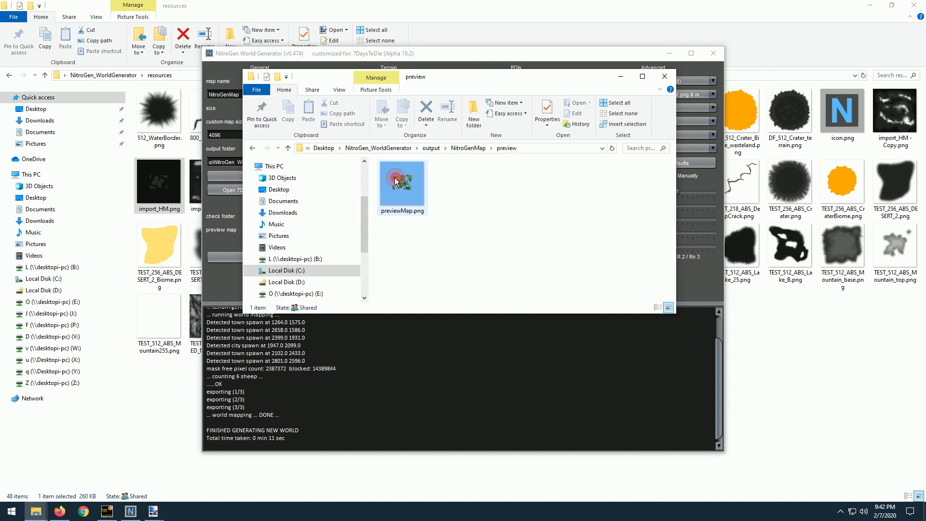
{"action": "left_click", "coordinate": [398, 192]}
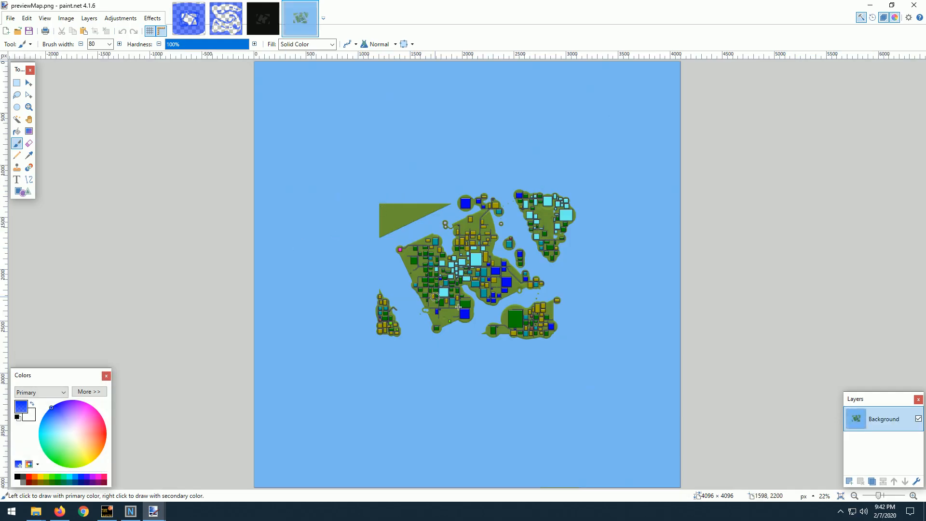
Examine the building and road placement on the preview map's islands and close previewMap.png.
{"action": "scroll", "coordinate": [526, 324], "scroll_direction": "up", "scroll_amount": 2}
{"action": "scroll", "coordinate": [489, 296], "scroll_direction": "up", "scroll_amount": 2}
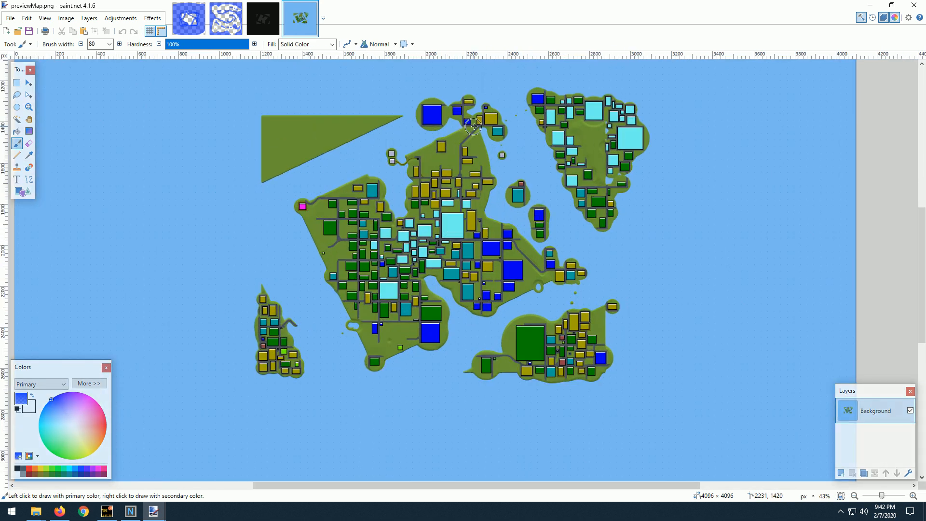
{"action": "scroll", "coordinate": [477, 132], "scroll_direction": "down", "scroll_amount": 1}
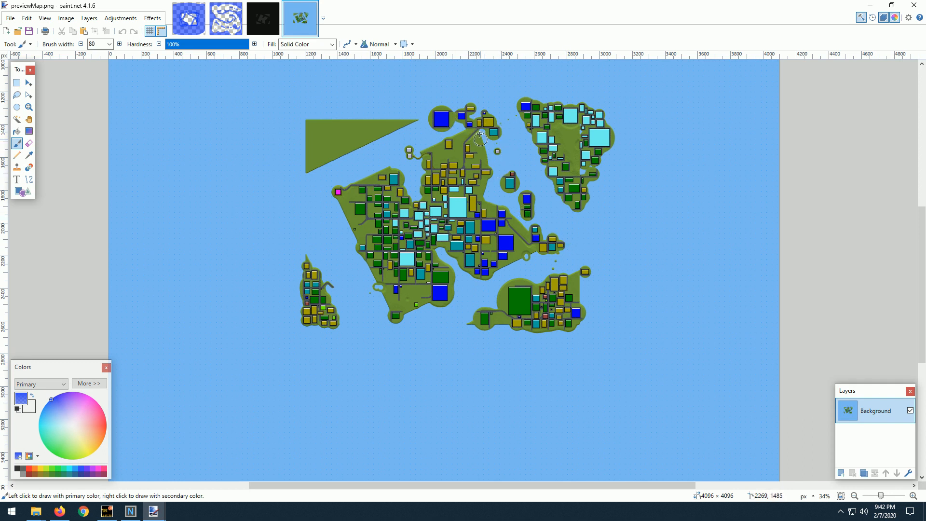
{"action": "scroll", "coordinate": [339, 331], "scroll_direction": "up", "scroll_amount": 4}
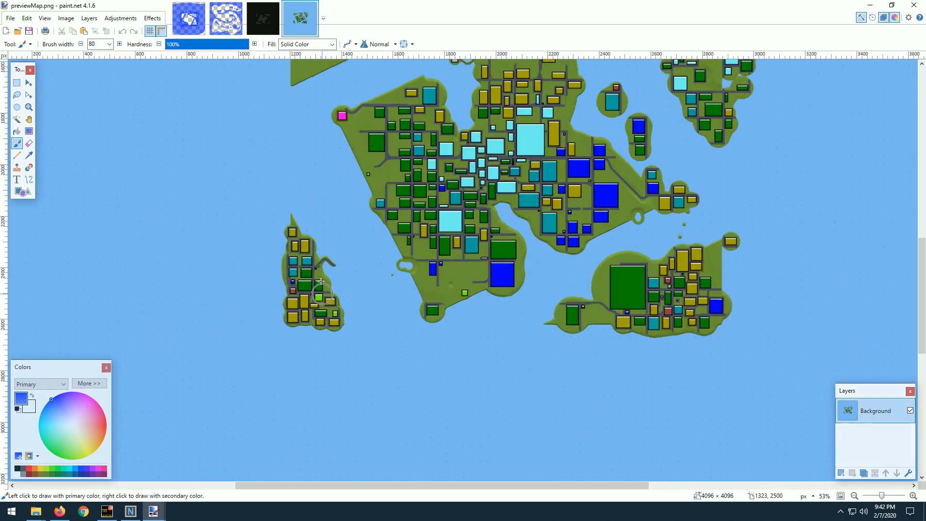
{"action": "scroll", "coordinate": [368, 266], "scroll_direction": "down", "scroll_amount": 2}
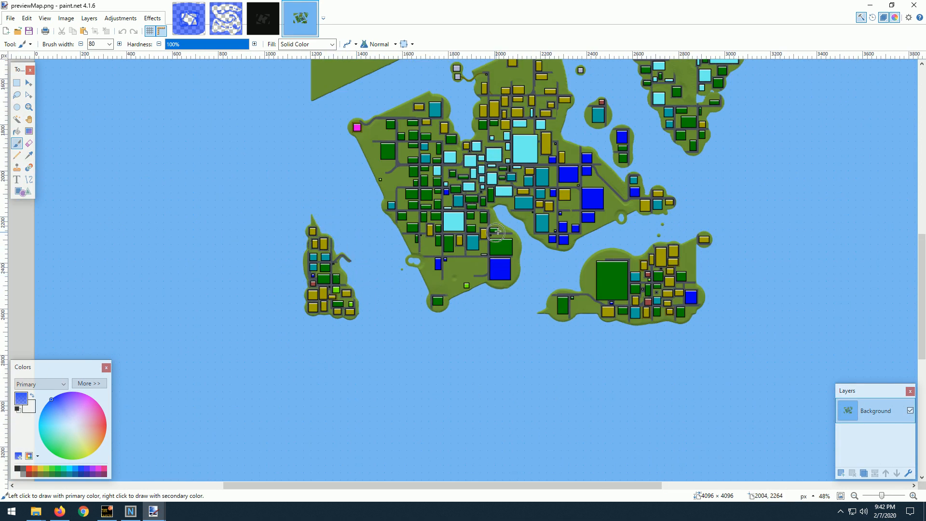
{"action": "left_click_drag", "start_coordinate": [670, 189], "coordinate": [574, 291]}
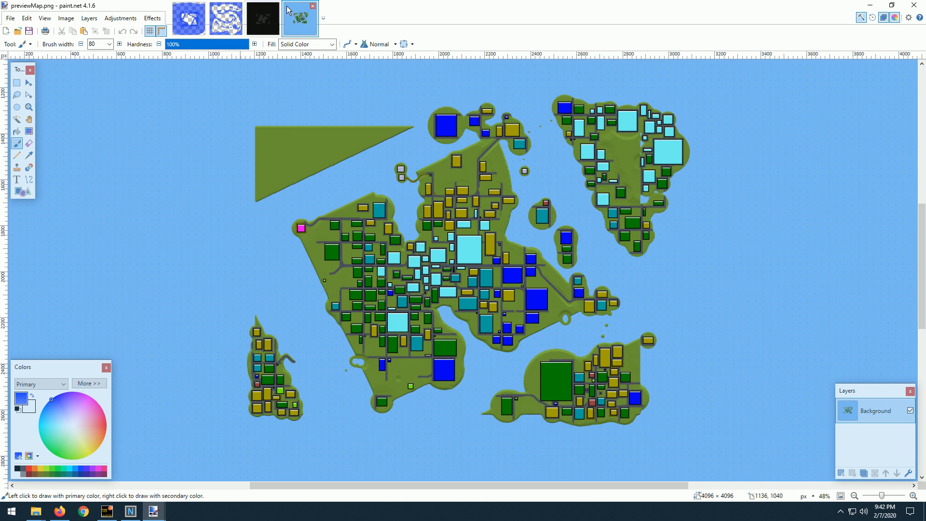
{"action": "left_click", "coordinate": [312, 9]}
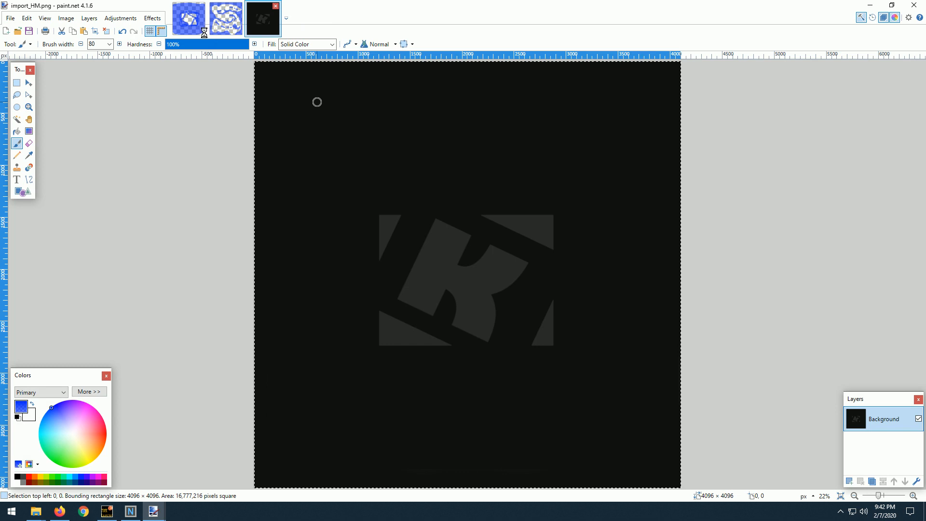
Paste the copied heightmap into mask - Copy.png as a new layer and move it below the Background layer.
{"action": "left_click", "coordinate": [191, 21]}
{"action": "key", "text": "ctrl+shift+v"}
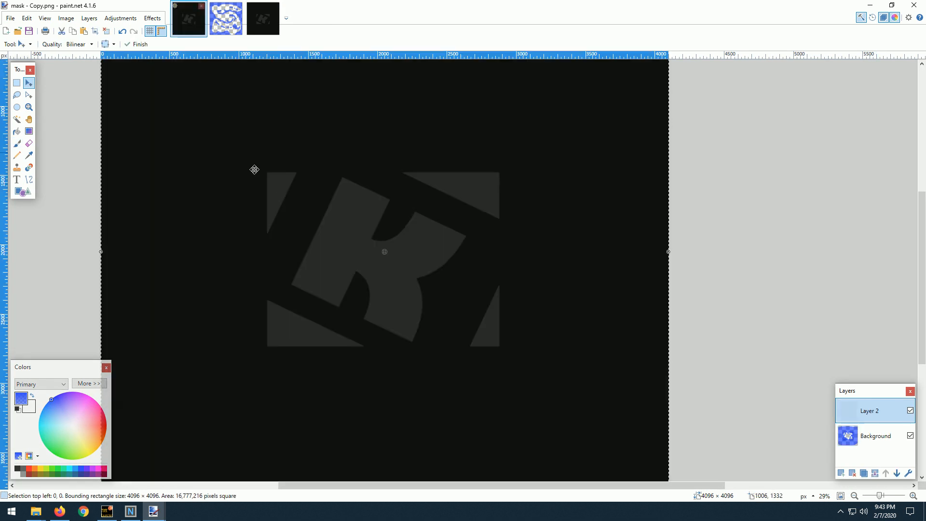
{"action": "left_click_drag", "start_coordinate": [879, 431], "coordinate": [876, 411]}
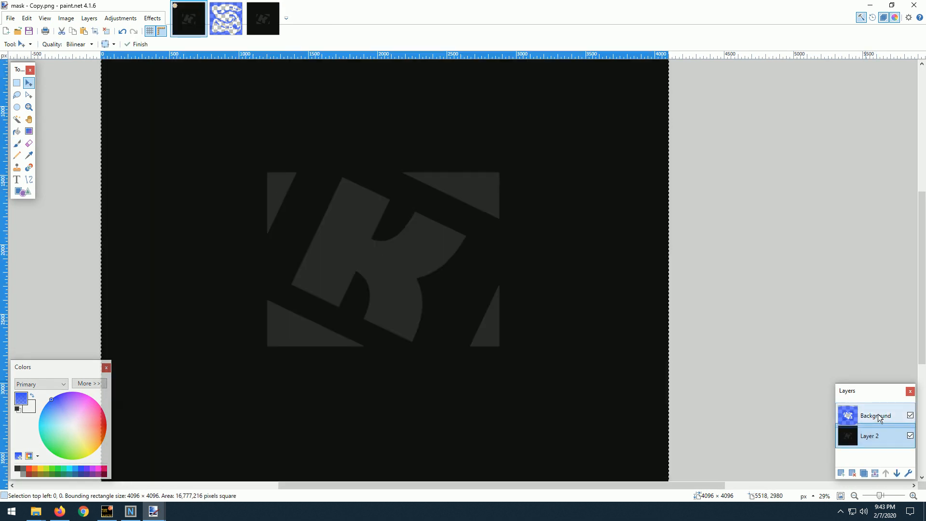
{"action": "scroll", "coordinate": [372, 245], "scroll_direction": "up", "scroll_amount": 1}
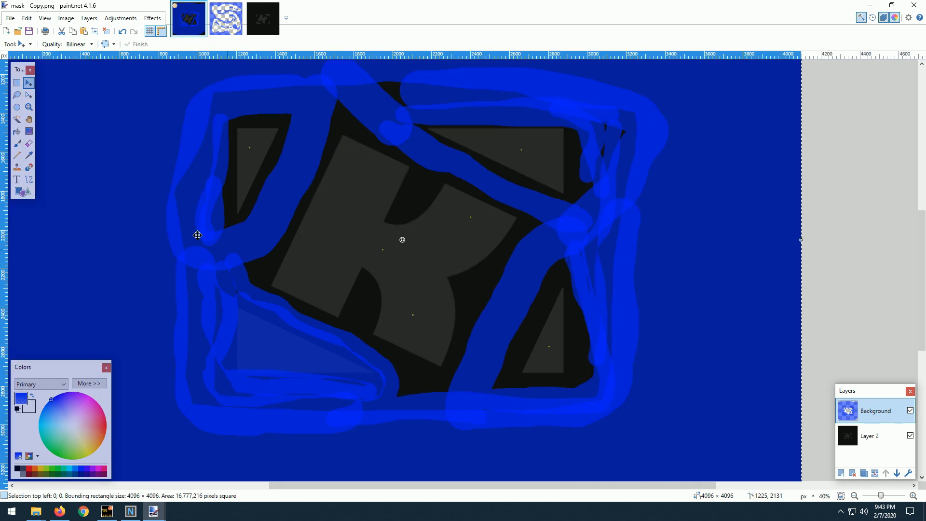
Select the Paintbrush, return from mask.png to the mask - Copy.png image and set the brush width to 90.
{"action": "left_click", "coordinate": [224, 33]}
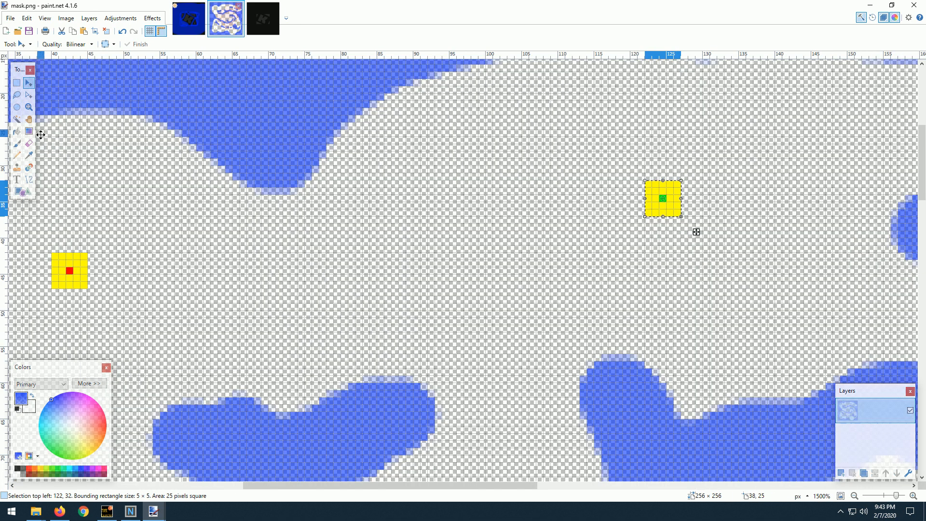
{"action": "left_click", "coordinate": [28, 155]}
{"action": "left_click", "coordinate": [17, 143]}
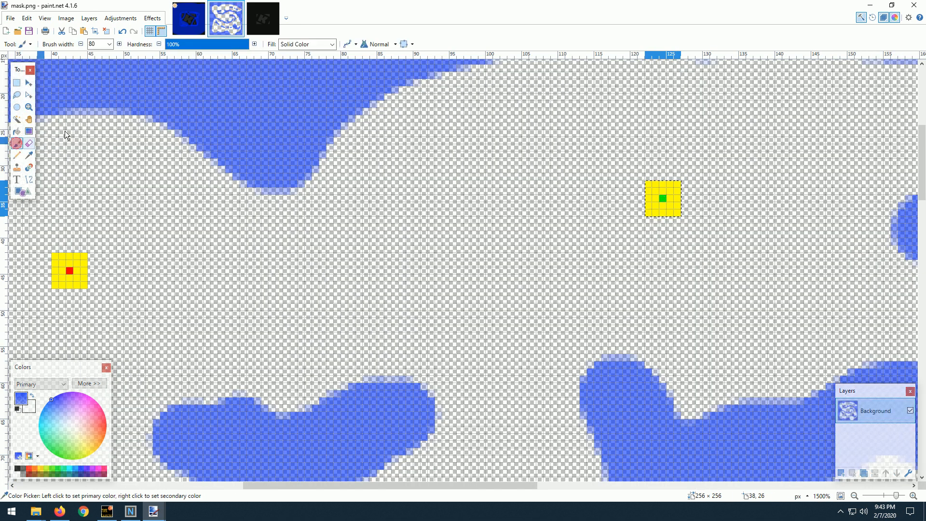
{"action": "left_click", "coordinate": [188, 19]}
{"action": "scroll", "coordinate": [238, 150], "scroll_direction": "up", "scroll_amount": 2}
{"action": "left_click_drag", "start_coordinate": [238, 150], "coordinate": [352, 270]}
{"action": "left_click", "coordinate": [110, 44]}
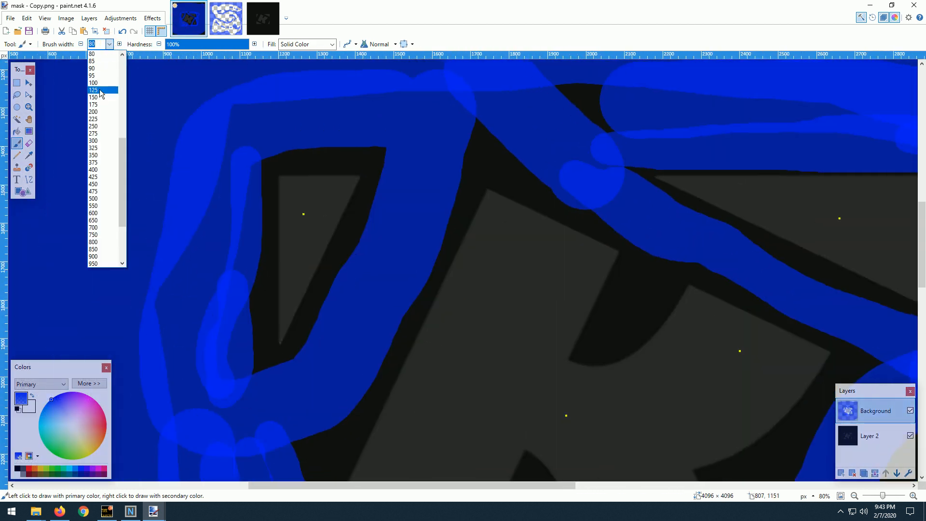
{"action": "left_click", "coordinate": [102, 70]}
Paint the dark gaps along the edges of the upper-left triangle blue.
{"action": "scroll", "coordinate": [302, 206], "scroll_direction": "up", "scroll_amount": 4}
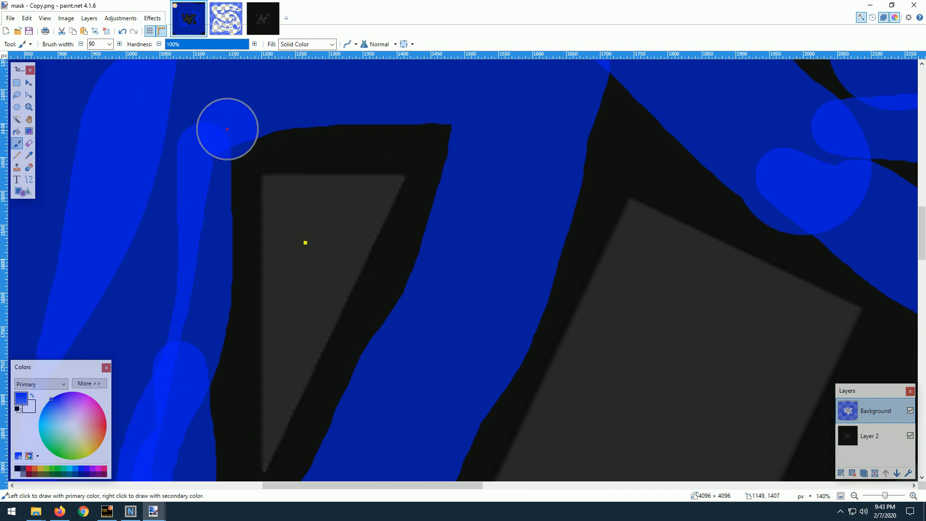
{"action": "left_click_drag", "start_coordinate": [227, 129], "coordinate": [459, 140]}
{"action": "mouse_move", "coordinate": [342, 143]}
{"action": "left_mouse_down"}
{"action": "mouse_move", "coordinate": [230, 146]}
{"action": "mouse_move", "coordinate": [225, 193]}
{"action": "mouse_move", "coordinate": [227, 174]}
{"action": "mouse_move", "coordinate": [244, 283]}
{"action": "left_mouse_up"}
{"action": "scroll", "coordinate": [236, 251], "scroll_direction": "down", "scroll_amount": 3}
{"action": "mouse_move", "coordinate": [248, 190]}
{"action": "left_mouse_down"}
{"action": "mouse_move", "coordinate": [238, 358]}
{"action": "mouse_move", "coordinate": [224, 389]}
{"action": "mouse_move", "coordinate": [289, 360]}
{"action": "mouse_move", "coordinate": [383, 189]}
{"action": "left_mouse_up"}
{"action": "scroll", "coordinate": [439, 212], "scroll_direction": "up", "scroll_amount": 3}
{"action": "scroll", "coordinate": [439, 213], "scroll_direction": "right", "scroll_amount": 2}
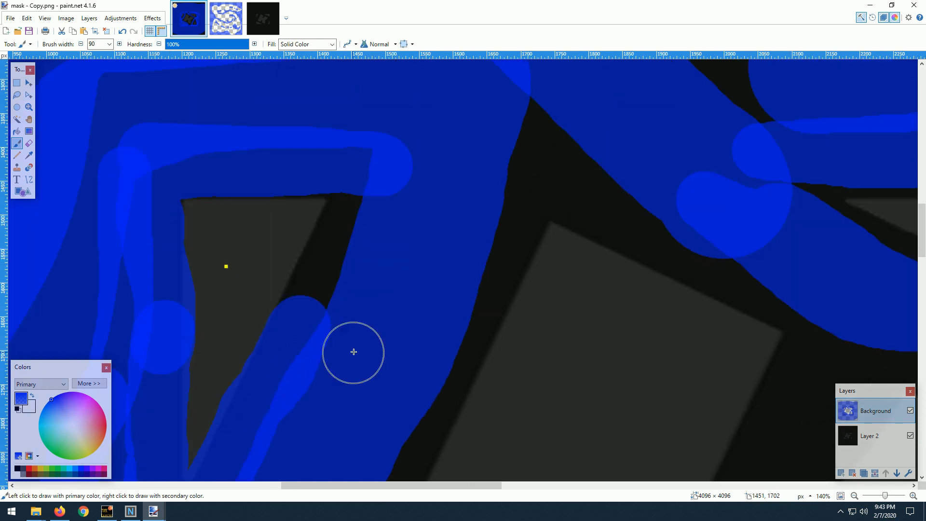
{"action": "mouse_move", "coordinate": [290, 341]}
{"action": "left_mouse_down"}
{"action": "mouse_move", "coordinate": [340, 248]}
{"action": "mouse_move", "coordinate": [348, 185]}
{"action": "mouse_move", "coordinate": [203, 177]}
{"action": "left_mouse_up"}
Paint the gaps along the K's upper-right edge, upper notch and right side blue.
{"action": "scroll", "coordinate": [386, 183], "scroll_direction": "down", "scroll_amount": 5}
{"action": "scroll", "coordinate": [461, 205], "scroll_direction": "down", "scroll_amount": 5}
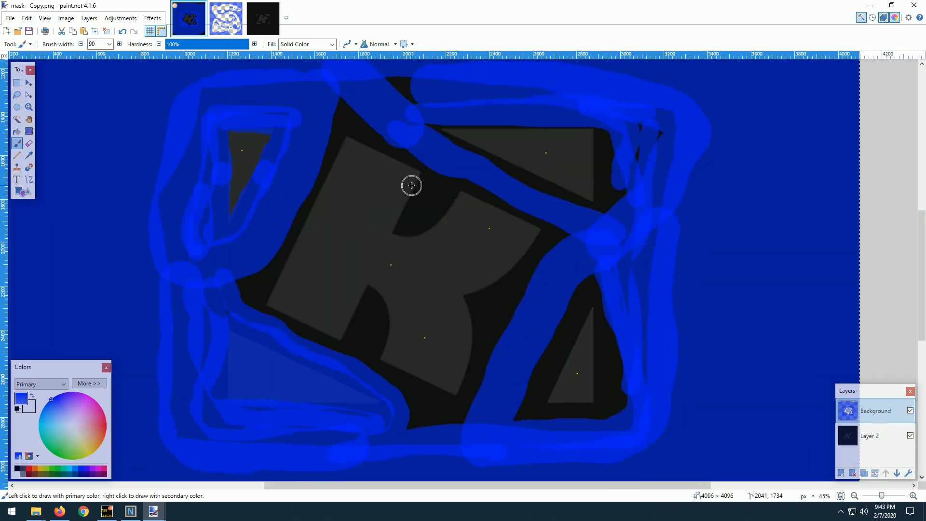
{"action": "scroll", "coordinate": [396, 169], "scroll_direction": "up", "scroll_amount": 2}
{"action": "scroll", "coordinate": [379, 163], "scroll_direction": "up", "scroll_amount": 1}
{"action": "mouse_move", "coordinate": [262, 68]}
{"action": "left_mouse_down"}
{"action": "mouse_move", "coordinate": [359, 92]}
{"action": "mouse_move", "coordinate": [425, 122]}
{"action": "mouse_move", "coordinate": [478, 168]}
{"action": "mouse_move", "coordinate": [473, 207]}
{"action": "mouse_move", "coordinate": [428, 296]}
{"action": "mouse_move", "coordinate": [489, 253]}
{"action": "mouse_move", "coordinate": [529, 193]}
{"action": "mouse_move", "coordinate": [588, 207]}
{"action": "mouse_move", "coordinate": [771, 304]}
{"action": "left_mouse_up"}
{"action": "mouse_move", "coordinate": [775, 300]}
{"action": "left_mouse_down"}
{"action": "mouse_move", "coordinate": [636, 100]}
{"action": "mouse_move", "coordinate": [534, 236]}
{"action": "mouse_move", "coordinate": [467, 269]}
{"action": "mouse_move", "coordinate": [469, 341]}
{"action": "left_mouse_up"}
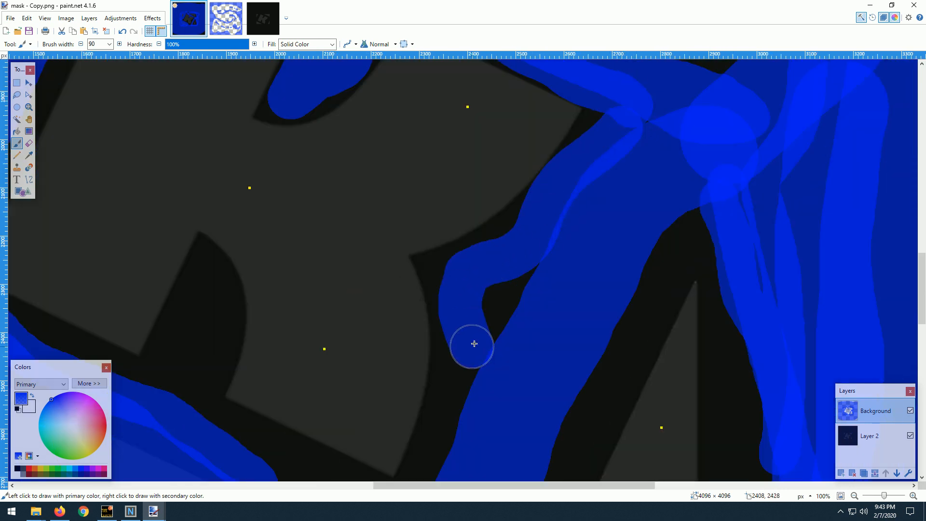
{"action": "scroll", "coordinate": [469, 341], "scroll_direction": "down", "scroll_amount": 3}
{"action": "mouse_move", "coordinate": [484, 174]}
{"action": "left_mouse_down"}
{"action": "mouse_move", "coordinate": [432, 343]}
{"action": "mouse_move", "coordinate": [383, 338]}
{"action": "mouse_move", "coordinate": [211, 252]}
{"action": "mouse_move", "coordinate": [196, 232]}
{"action": "mouse_move", "coordinate": [213, 99]}
{"action": "mouse_move", "coordinate": [216, 151]}
{"action": "mouse_move", "coordinate": [174, 209]}
{"action": "mouse_move", "coordinate": [232, 277]}
{"action": "mouse_move", "coordinate": [257, 255]}
{"action": "mouse_move", "coordinate": [501, 325]}
{"action": "left_mouse_up"}
{"action": "scroll", "coordinate": [198, 244], "scroll_direction": "down", "scroll_amount": 1}
{"action": "scroll", "coordinate": [569, 227], "scroll_direction": "down", "scroll_amount": 2}
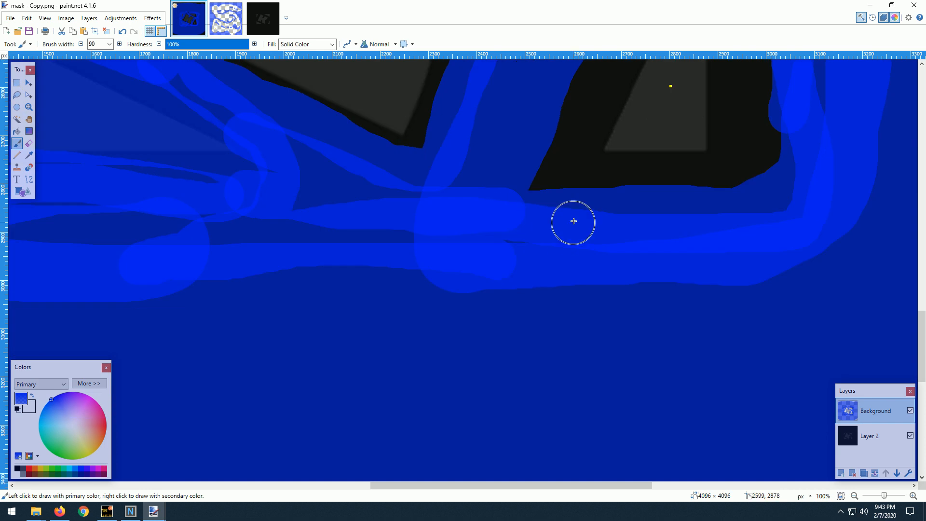
Paint the gaps around the lower-right triangle and in the K's lower notch blue.
{"action": "scroll", "coordinate": [574, 217], "scroll_direction": "up", "scroll_amount": 4}
{"action": "scroll", "coordinate": [632, 203], "scroll_direction": "down", "scroll_amount": 2}
{"action": "mouse_move", "coordinate": [632, 202]}
{"action": "left_mouse_down"}
{"action": "mouse_move", "coordinate": [561, 347]}
{"action": "mouse_move", "coordinate": [678, 355]}
{"action": "mouse_move", "coordinate": [723, 261]}
{"action": "mouse_move", "coordinate": [695, 151]}
{"action": "mouse_move", "coordinate": [560, 179]}
{"action": "left_mouse_up"}
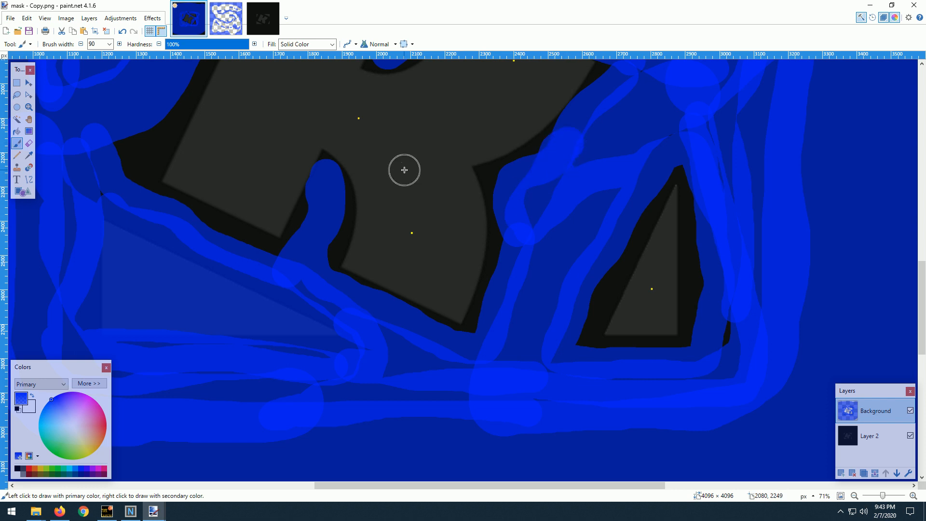
Paint the gaps around the upper-right triangle's edges blue.
{"action": "scroll", "coordinate": [403, 167], "scroll_direction": "down", "scroll_amount": 3}
{"action": "scroll", "coordinate": [356, 161], "scroll_direction": "up", "scroll_amount": 2}
{"action": "scroll", "coordinate": [399, 169], "scroll_direction": "up", "scroll_amount": 2}
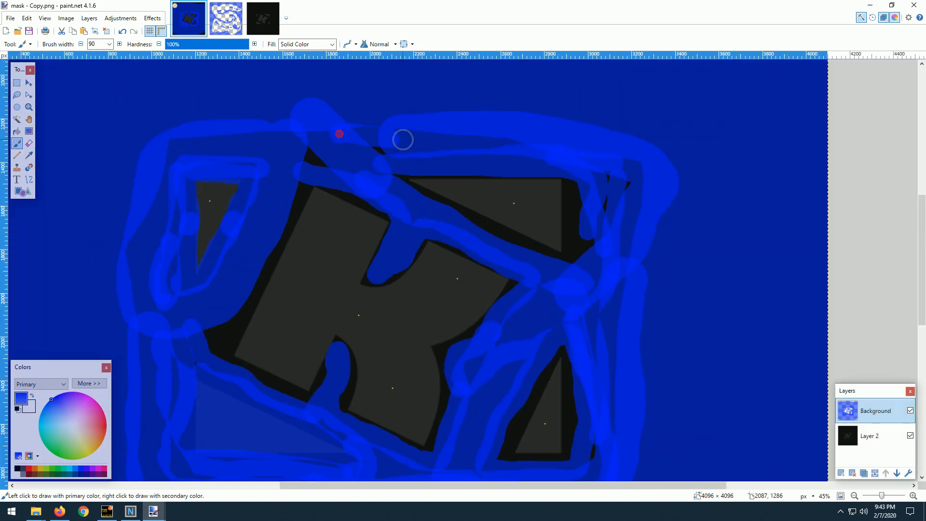
{"action": "mouse_move", "coordinate": [555, 181]}
{"action": "left_mouse_down"}
{"action": "mouse_move", "coordinate": [585, 199]}
{"action": "mouse_move", "coordinate": [580, 272]}
{"action": "left_mouse_up"}
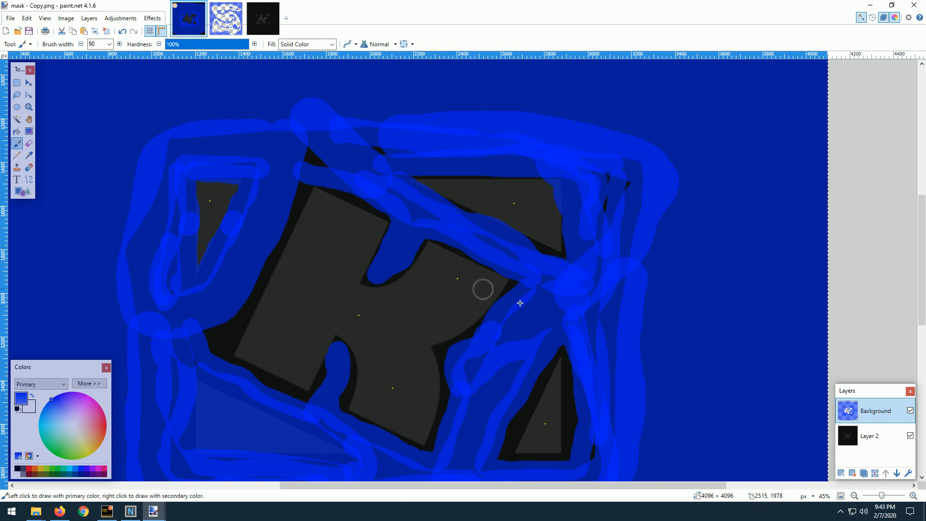
{"action": "scroll", "coordinate": [531, 242], "scroll_direction": "down", "scroll_amount": 3}
{"action": "mouse_move", "coordinate": [553, 191]}
{"action": "left_mouse_down"}
{"action": "mouse_move", "coordinate": [544, 176]}
{"action": "mouse_move", "coordinate": [499, 282]}
{"action": "mouse_move", "coordinate": [567, 292]}
{"action": "mouse_move", "coordinate": [581, 217]}
{"action": "left_mouse_up"}
{"action": "scroll", "coordinate": [356, 197], "scroll_direction": "down", "scroll_amount": 2}
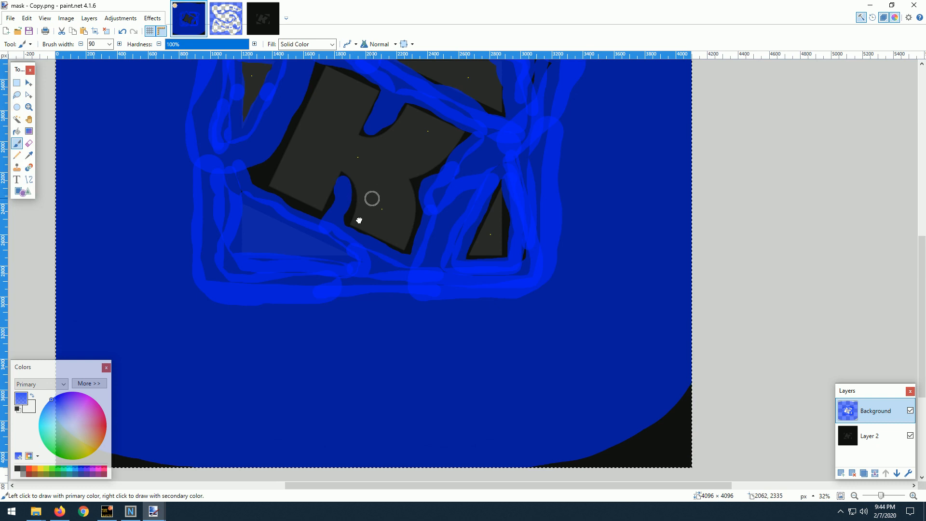
Delete the yellow marker inside the upper-right triangle from the mask using a small rectangular selection around it.
{"action": "scroll", "coordinate": [372, 198], "scroll_direction": "up", "scroll_amount": 1}
{"action": "scroll", "coordinate": [366, 193], "scroll_direction": "up", "scroll_amount": 4}
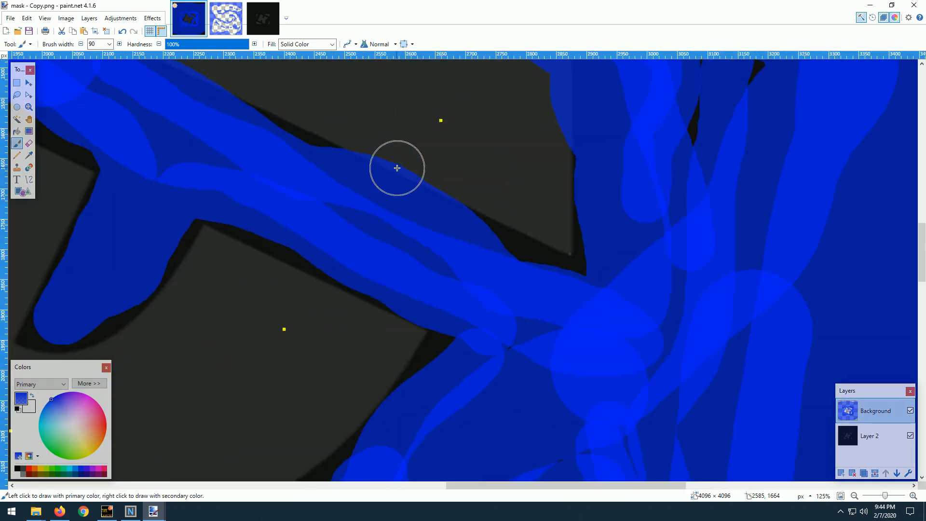
{"action": "scroll", "coordinate": [356, 252], "scroll_direction": "up", "scroll_amount": 4}
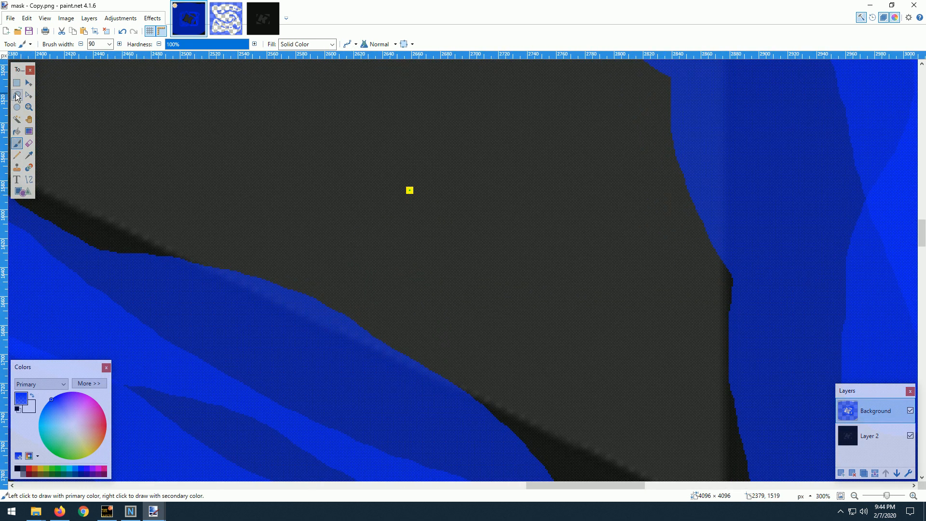
{"action": "left_click", "coordinate": [16, 83]}
{"action": "left_click_drag", "start_coordinate": [390, 169], "coordinate": [442, 211]}
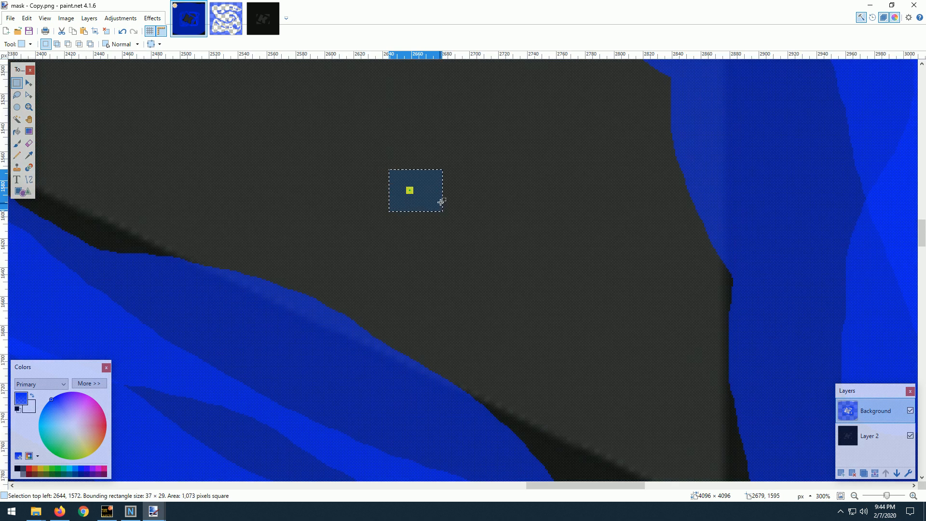
{"action": "key", "text": "Delete"}
{"action": "scroll", "coordinate": [359, 214], "scroll_direction": "down", "scroll_amount": 1}
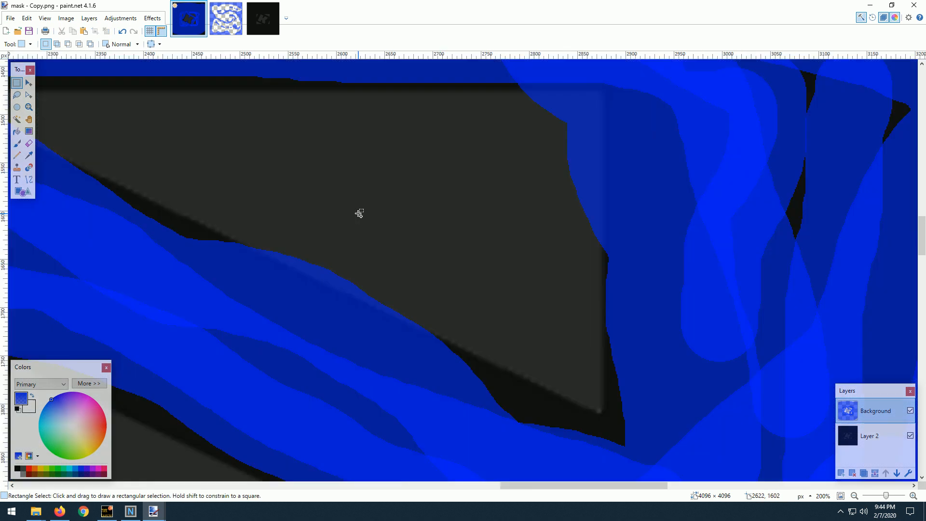
{"action": "scroll", "coordinate": [359, 213], "scroll_direction": "down", "scroll_amount": 6}
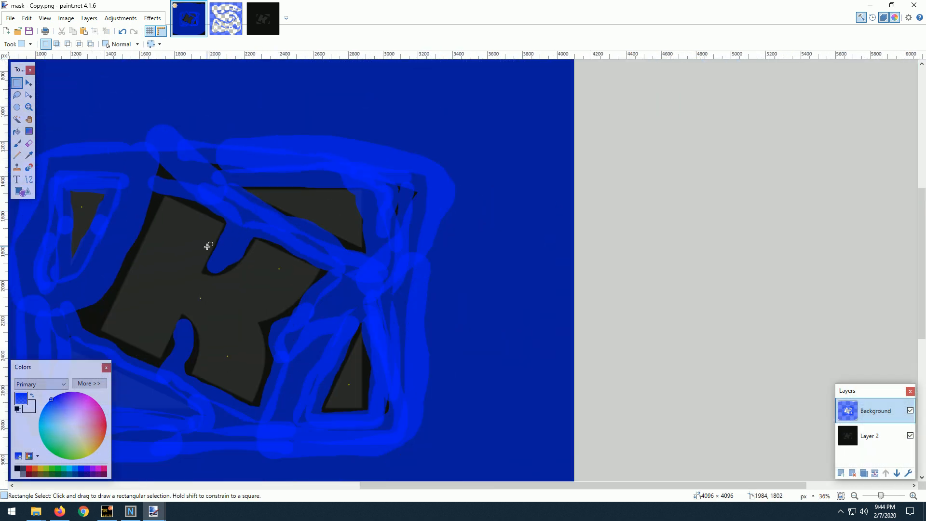
Paint the gaps along the K's left side and lower-left edge blue with the 90-wide brush.
{"action": "left_click_drag", "start_coordinate": [414, 204], "coordinate": [357, 202]}
{"action": "left_click_drag", "start_coordinate": [190, 243], "coordinate": [432, 229]}
{"action": "scroll", "coordinate": [288, 284], "scroll_direction": "up", "scroll_amount": 4}
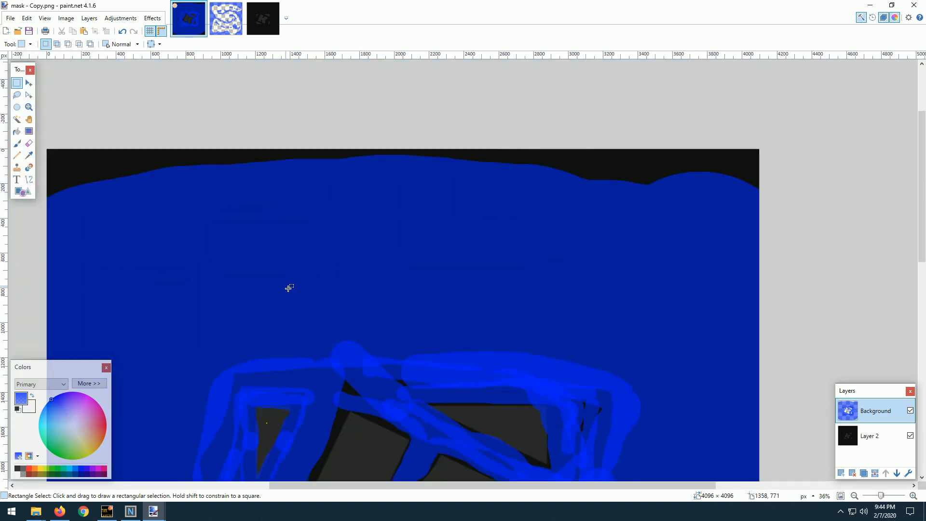
{"action": "scroll", "coordinate": [186, 189], "scroll_direction": "down", "scroll_amount": 5}
{"action": "left_click", "coordinate": [16, 143]}
{"action": "scroll", "coordinate": [308, 250], "scroll_direction": "up", "scroll_amount": 2}
{"action": "mouse_move", "coordinate": [293, 160]}
{"action": "left_mouse_down"}
{"action": "mouse_move", "coordinate": [244, 267]}
{"action": "mouse_move", "coordinate": [248, 258]}
{"action": "left_mouse_up"}
{"action": "left_click_drag", "start_coordinate": [295, 290], "coordinate": [381, 325]}
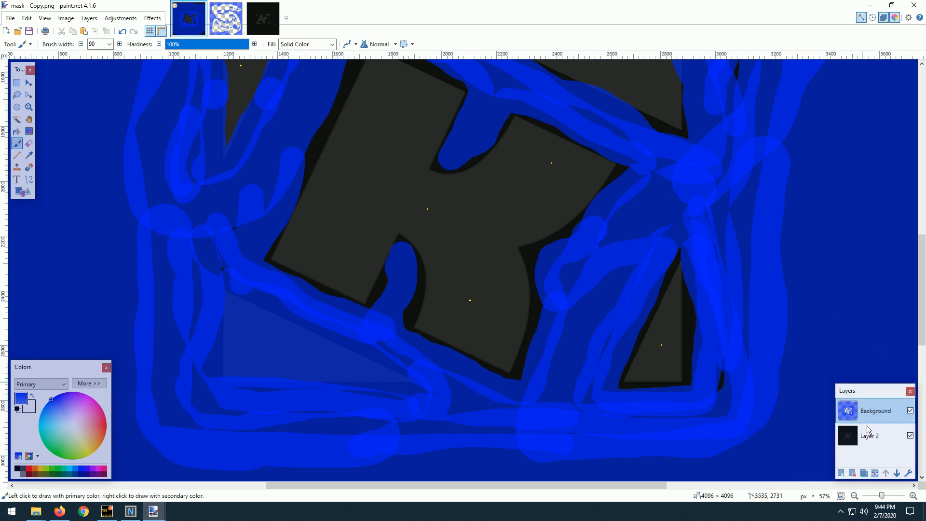
Delete Layer 2, the dark heightmap reference, so only the blue mask layer is left.
{"action": "left_click", "coordinate": [872, 436]}
{"action": "left_click", "coordinate": [855, 475]}
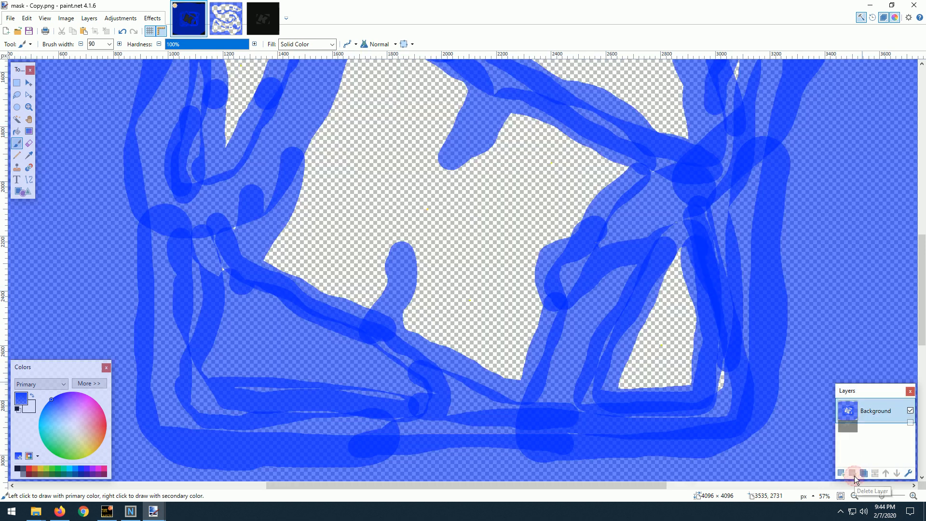
{"action": "scroll", "coordinate": [255, 189], "scroll_direction": "down", "scroll_amount": 3}
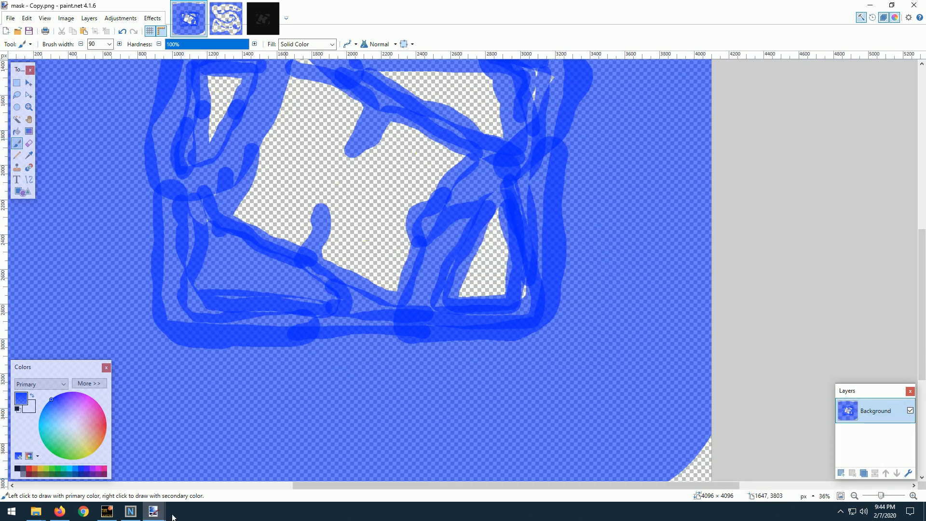
Generate the world in NitroGen and open previewMap.png from the NitroGenMap output's preview folder.
{"action": "left_click", "coordinate": [130, 511]}
{"action": "left_click", "coordinate": [283, 259]}
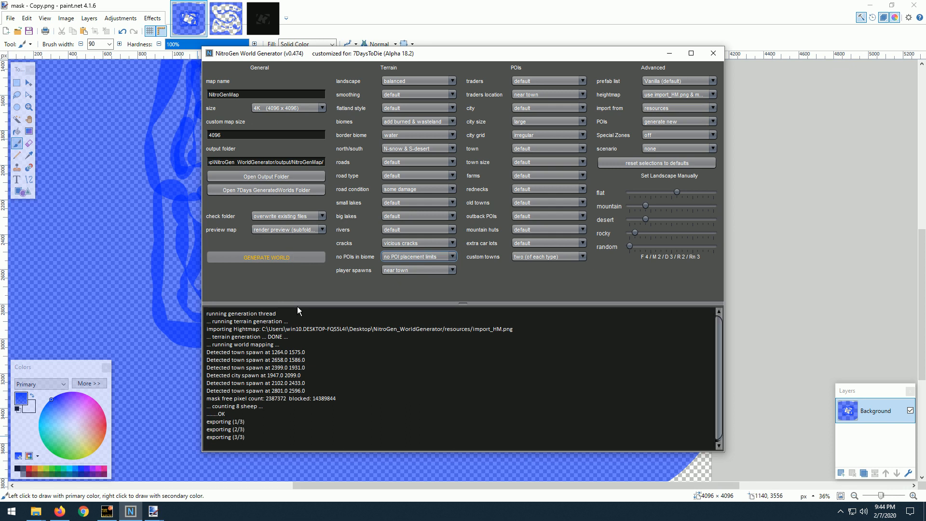
{"action": "left_click", "coordinate": [265, 177]}
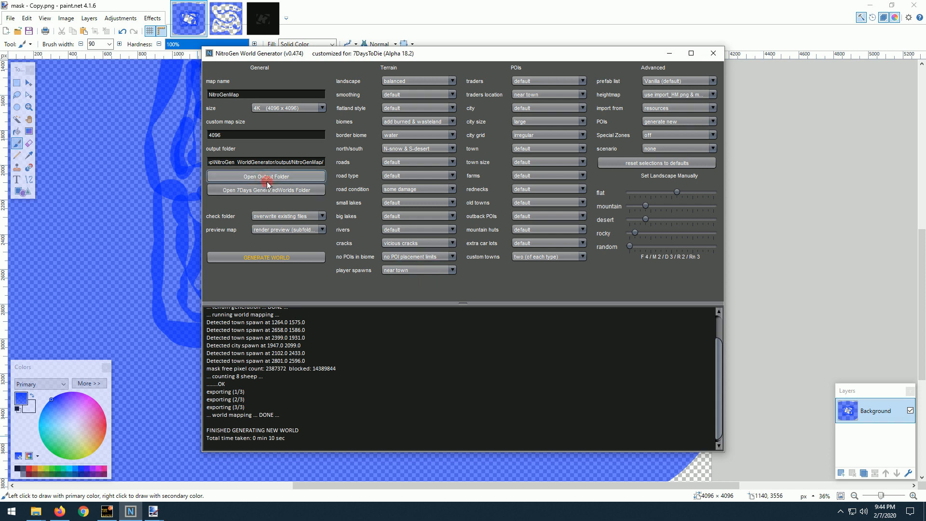
{"action": "double_click", "coordinate": [404, 177]}
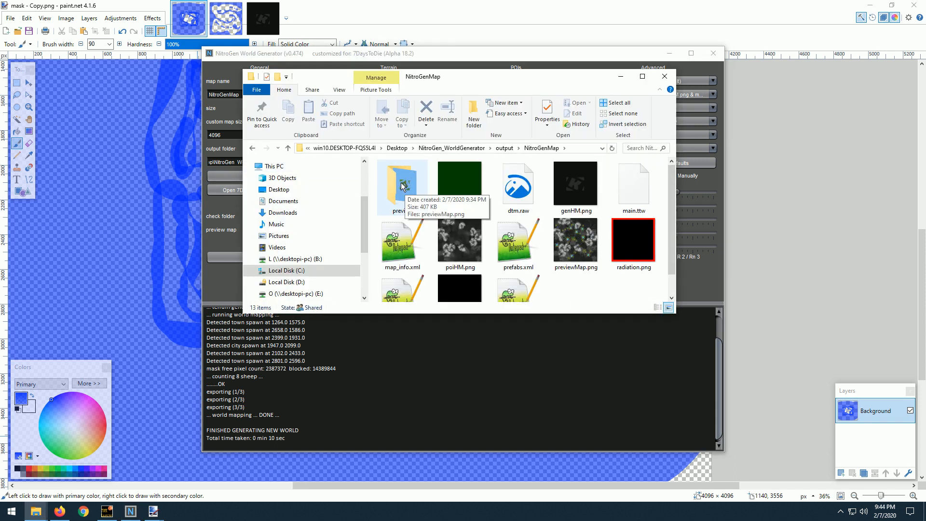
{"action": "double_click", "coordinate": [402, 186]}
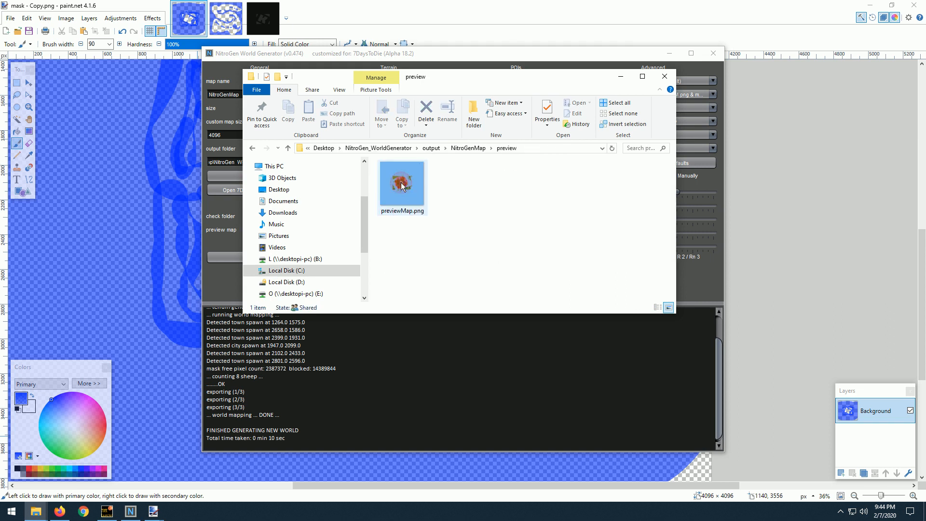
{"action": "double_click", "coordinate": [404, 187]}
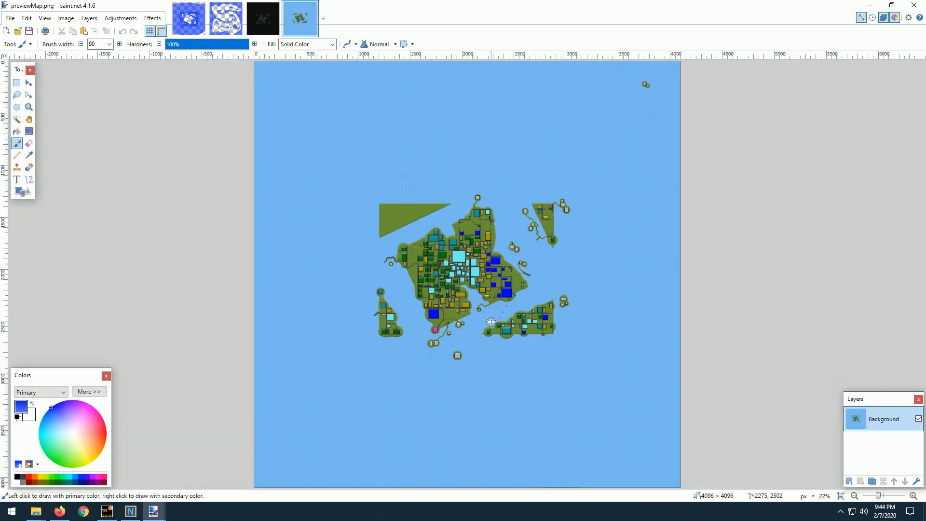
Examine the towns, roads and islands on the generated preview map.
{"action": "scroll", "coordinate": [483, 289], "scroll_direction": "up", "scroll_amount": 2}
{"action": "scroll", "coordinate": [472, 320], "scroll_direction": "up", "scroll_amount": 2}
{"action": "scroll", "coordinate": [461, 320], "scroll_direction": "down", "scroll_amount": 2}
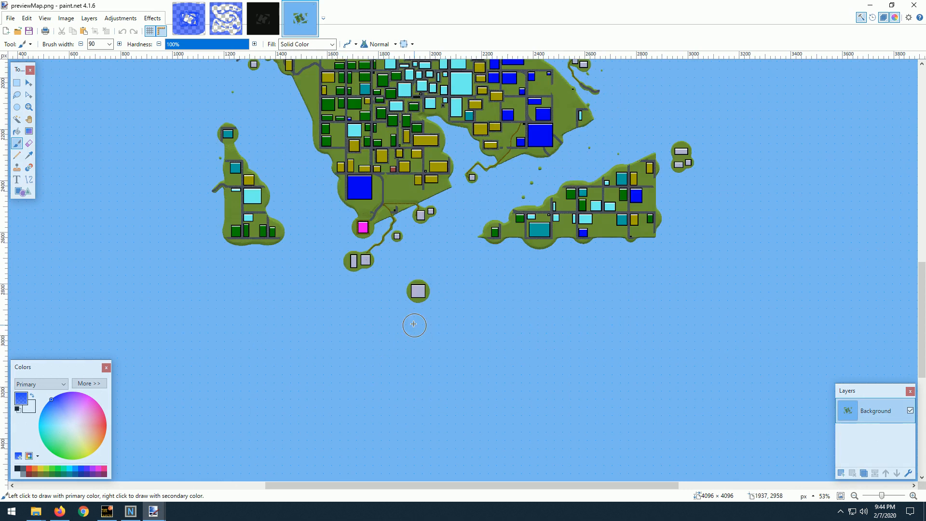
{"action": "scroll", "coordinate": [434, 289], "scroll_direction": "up", "scroll_amount": 2}
{"action": "scroll", "coordinate": [426, 198], "scroll_direction": "down", "scroll_amount": 1}
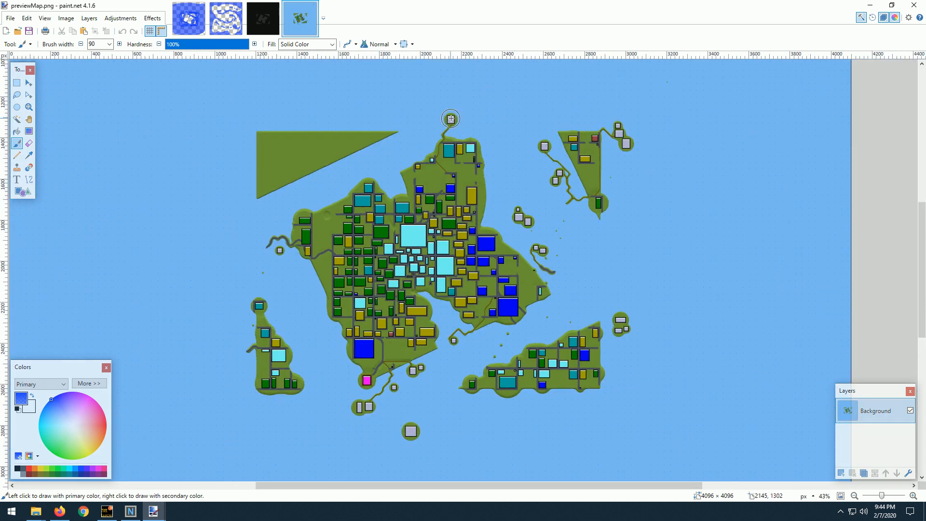
{"action": "scroll", "coordinate": [384, 235], "scroll_direction": "down", "scroll_amount": 1}
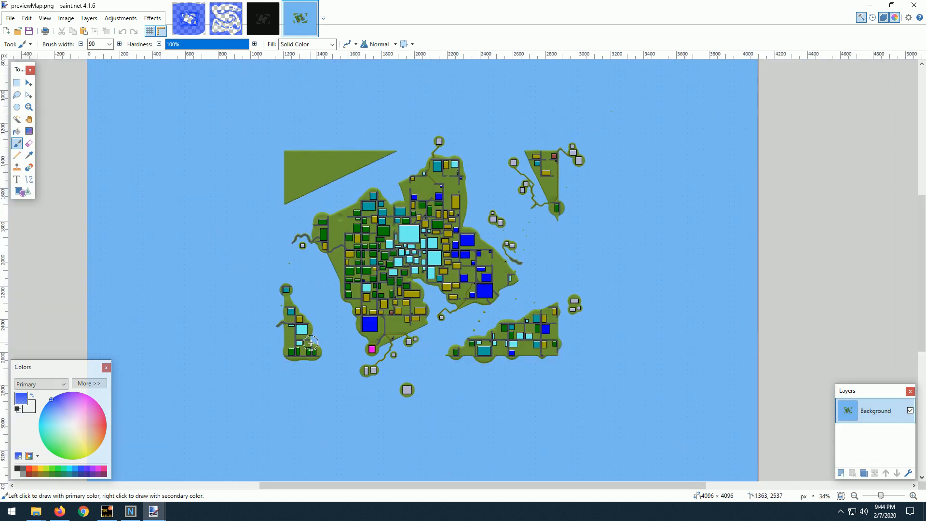
{"action": "scroll", "coordinate": [406, 343], "scroll_direction": "down", "scroll_amount": 1}
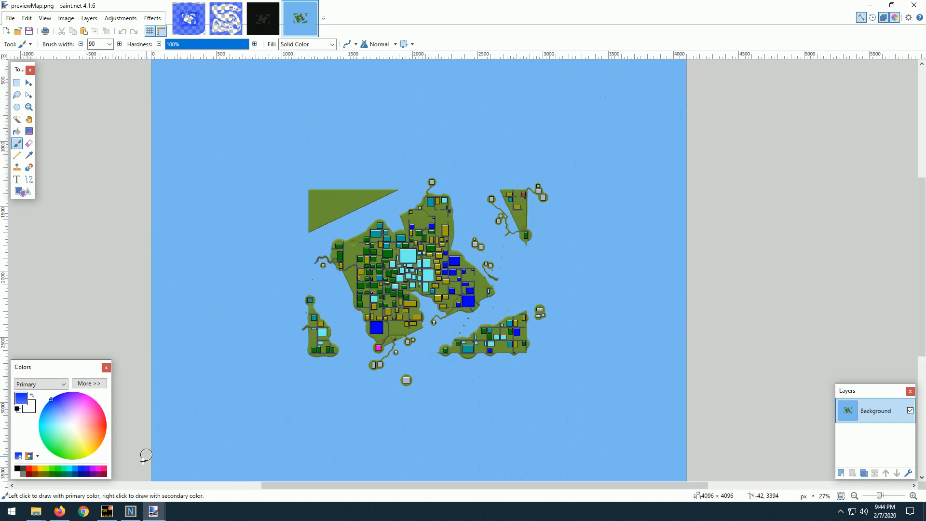
In NitroGen, set the city size to small, the town size to tiny and the city grid to tight.
{"action": "left_click", "coordinate": [130, 511]}
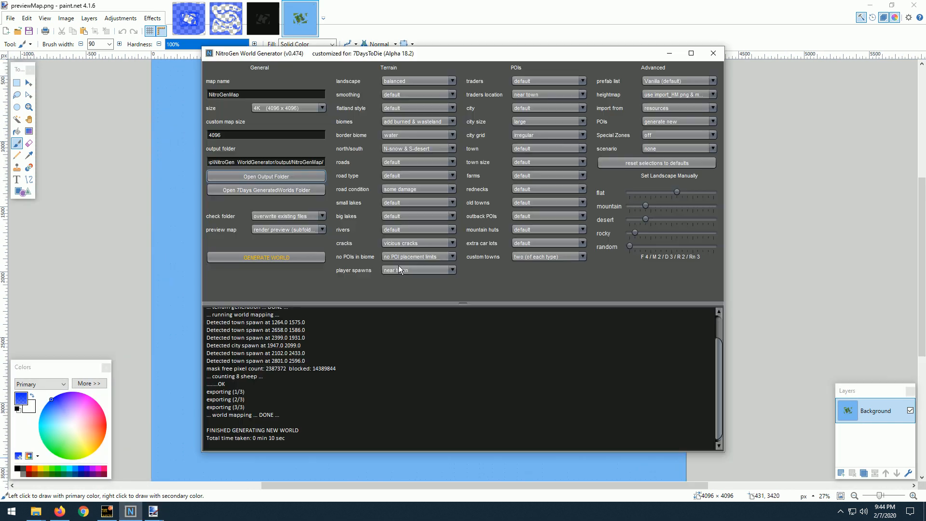
{"action": "left_click", "coordinate": [543, 121]}
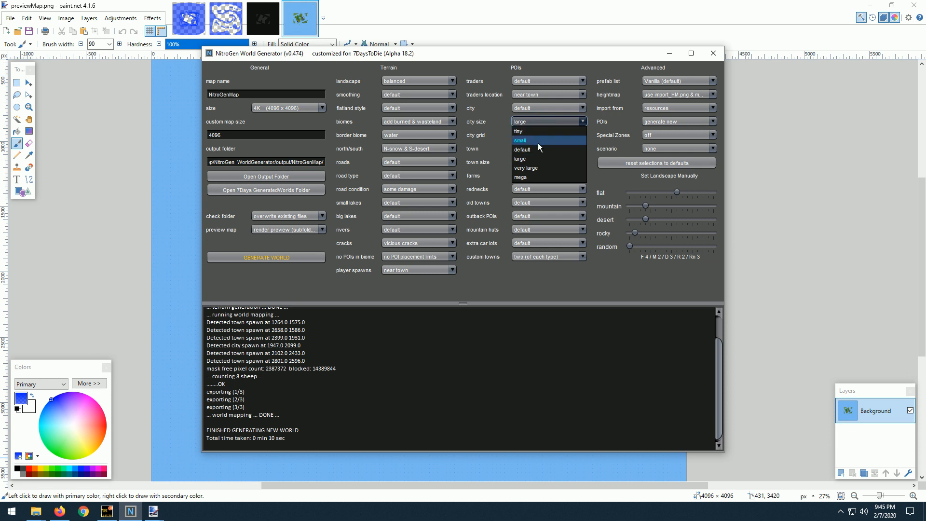
{"action": "left_click", "coordinate": [537, 143]}
{"action": "left_click", "coordinate": [537, 160]}
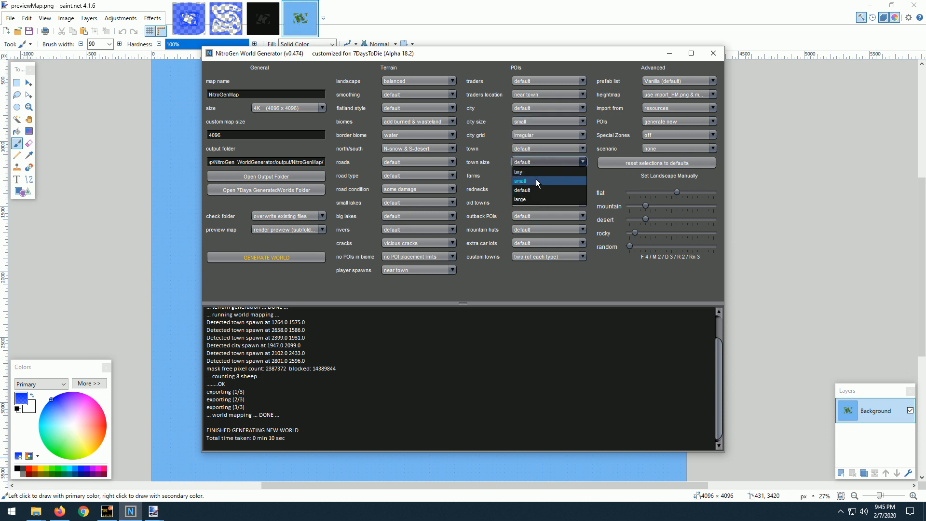
{"action": "left_click", "coordinate": [538, 171]}
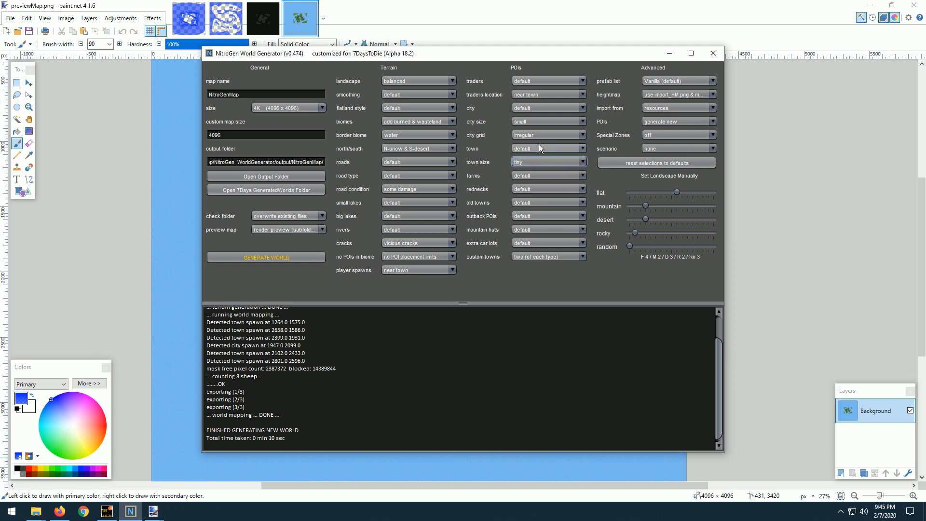
{"action": "left_click", "coordinate": [541, 136]}
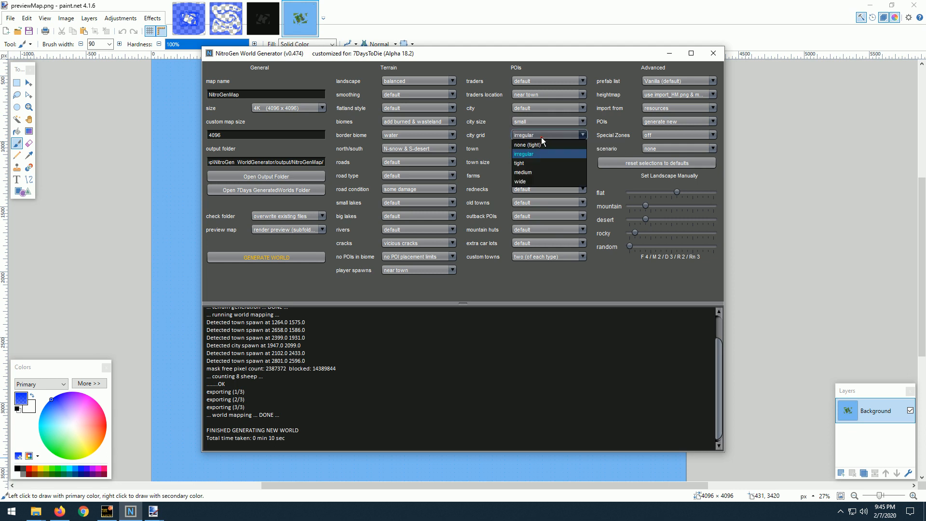
{"action": "left_click", "coordinate": [536, 163]}
{"action": "left_click", "coordinate": [538, 121]}
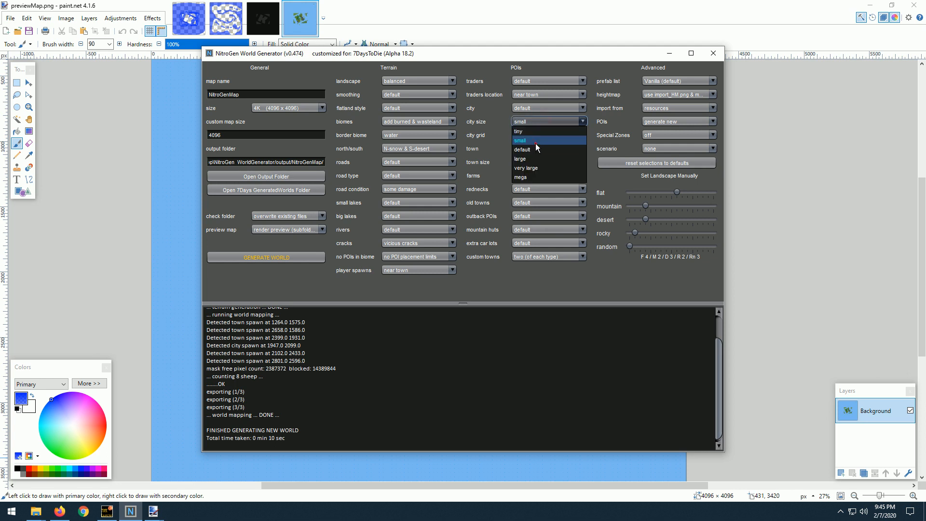
{"action": "left_click", "coordinate": [536, 143]}
Generate the world again with the new settings and close the old previewMap.png in paint.net.
{"action": "left_click", "coordinate": [268, 252]}
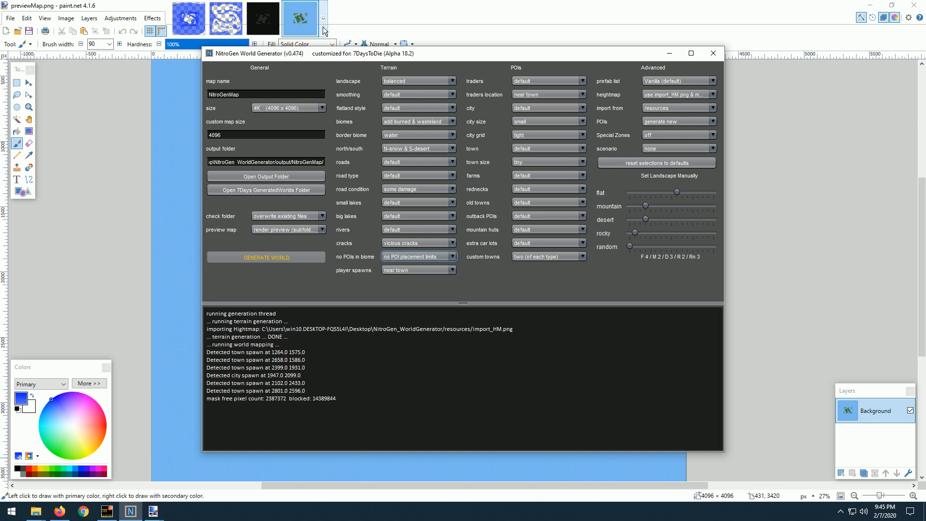
{"action": "left_click", "coordinate": [312, 8]}
{"action": "left_click", "coordinate": [312, 7]}
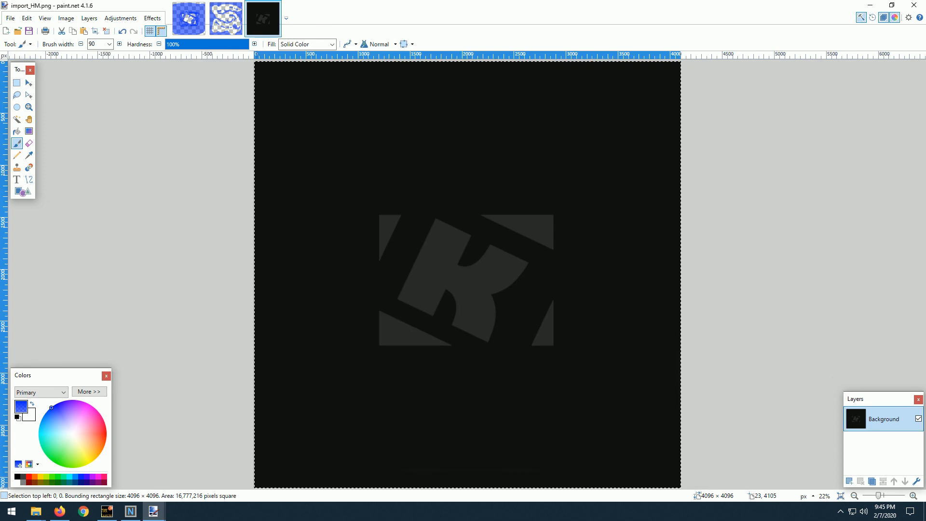
{"action": "left_click", "coordinate": [130, 512]}
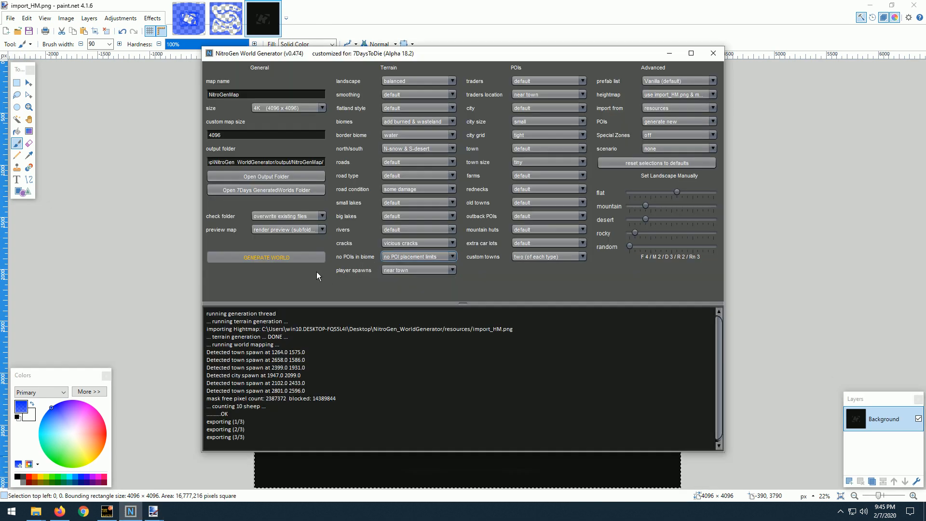
Open the new previewMap.png from the NitroGenMap output's preview folder and inspect the town layout.
{"action": "left_click", "coordinate": [268, 177]}
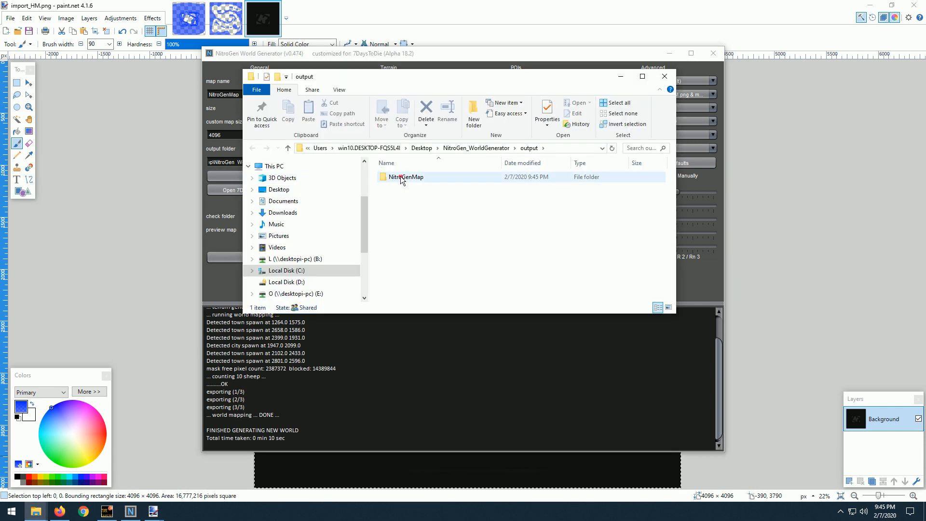
{"action": "double_click", "coordinate": [401, 179]}
{"action": "double_click", "coordinate": [391, 182]}
{"action": "double_click", "coordinate": [391, 183]}
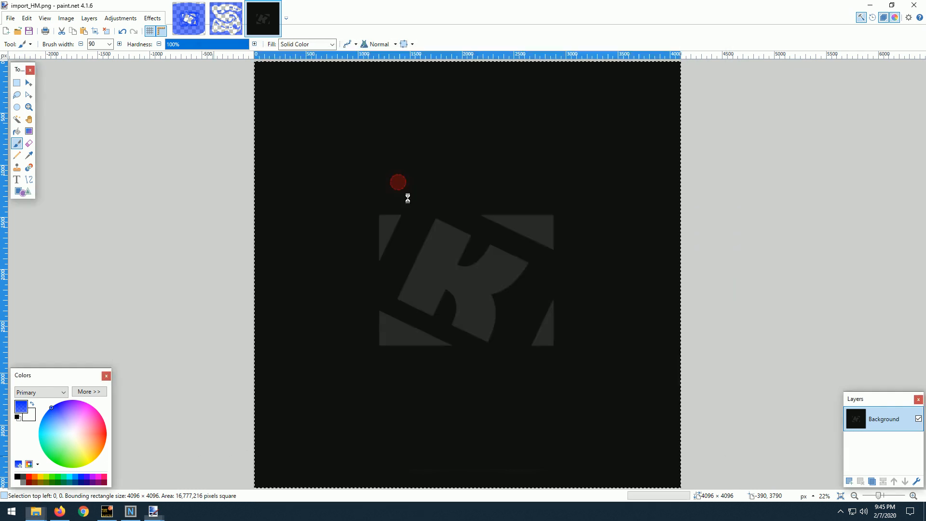
{"action": "scroll", "coordinate": [473, 329], "scroll_direction": "up", "scroll_amount": 1}
{"action": "scroll", "coordinate": [422, 311], "scroll_direction": "up", "scroll_amount": 1}
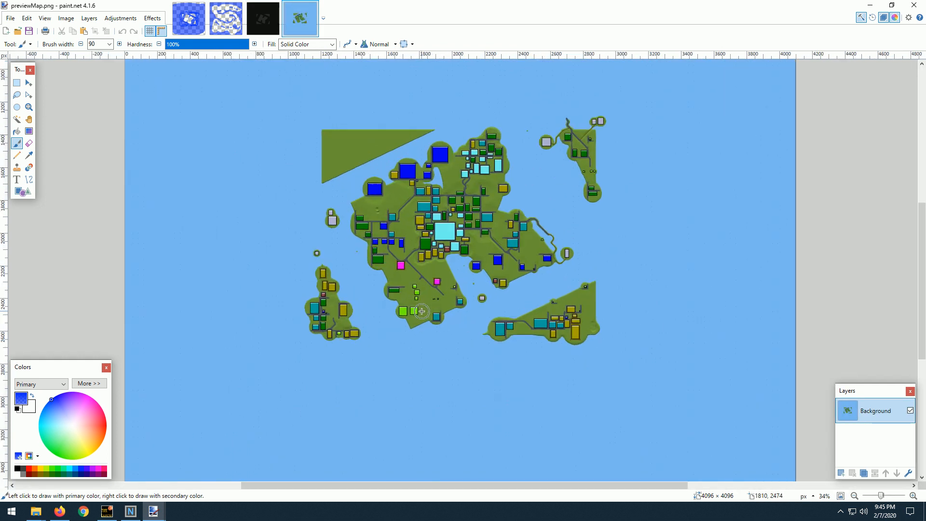
{"action": "scroll", "coordinate": [425, 245], "scroll_direction": "down", "scroll_amount": 1}
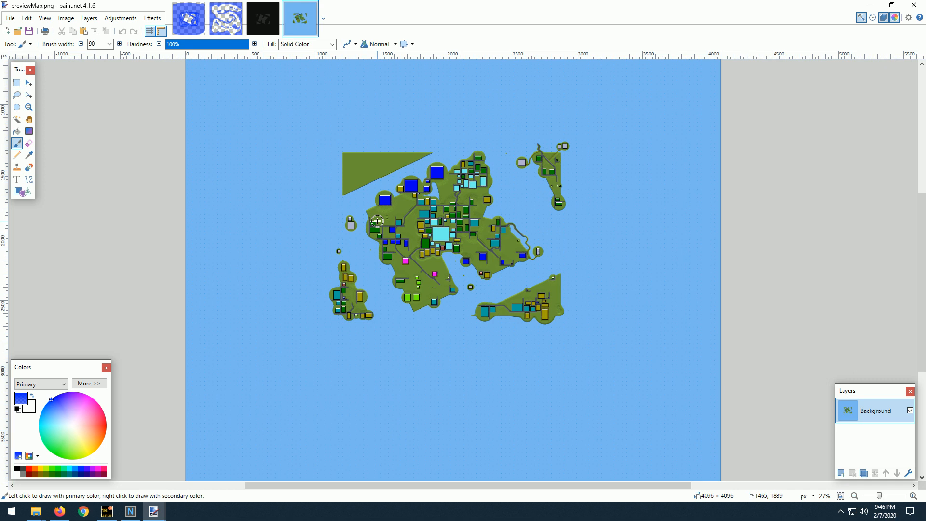
Close the preview map and bring up the whole mask - Copy.png image.
{"action": "left_click", "coordinate": [313, 6]}
{"action": "scroll", "coordinate": [531, 193], "scroll_direction": "down", "scroll_amount": 2}
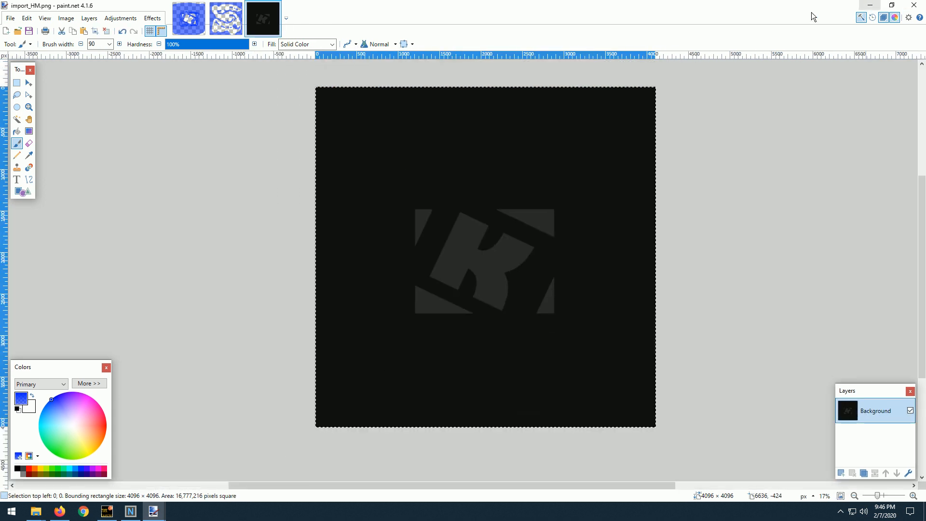
{"action": "left_click", "coordinate": [188, 19]}
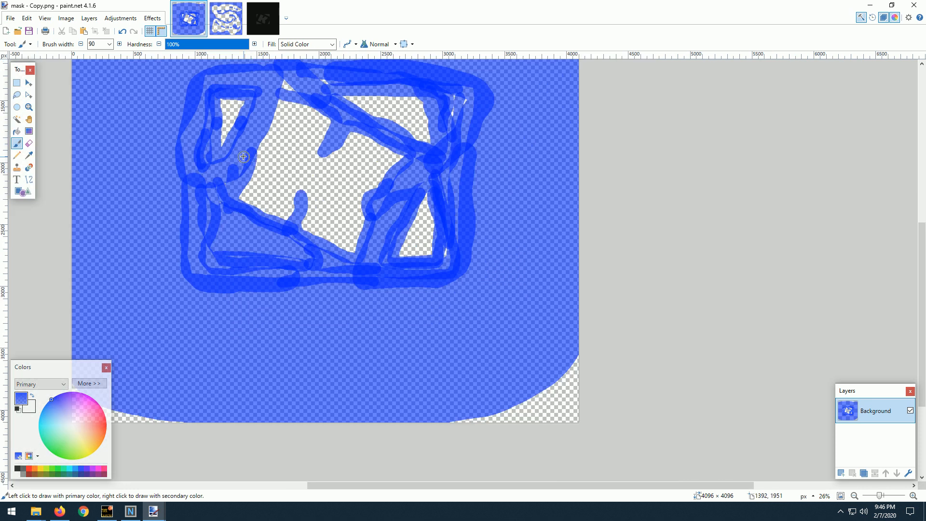
{"action": "left_click_drag", "start_coordinate": [250, 169], "coordinate": [303, 236]}
{"action": "scroll", "coordinate": [302, 233], "scroll_direction": "down", "scroll_amount": 3}
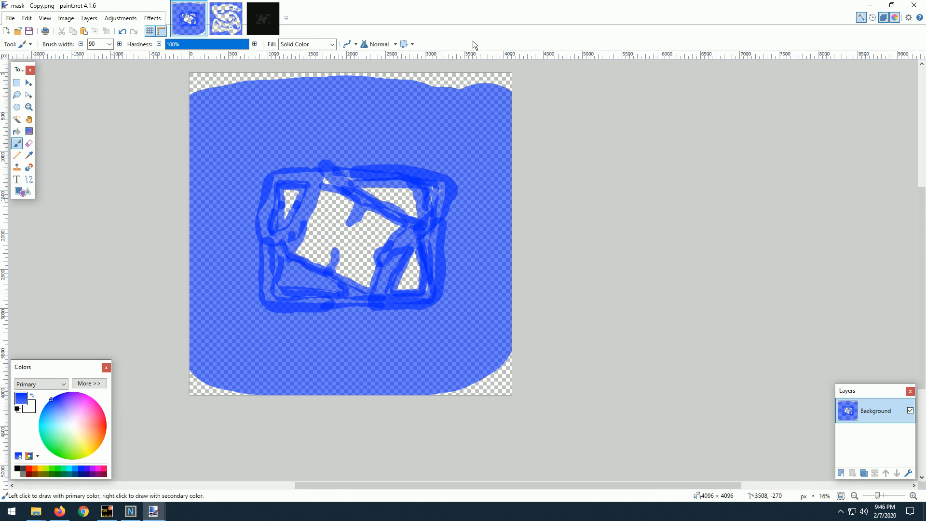
Switch to the import_HM.png heightmap and clear its full-canvas selection.
{"action": "left_click", "coordinate": [263, 19]}
{"action": "scroll", "coordinate": [386, 207], "scroll_direction": "up", "scroll_amount": 2}
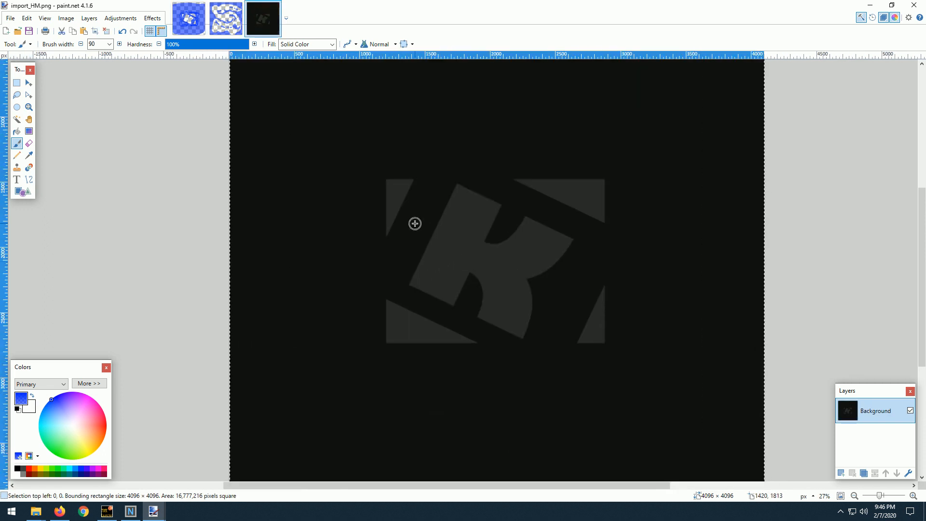
{"action": "scroll", "coordinate": [416, 223], "scroll_direction": "down", "scroll_amount": 1}
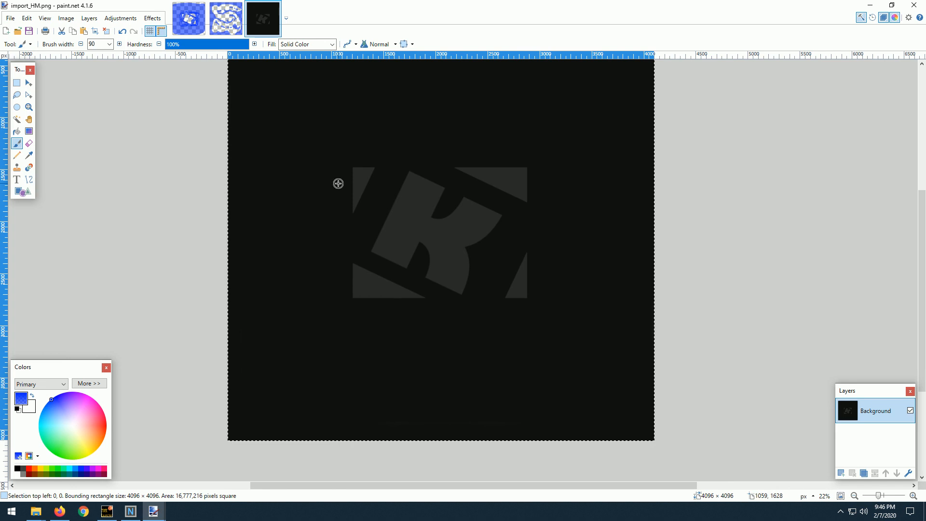
{"action": "scroll", "coordinate": [337, 182], "scroll_direction": "down", "scroll_amount": 1}
{"action": "scroll", "coordinate": [337, 182], "scroll_direction": "up", "scroll_amount": 2}
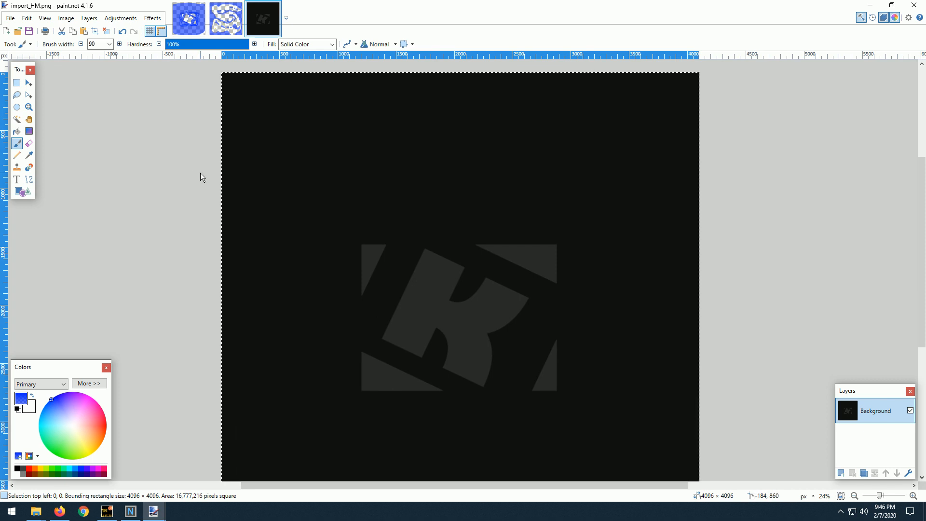
{"action": "key", "text": "ctrl+d"}
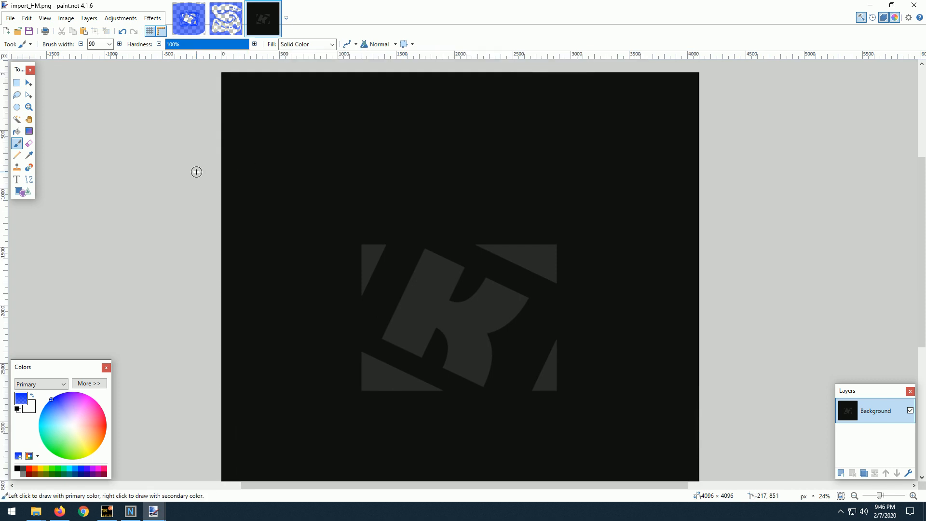